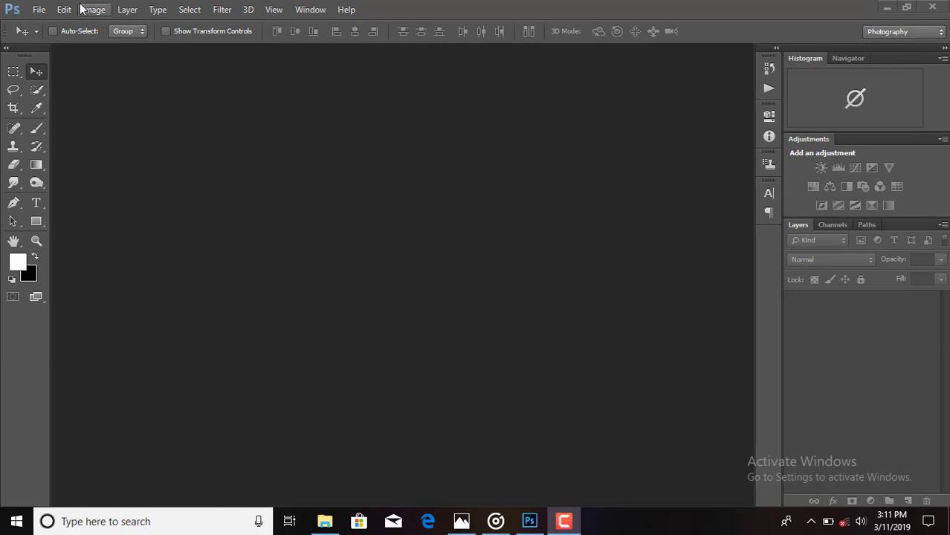
Open model.jpg from the Stocks folder and dock its window into the tab bar
click(37, 9)
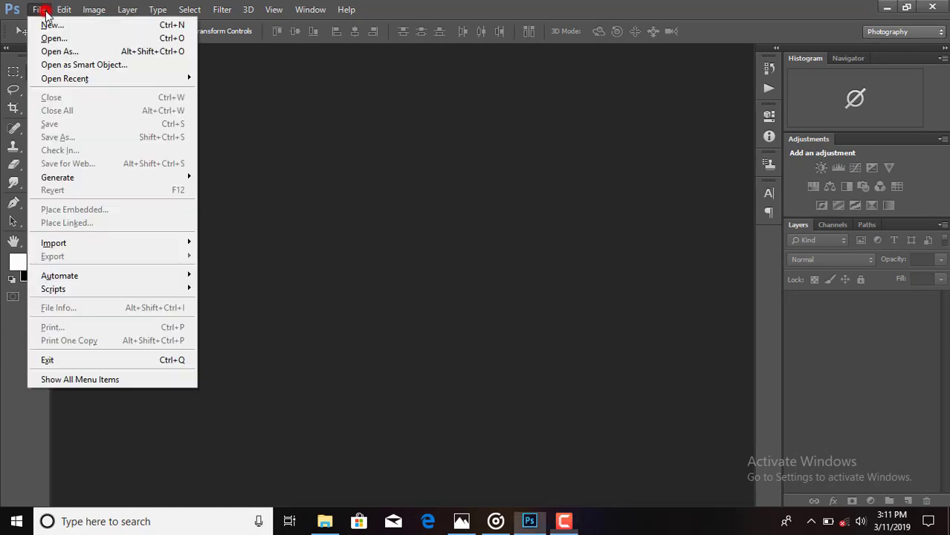
click(49, 36)
scroll(312, 231, down, 3)
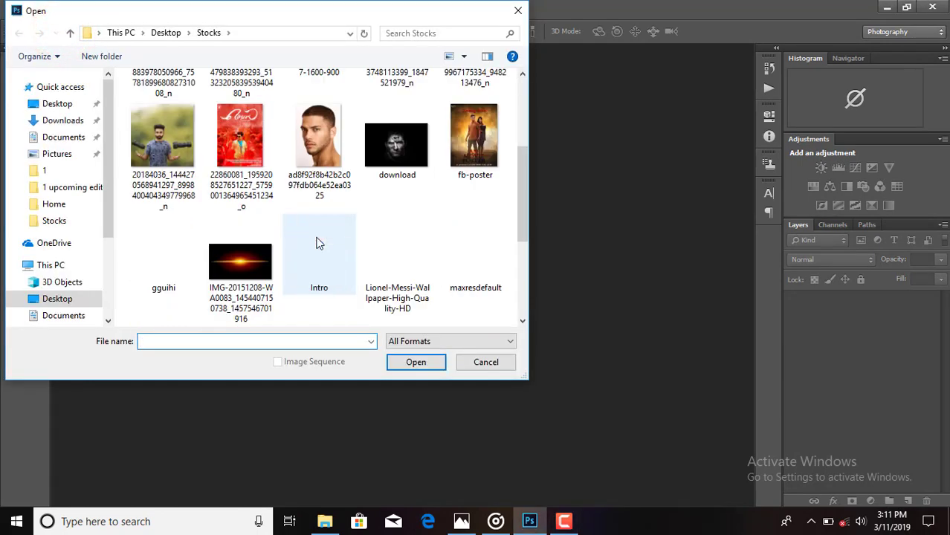
scroll(318, 231, down, 2)
scroll(318, 238, down, 2)
double_click(161, 202)
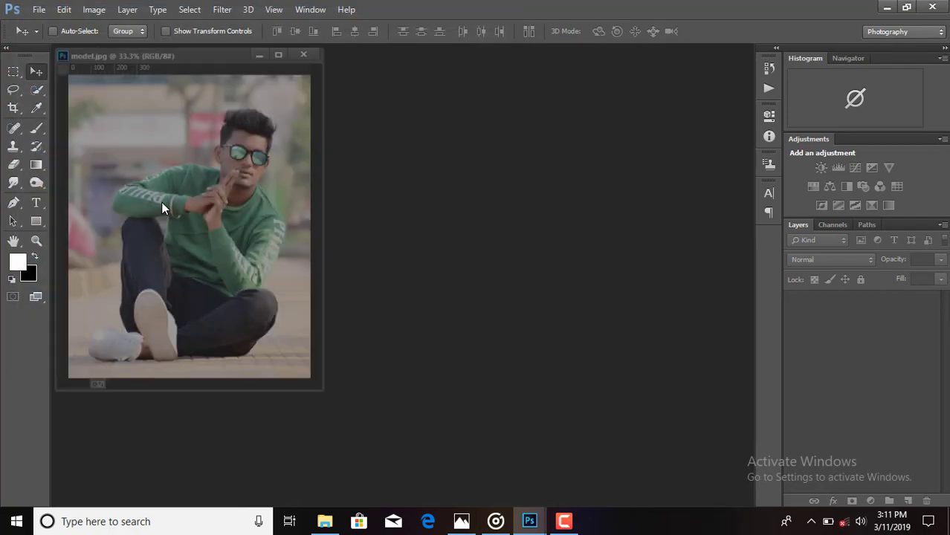
drag(202, 52, 216, 52)
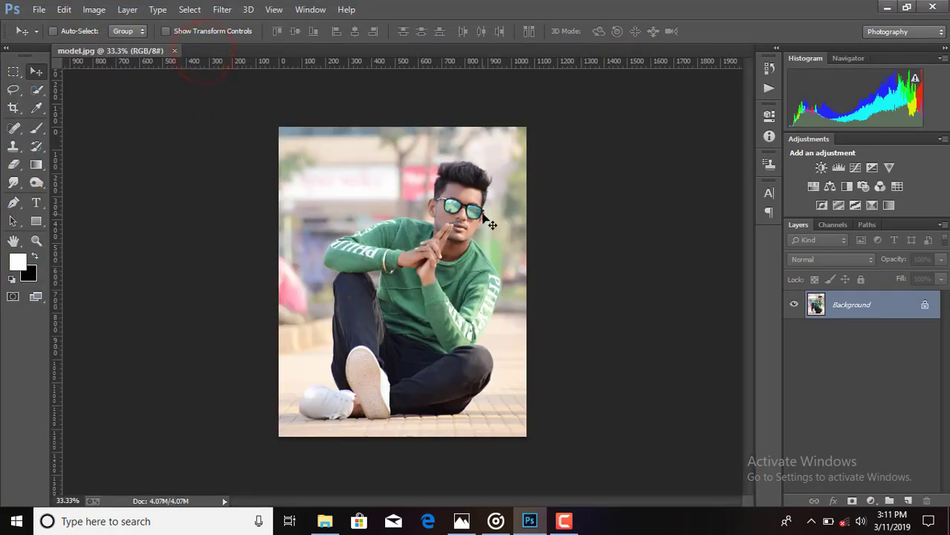
Turn the Background into Layer 0 and apply Shadows/Highlights with Shadows 34% and Highlights 5%
click(924, 308)
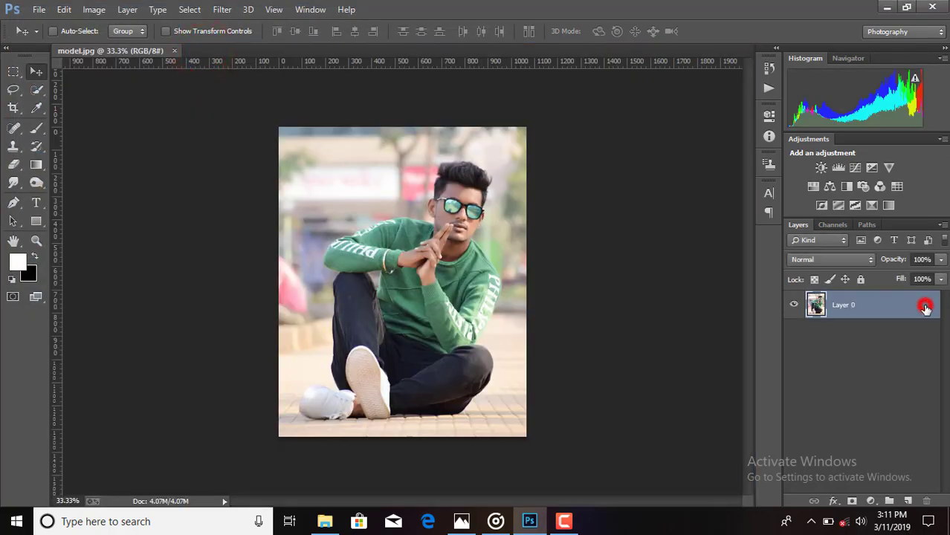
click(97, 9)
click(107, 43)
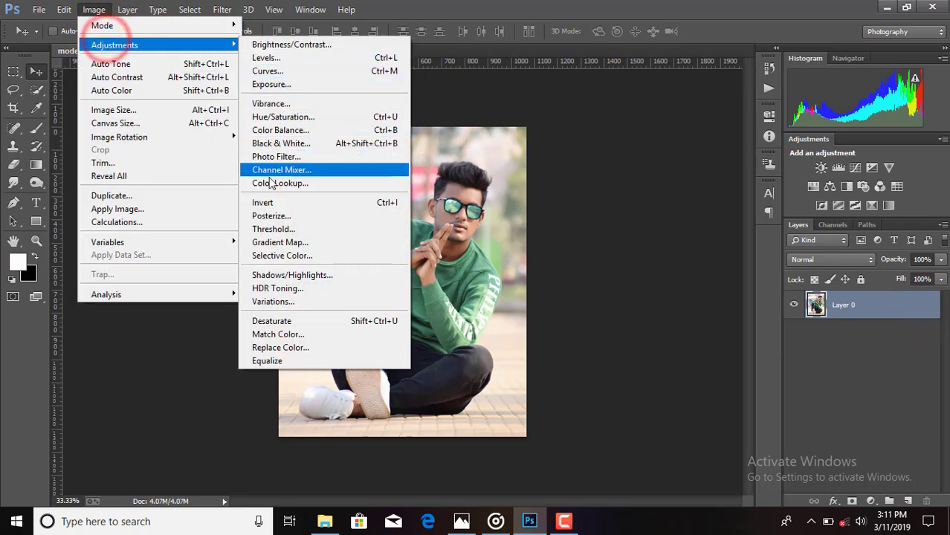
click(296, 275)
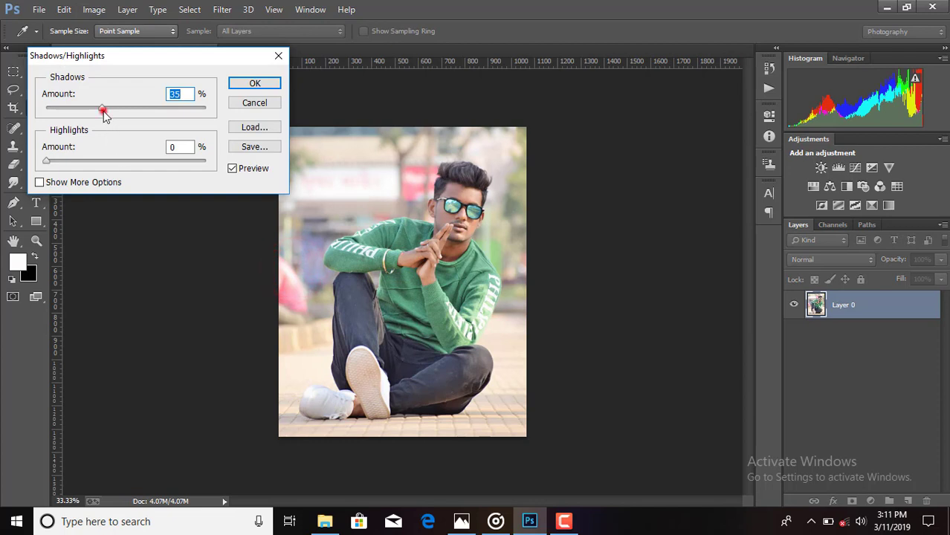
drag(104, 113, 100, 112)
drag(46, 160, 55, 163)
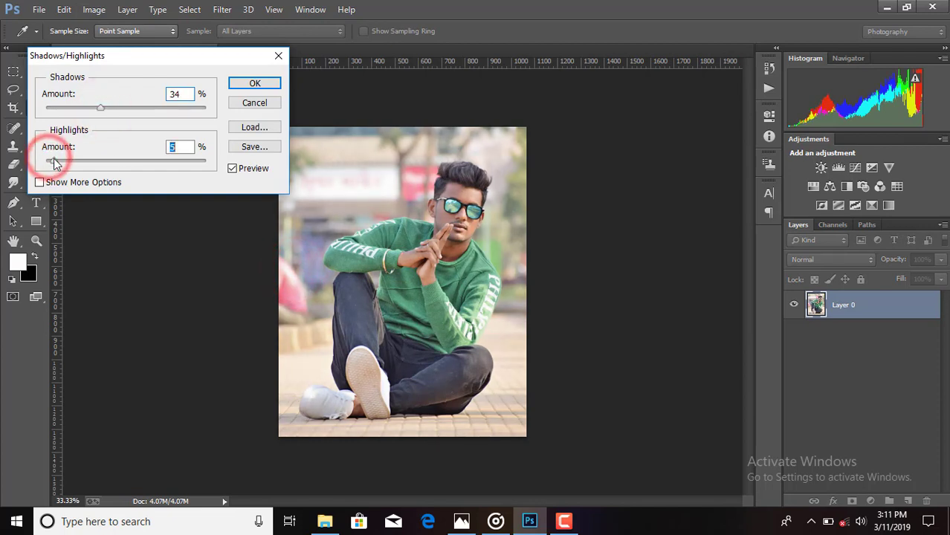
click(249, 86)
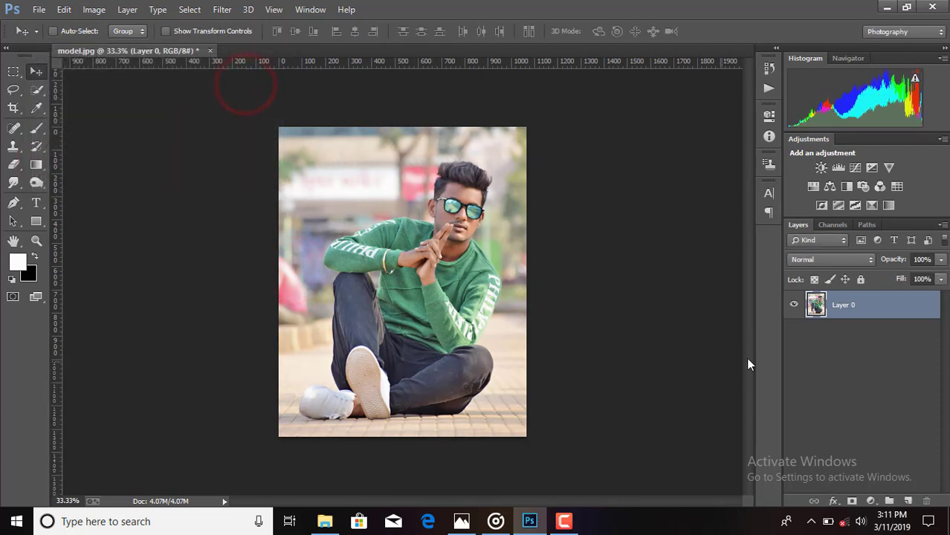
Quick-select the man's jeans, sweater, head, left arm and left shoe
click(43, 96)
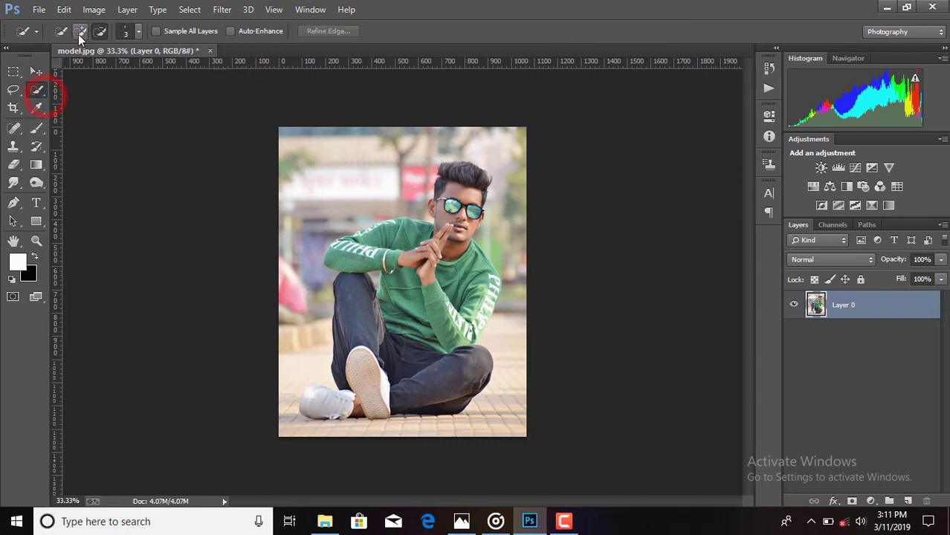
key(ctrl+plus)
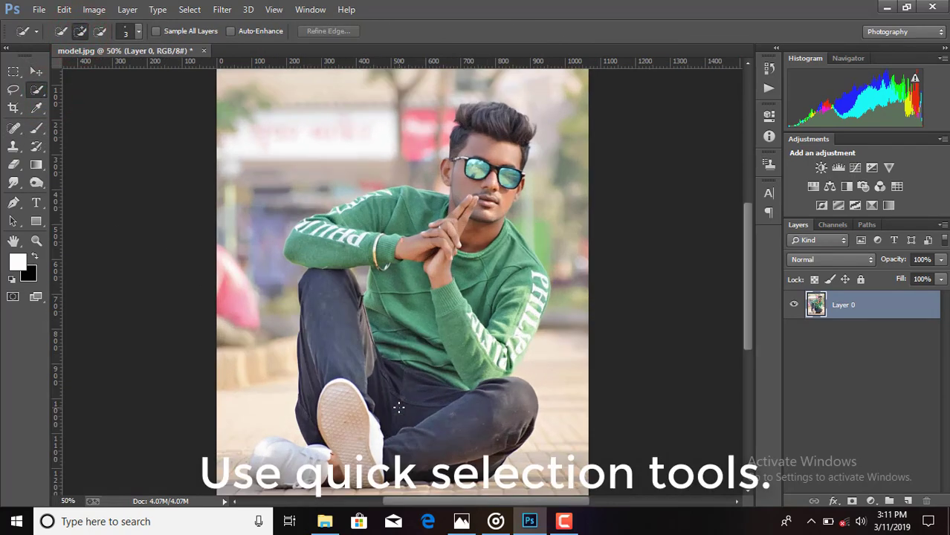
scroll(417, 386, down, 1)
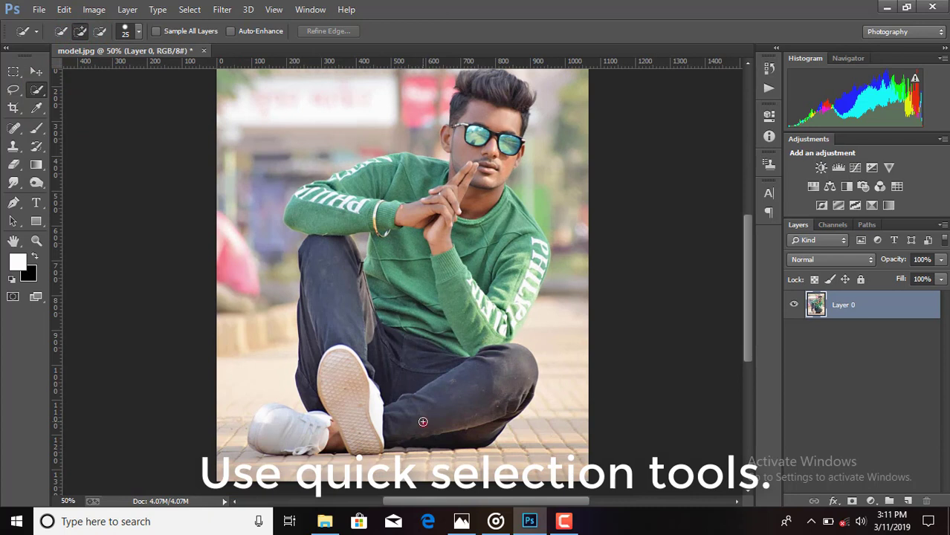
drag(422, 421, 504, 303)
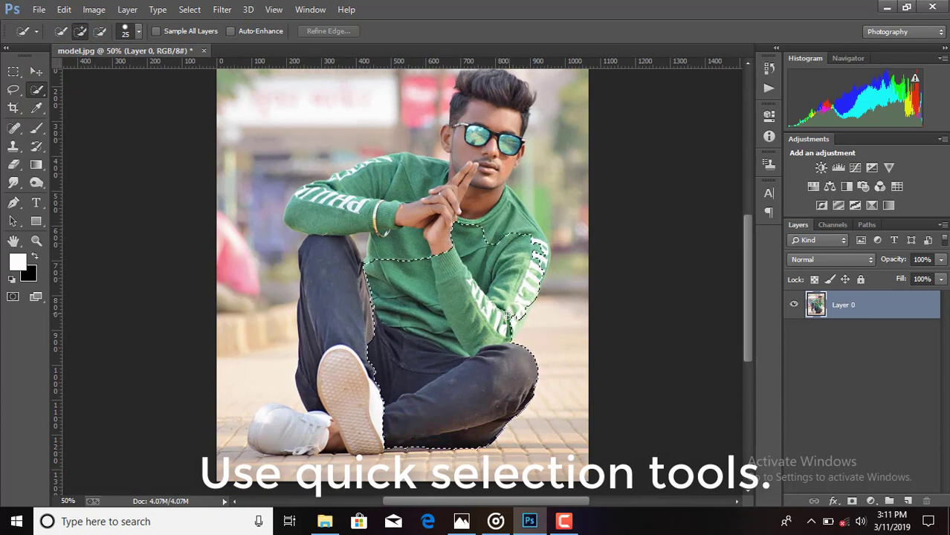
mouse_move(512, 321)
mouse_down()
mouse_move(468, 131)
mouse_move(518, 175)
mouse_up()
scroll(475, 208, up, 1)
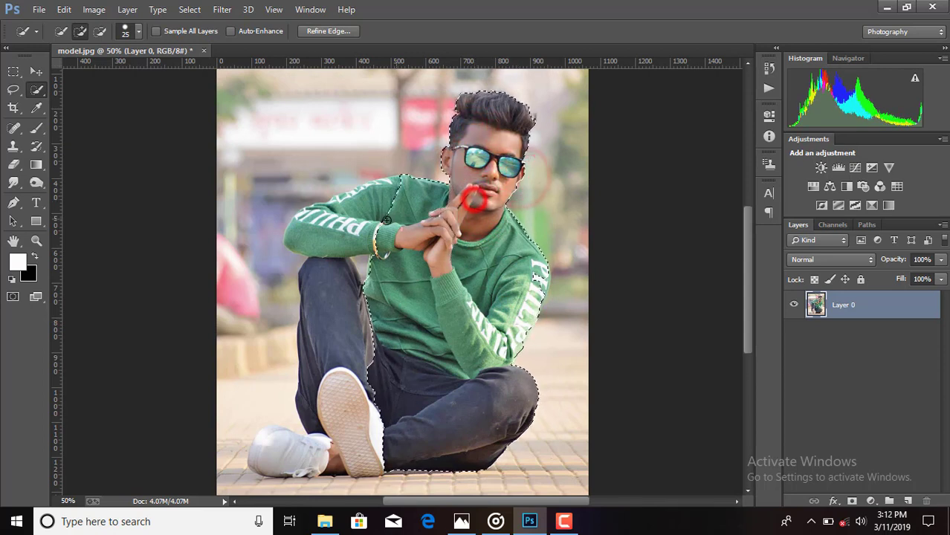
mouse_move(518, 176)
mouse_down()
mouse_move(373, 191)
mouse_move(295, 228)
mouse_move(328, 245)
mouse_up()
scroll(320, 246, down, 2)
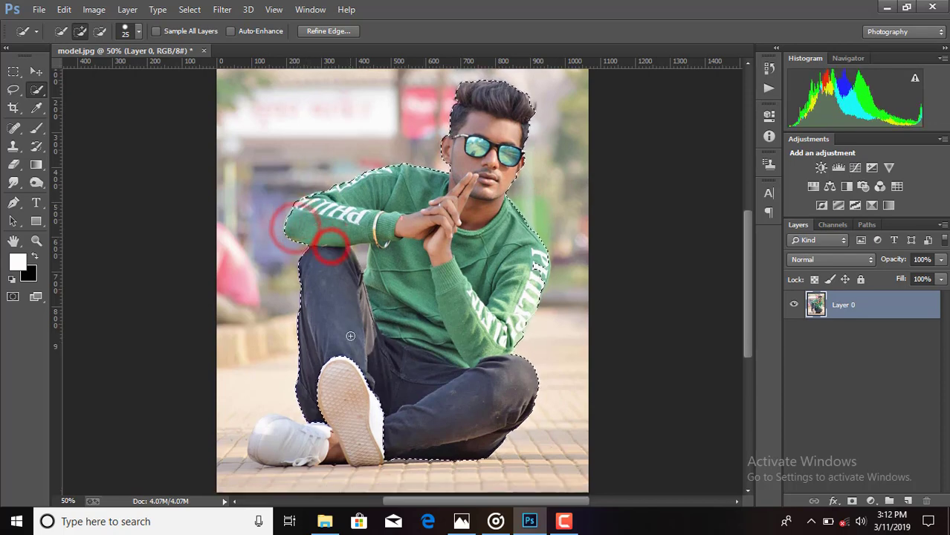
drag(345, 338, 283, 411)
click(290, 407)
At 100% zoom, extend the selection along the right sleeve edge
key(ctrl+plus)
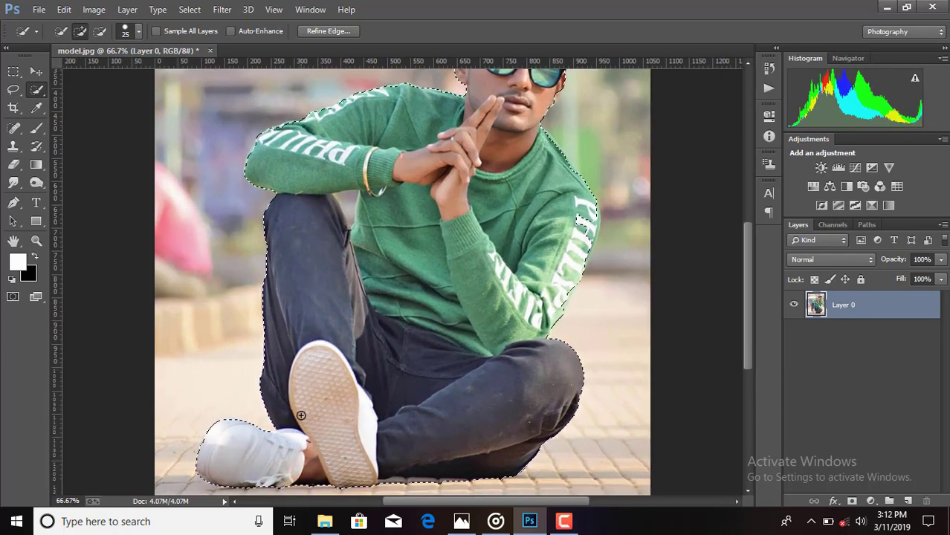
key(ctrl+plus)
drag(657, 251, 685, 197)
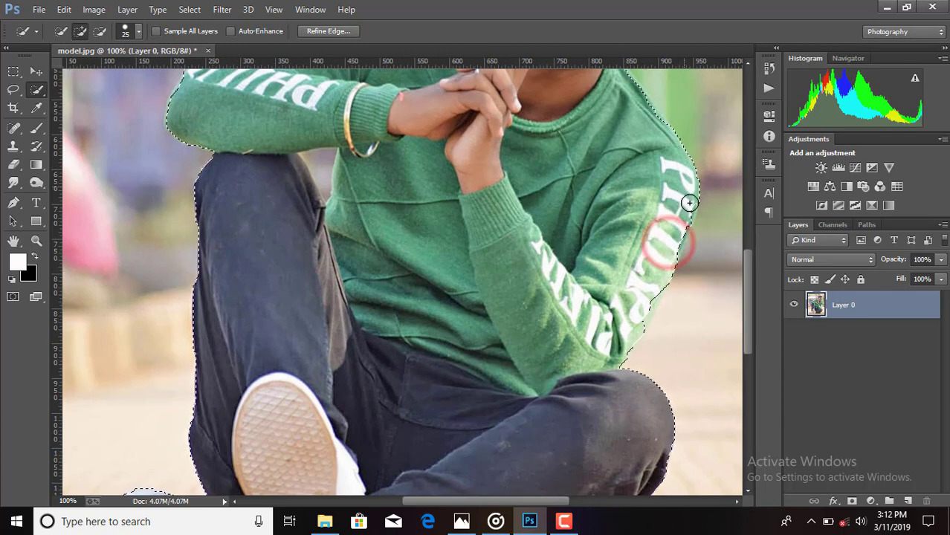
click(679, 229)
scroll(674, 240, up, 1)
scroll(673, 239, up, 3)
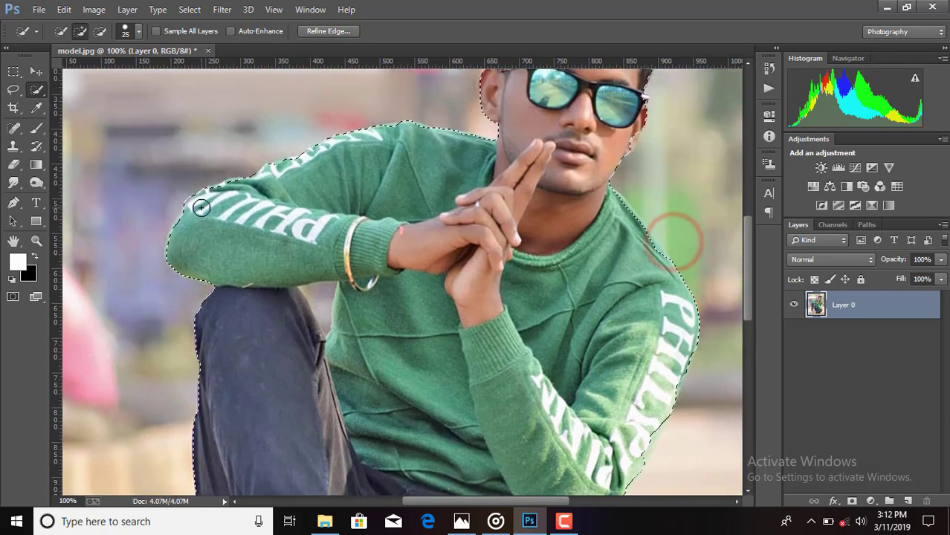
Add the left sleeve edges and the areas beside the face and right lens to the selection
click(183, 223)
scroll(243, 231, up, 1)
click(388, 169)
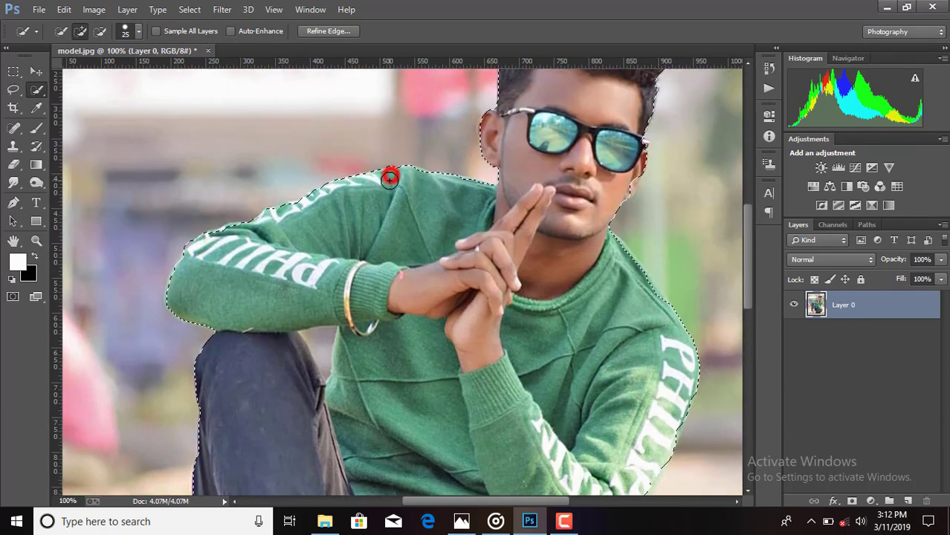
click(297, 210)
scroll(446, 193, up, 1)
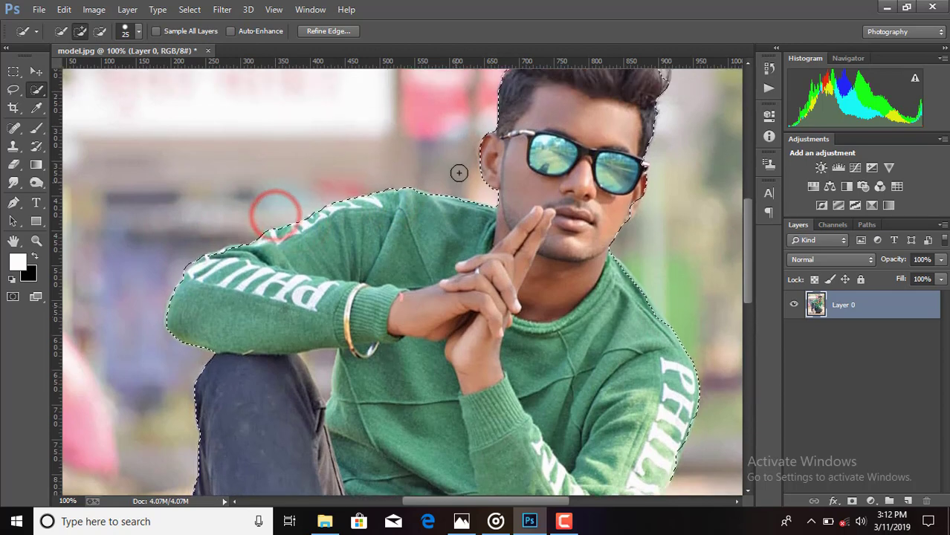
click(487, 153)
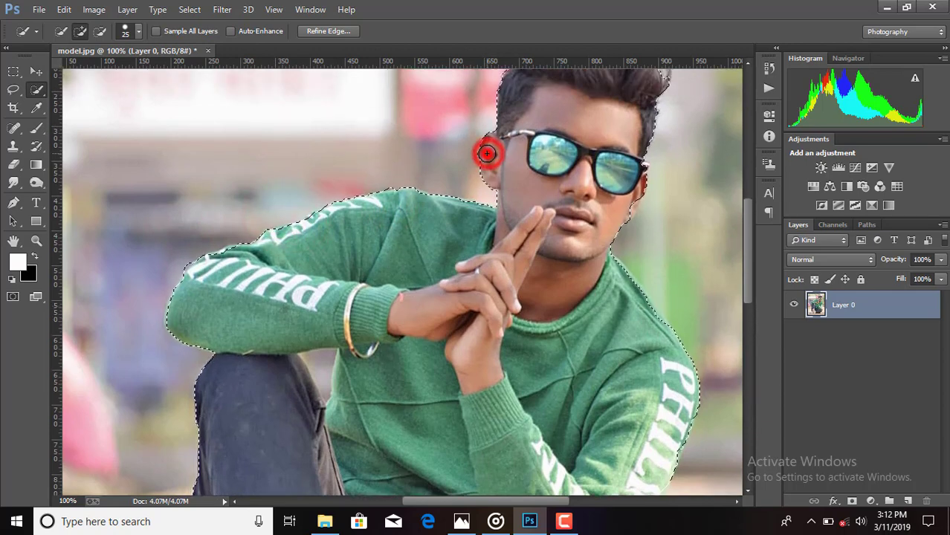
click(626, 206)
scroll(633, 206, up, 2)
click(634, 210)
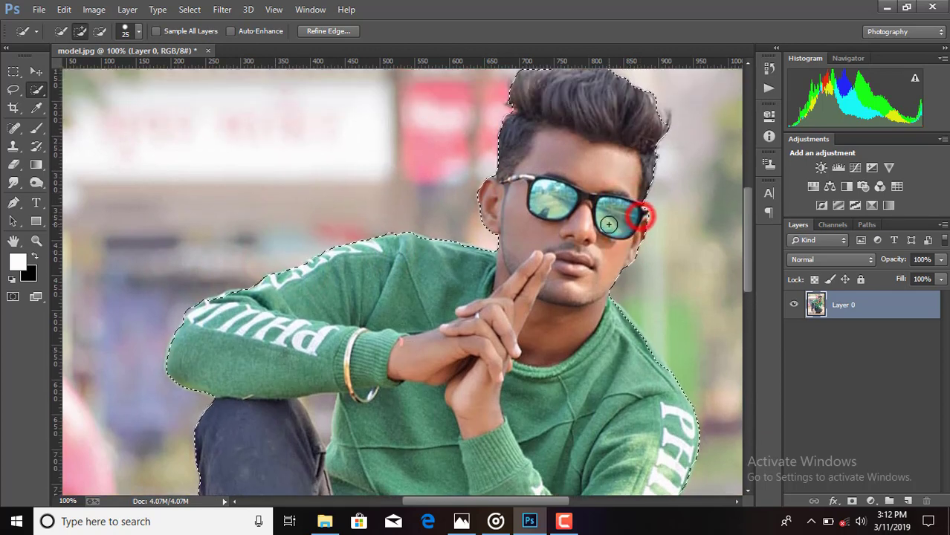
scroll(621, 216, down, 10)
scroll(608, 224, down, 2)
scroll(608, 225, down, 5)
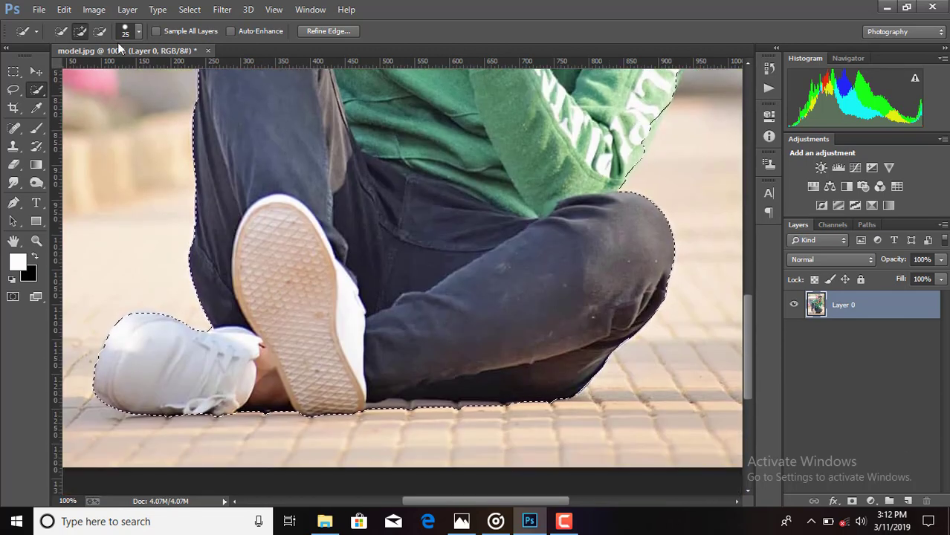
Subtract the floor tiles from the selection's bottom edge
click(99, 30)
click(383, 414)
click(462, 413)
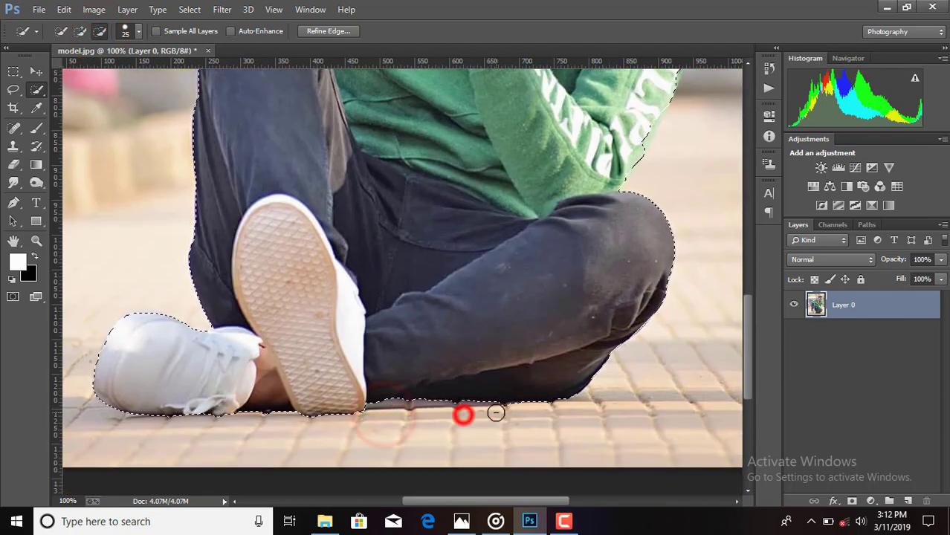
click(500, 410)
scroll(502, 412, up, 4)
scroll(546, 492, up, 5)
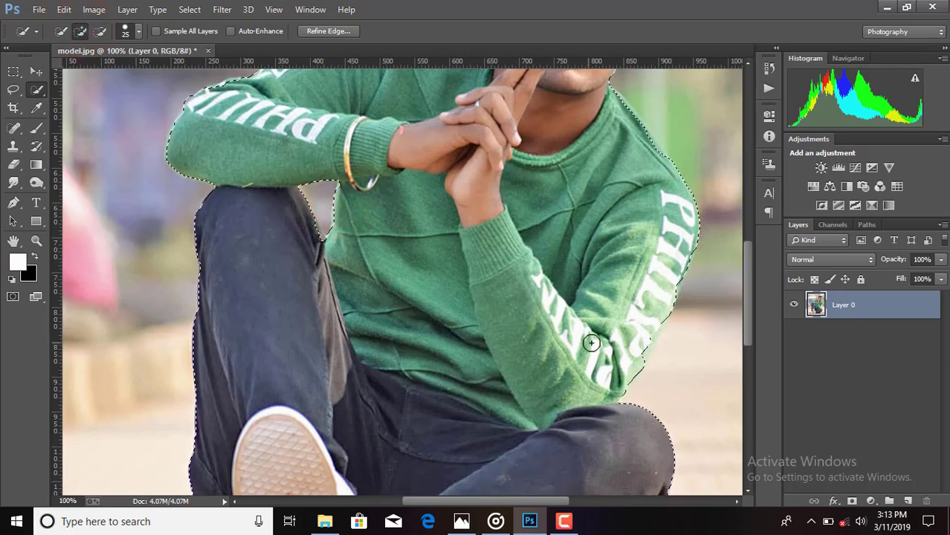
Tighten the selection at the right sleeve, shoulder, neck and left sleeve, then zoom out to 33.3%
click(670, 284)
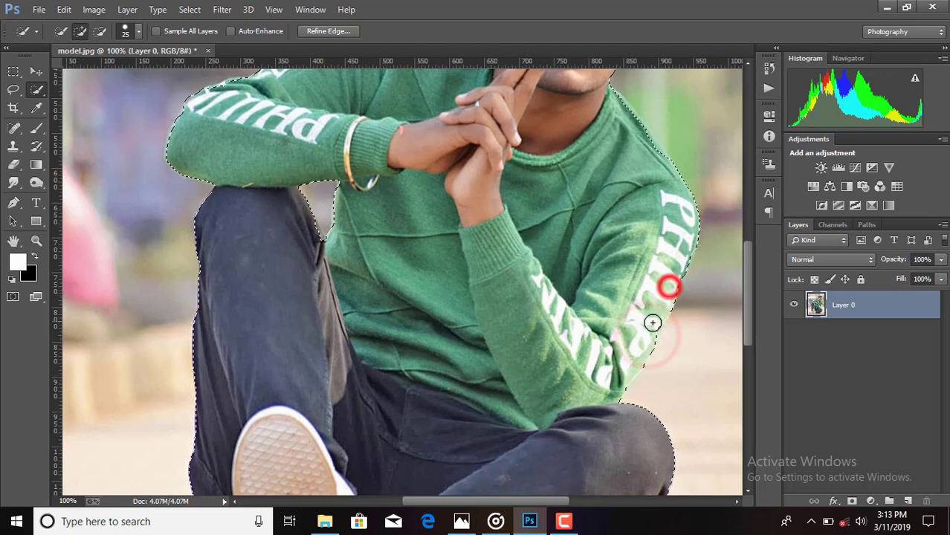
click(649, 153)
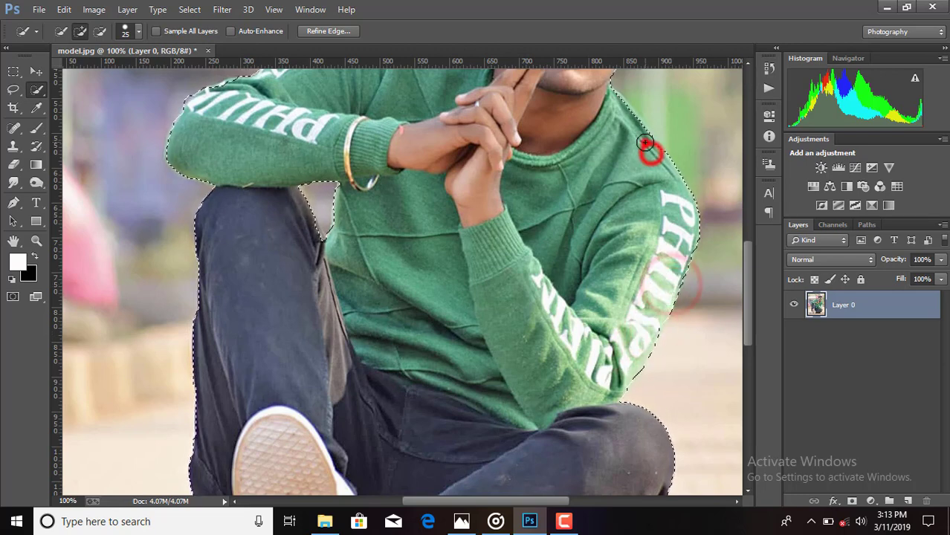
click(630, 123)
click(613, 101)
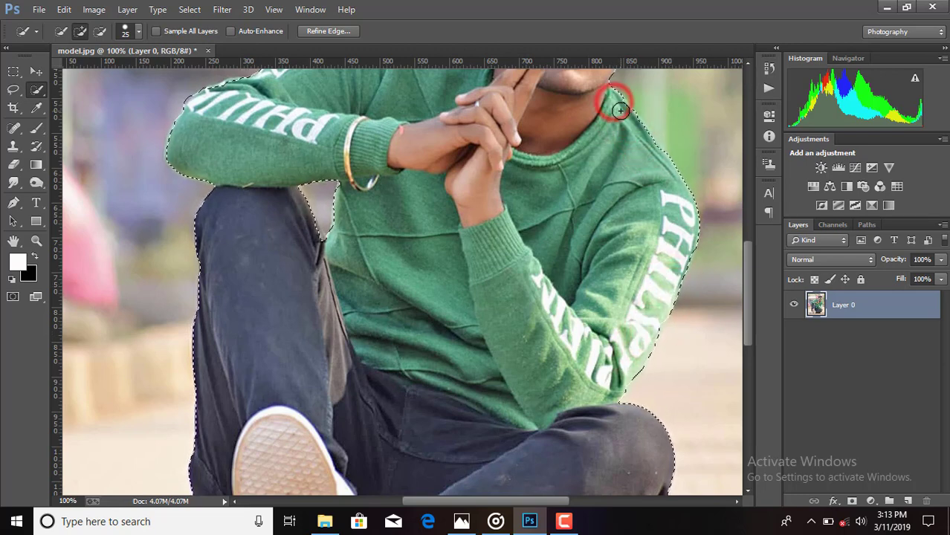
click(650, 143)
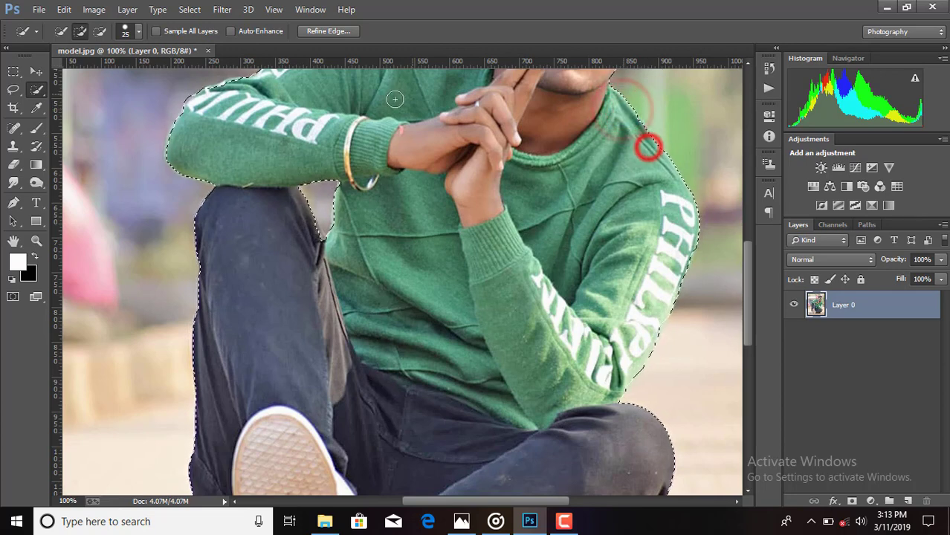
click(221, 89)
key(ctrl+minus)
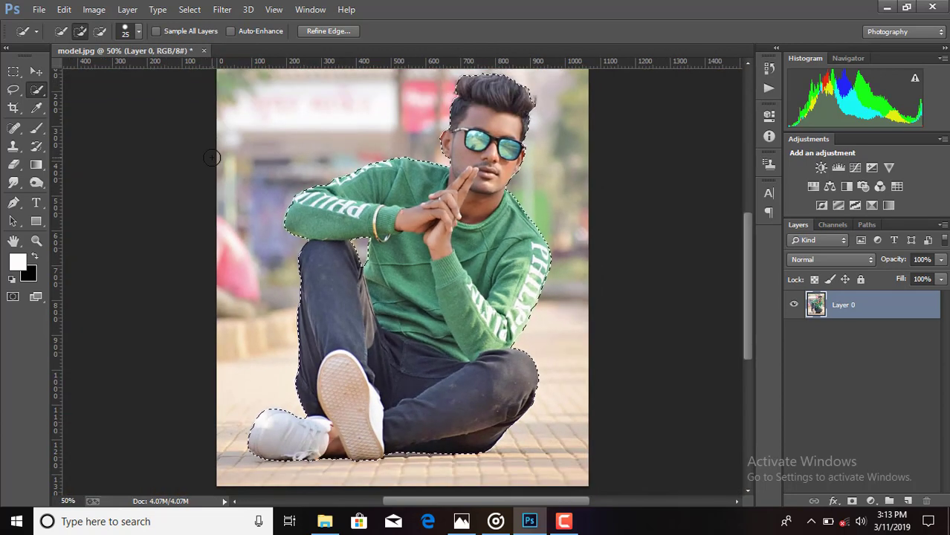
key(ctrl+minus)
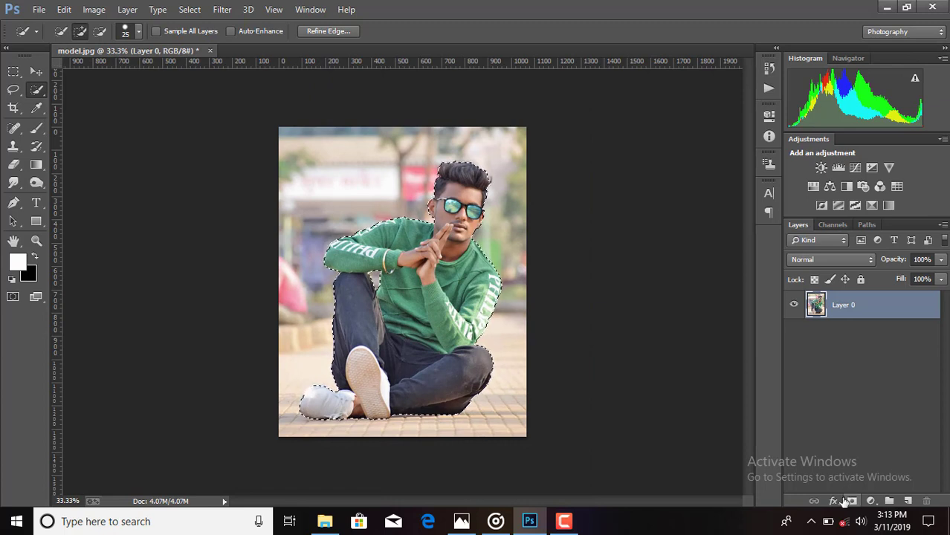
Mask Layer 0 to the man, duplicate it, and invert the copy's mask
click(846, 500)
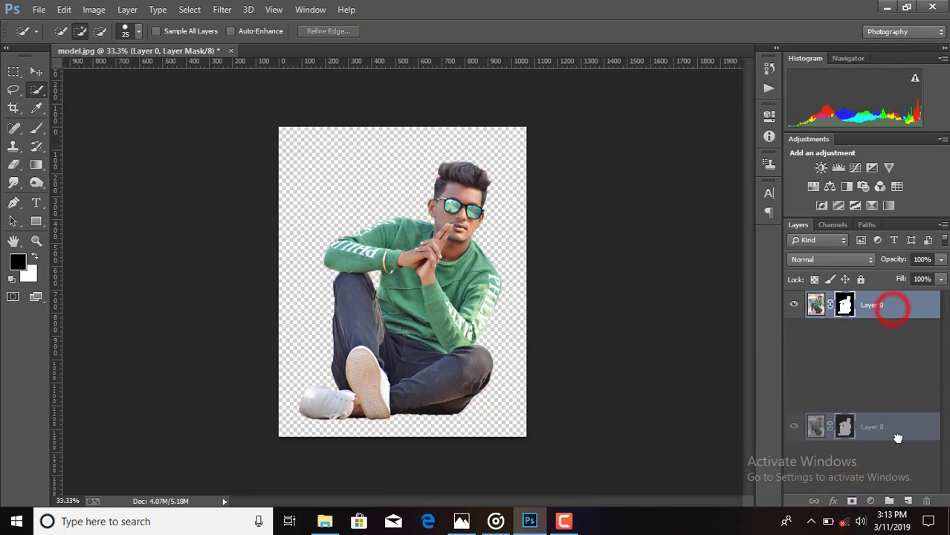
drag(893, 312, 907, 501)
key(x)
click(843, 305)
key(ctrl+i)
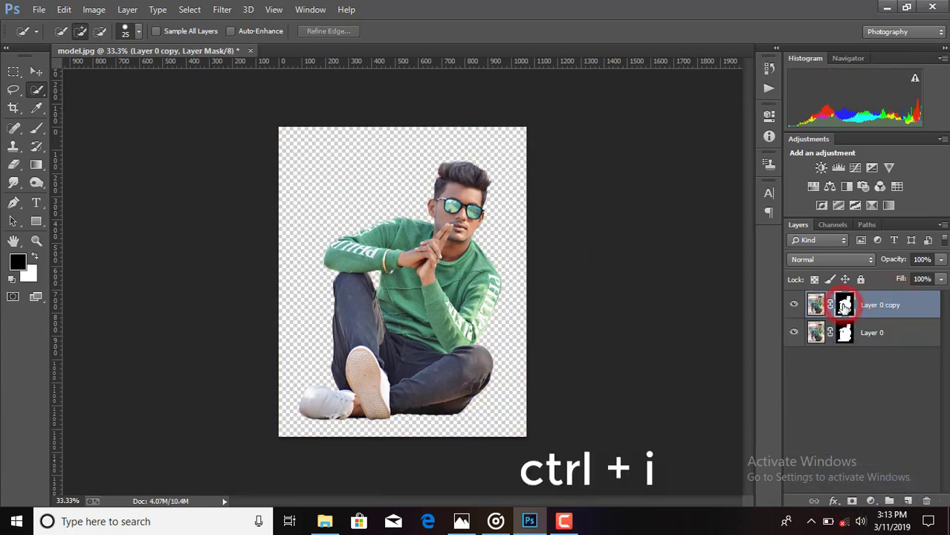
key(ctrl+i)
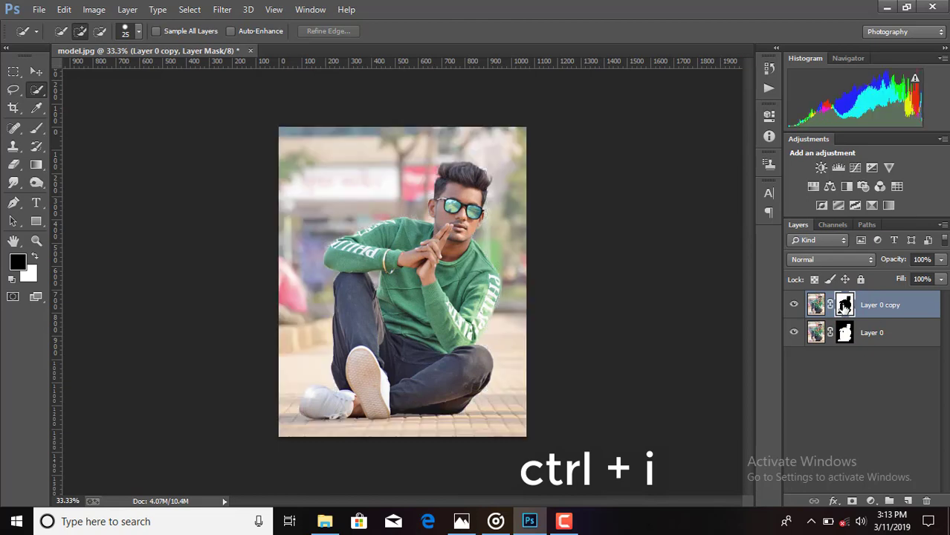
Apply the inverted mask on Layer 0 copy and hide the original Layer 0
right_click(845, 302)
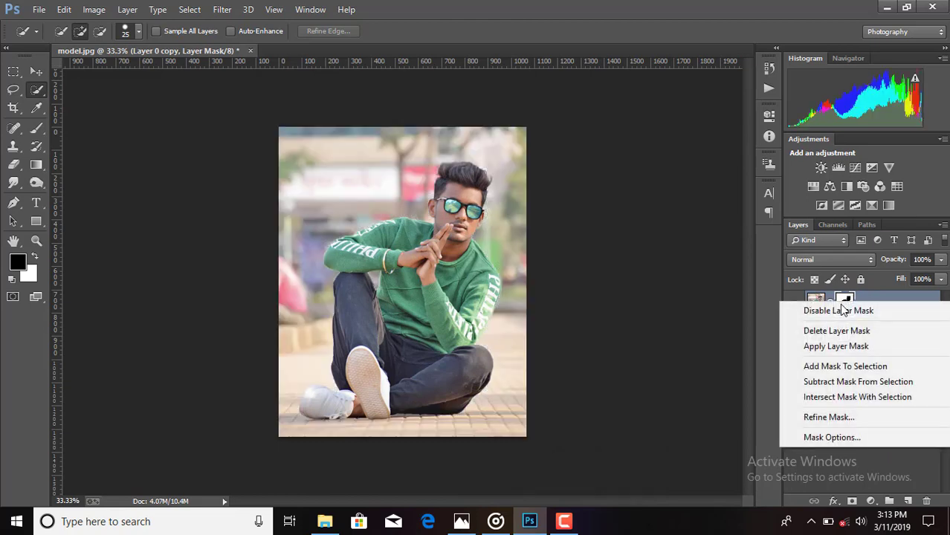
click(829, 344)
click(794, 333)
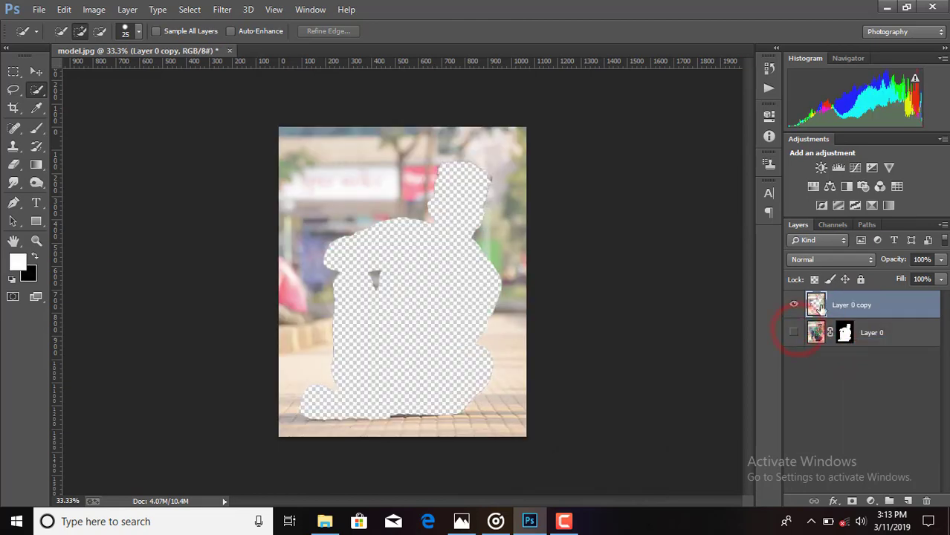
right_click(817, 306)
click(838, 302)
Reselect the man's outline and Content-Aware fill it on the background copy, then deselect
click(13, 90)
right_click(393, 265)
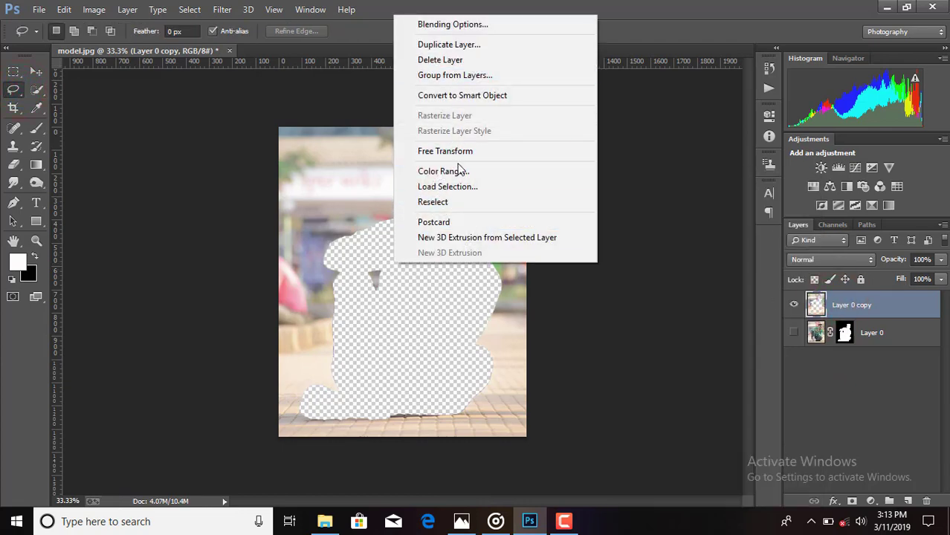
click(446, 202)
right_click(438, 257)
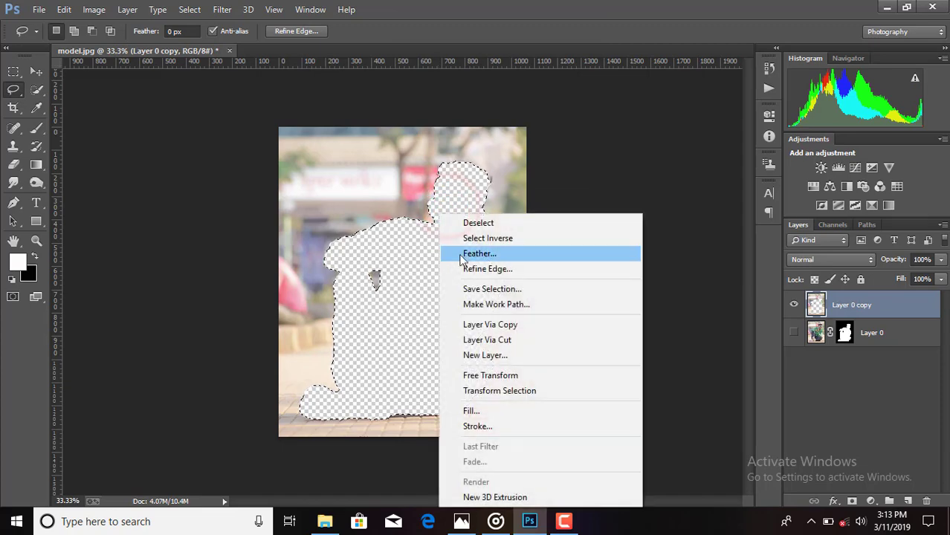
click(480, 410)
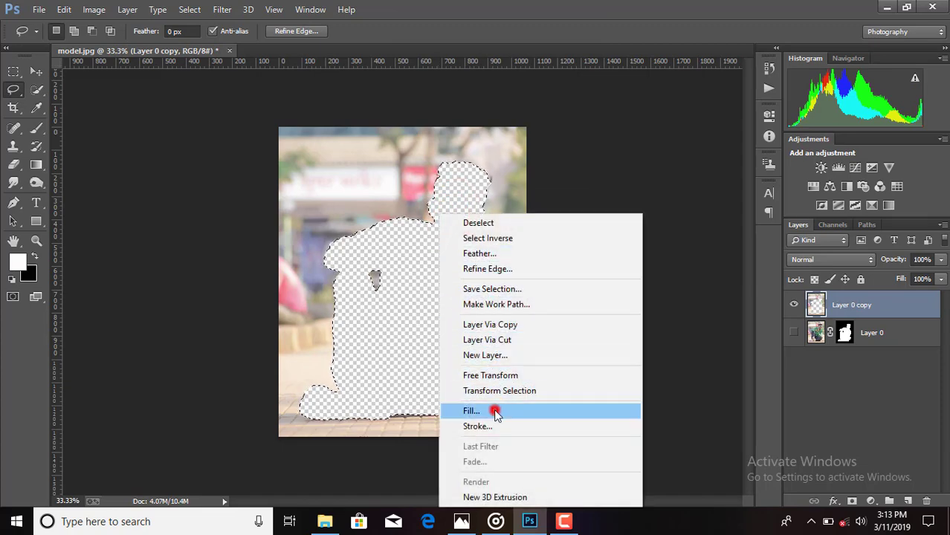
click(561, 144)
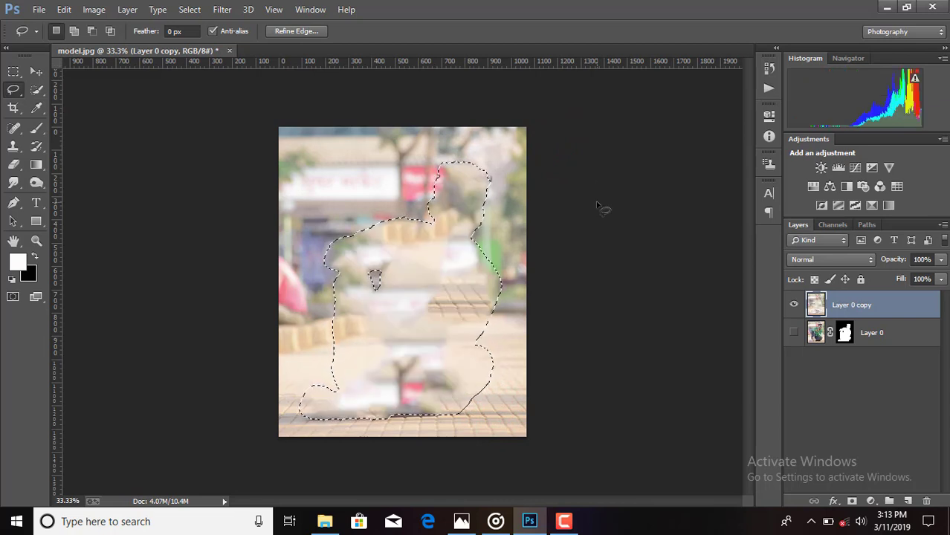
key(ctrl+d)
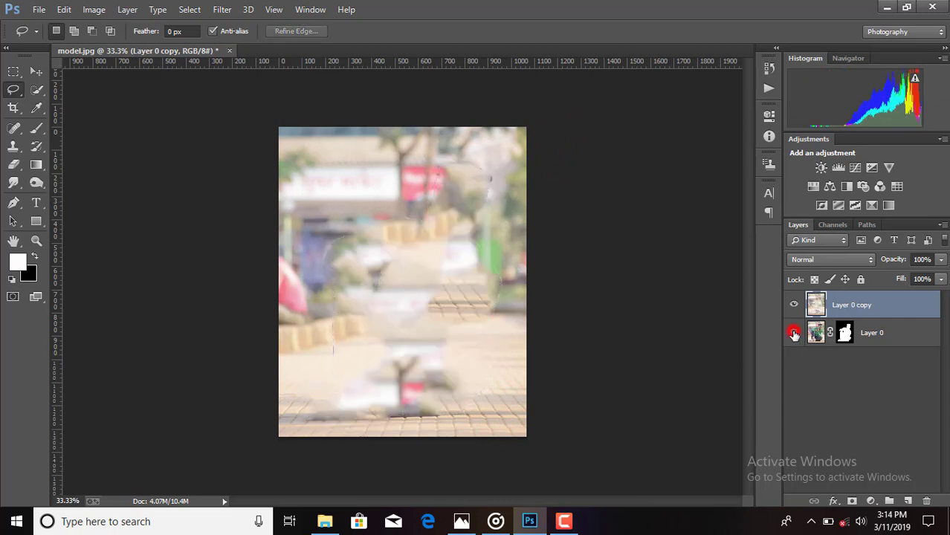
Apply Layer 0's mask, move it above the copy, and hide it
click(842, 333)
right_click(843, 333)
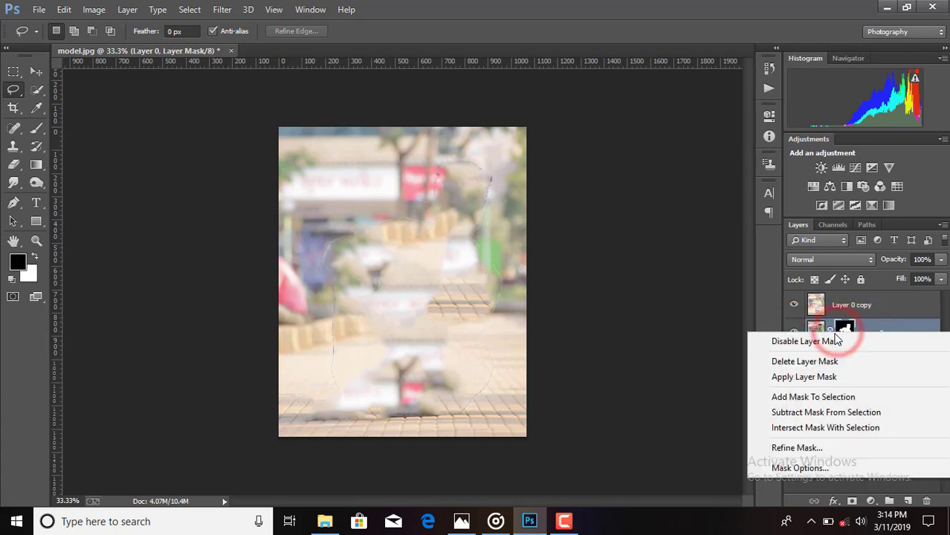
click(797, 377)
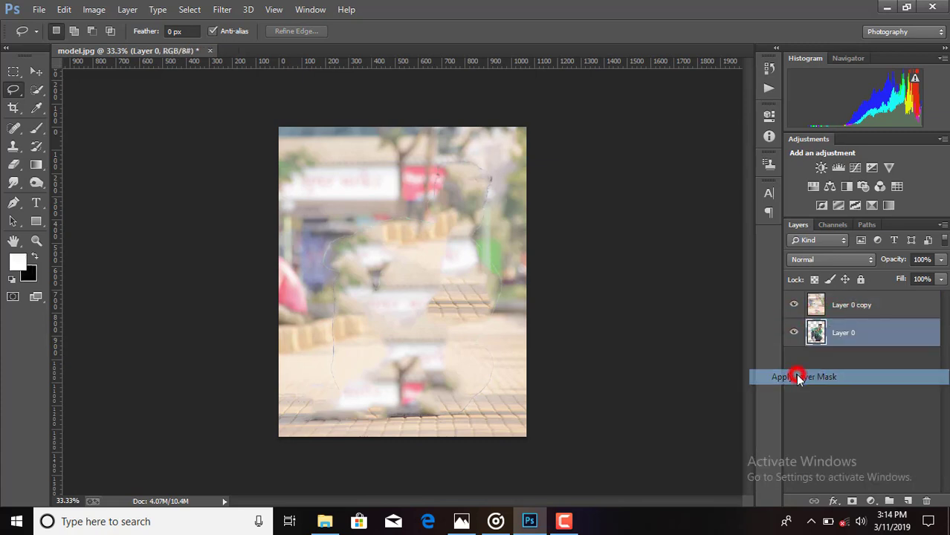
drag(844, 331, 844, 306)
click(793, 305)
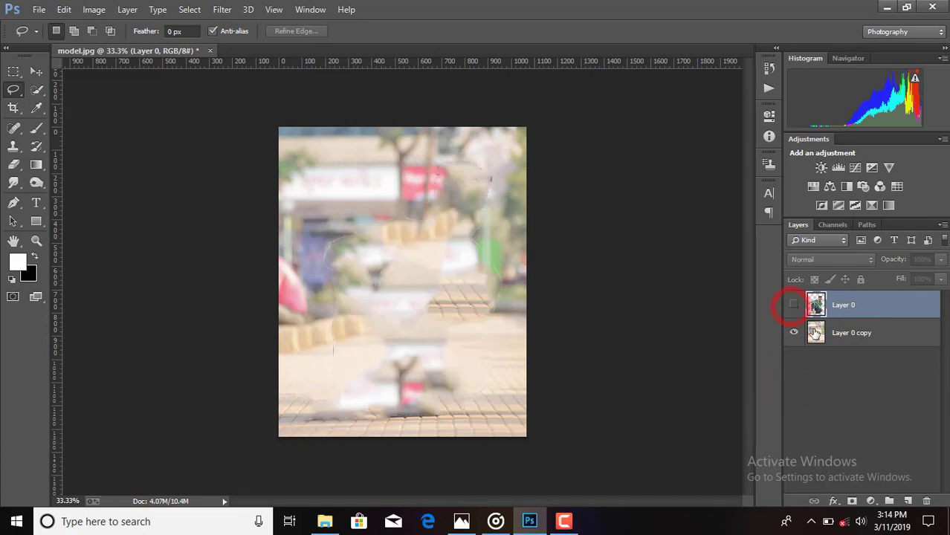
click(815, 333)
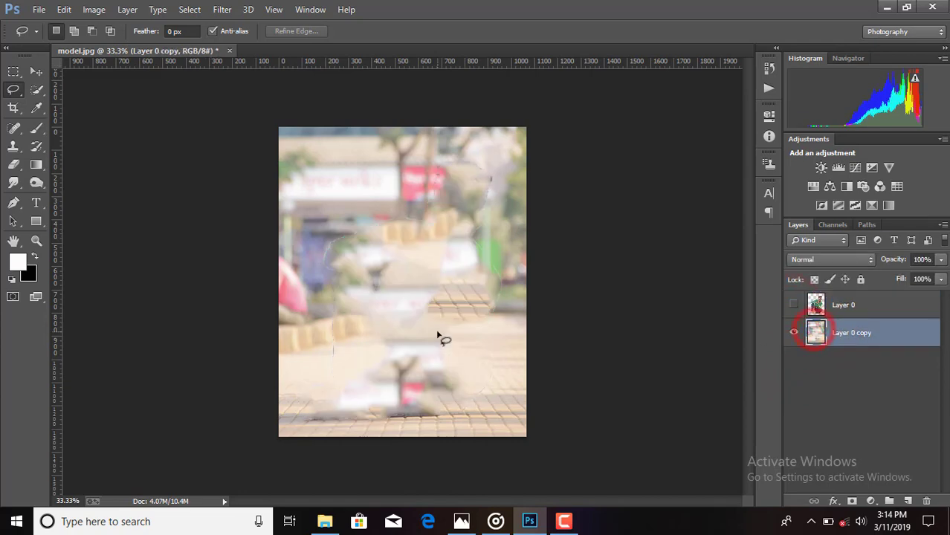
At 100% zoom, spot-heal the seams along the outline's left edge, top and centre gap
click(13, 128)
key(ctrl+plus)
key(ctrl+plus)
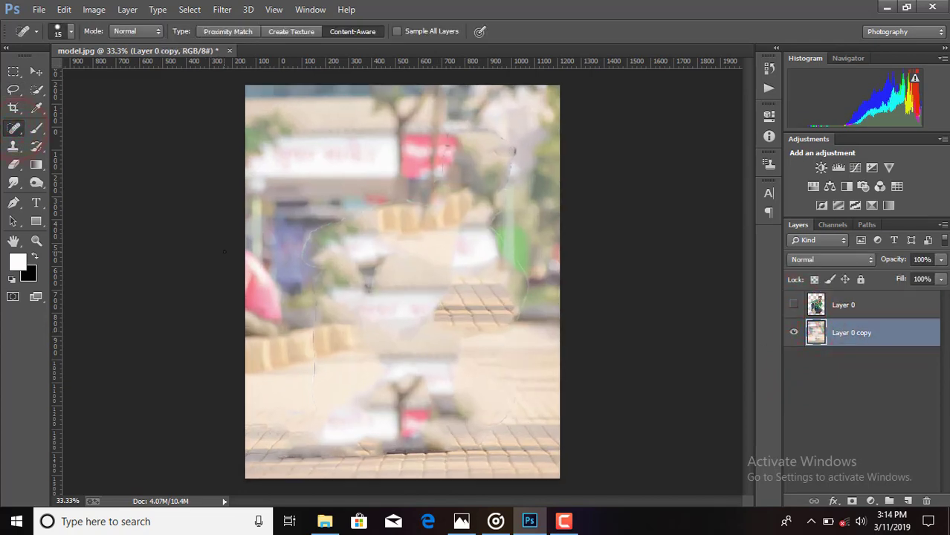
key(ctrl+plus)
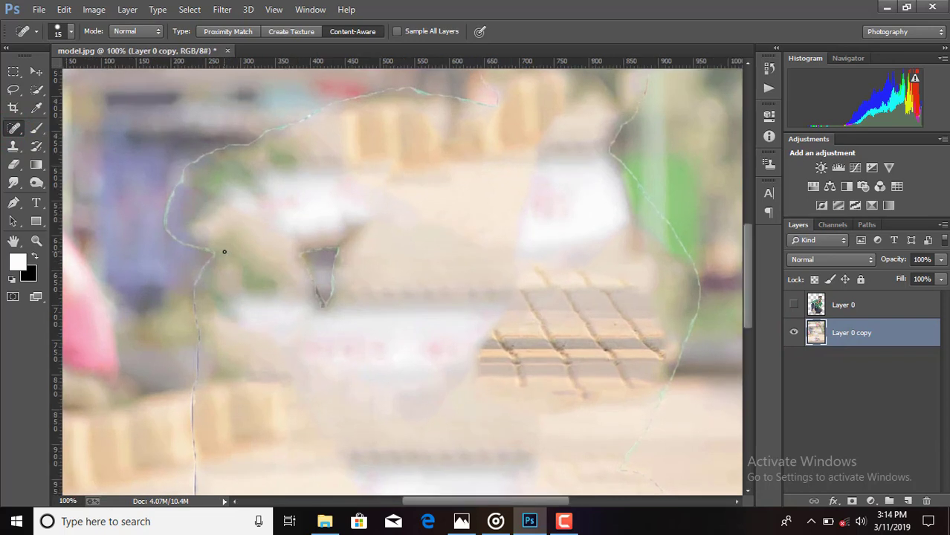
mouse_move(197, 476)
mouse_down()
mouse_move(193, 276)
mouse_move(179, 245)
mouse_up()
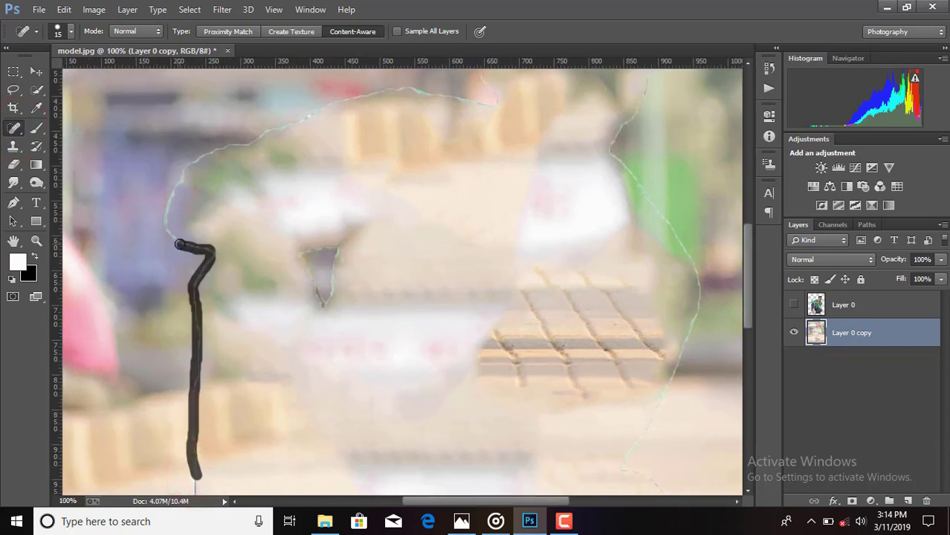
drag(211, 154, 338, 106)
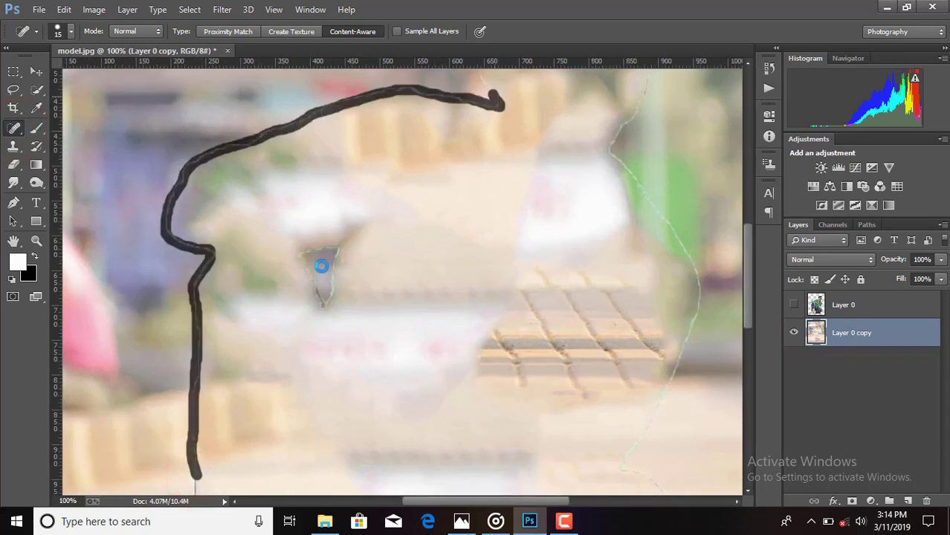
drag(313, 256, 293, 259)
Spot-heal the remaining seams on the right and lower parts of the outline
scroll(385, 357, up, 2)
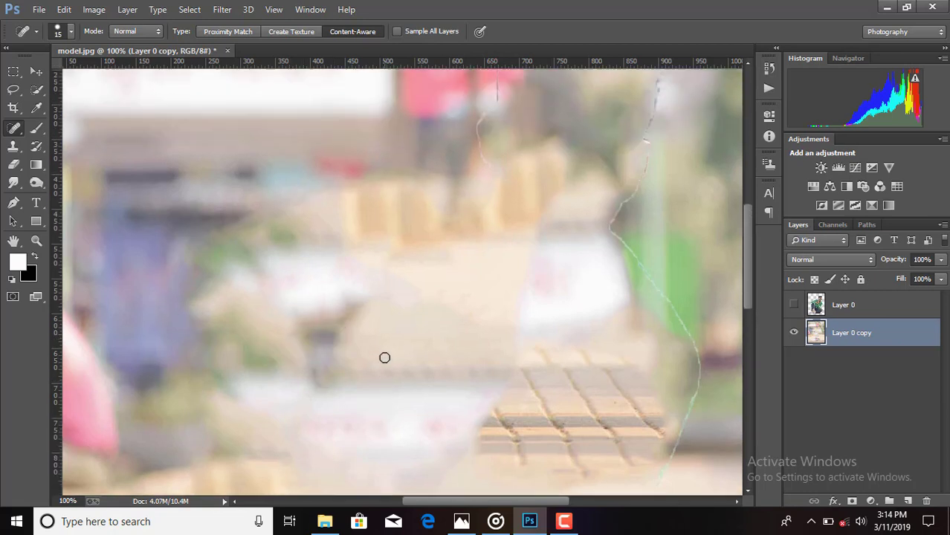
scroll(384, 357, up, 3)
mouse_move(494, 268)
mouse_down()
mouse_move(476, 211)
mouse_move(509, 123)
mouse_move(574, 91)
mouse_up()
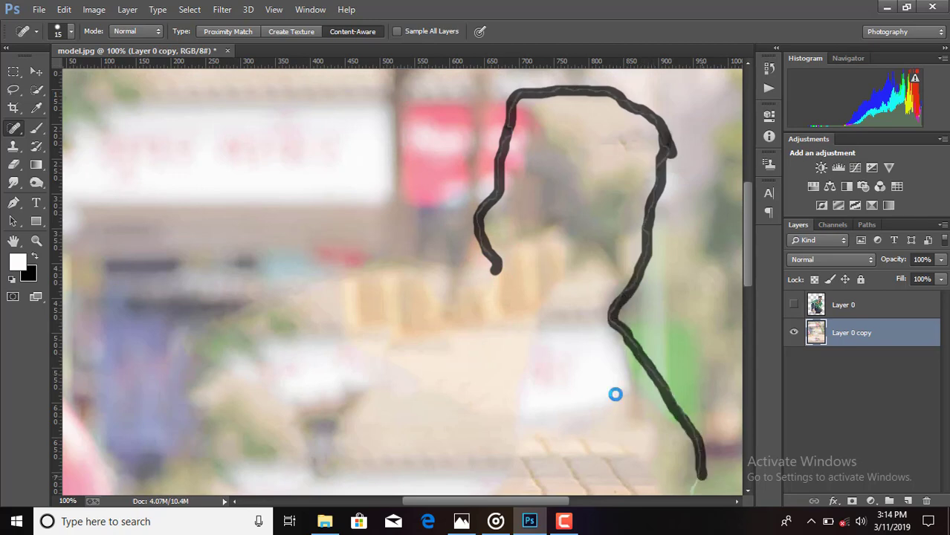
scroll(616, 394, down, 4)
scroll(615, 394, down, 3)
mouse_move(699, 111)
mouse_down()
mouse_move(657, 287)
mouse_move(650, 389)
mouse_up()
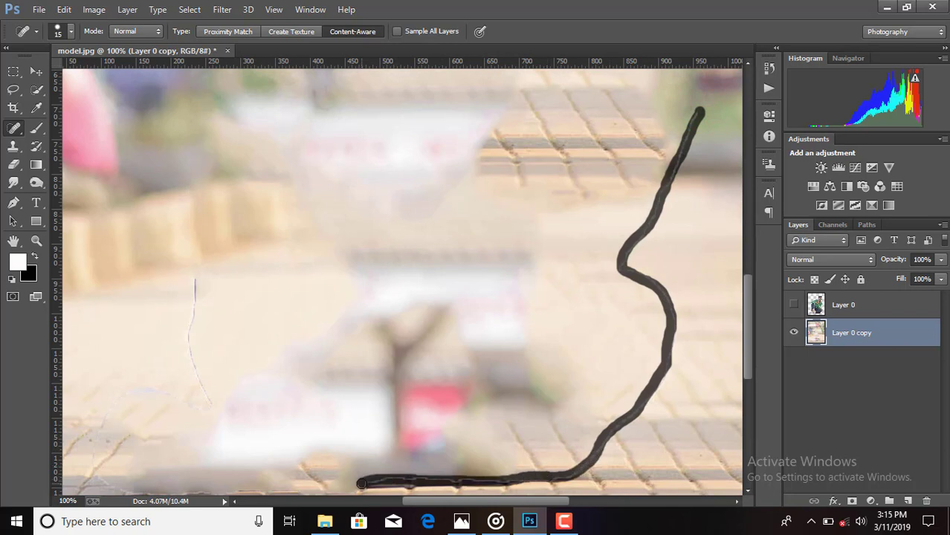
scroll(357, 390, down, 1)
scroll(314, 233, left, 2)
mouse_move(318, 221)
mouse_down()
mouse_move(314, 301)
mouse_move(273, 377)
mouse_move(286, 439)
mouse_move(439, 436)
mouse_up()
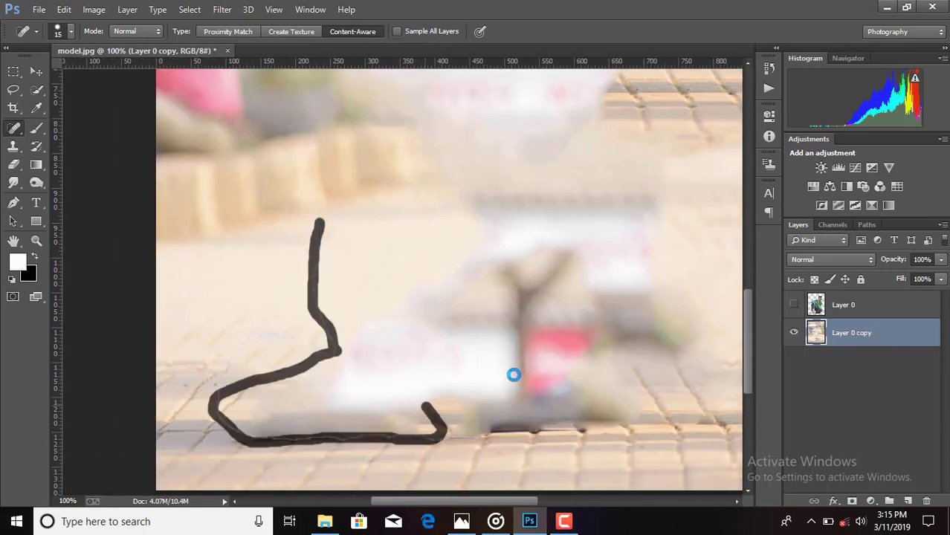
scroll(543, 362, up, 1)
scroll(543, 362, down, 1)
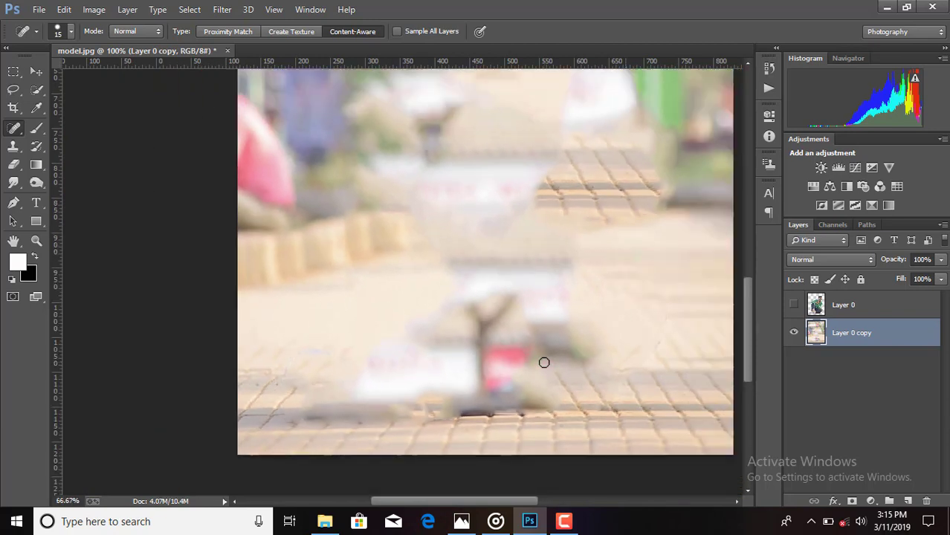
scroll(543, 362, down, 2)
Show Layer 0 and apply Color Efex Pro 4 Dark Contrasts with brightness -61% and contrast -13%
click(795, 306)
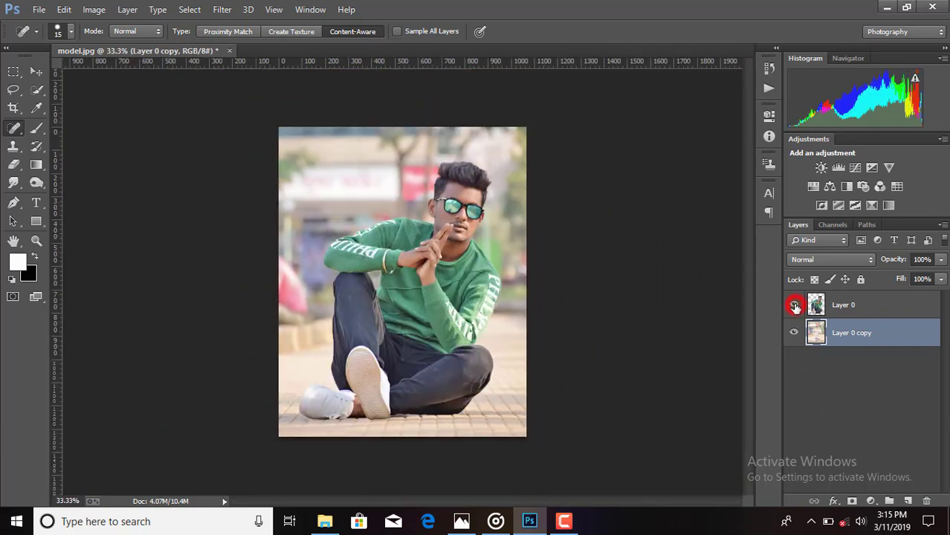
click(827, 308)
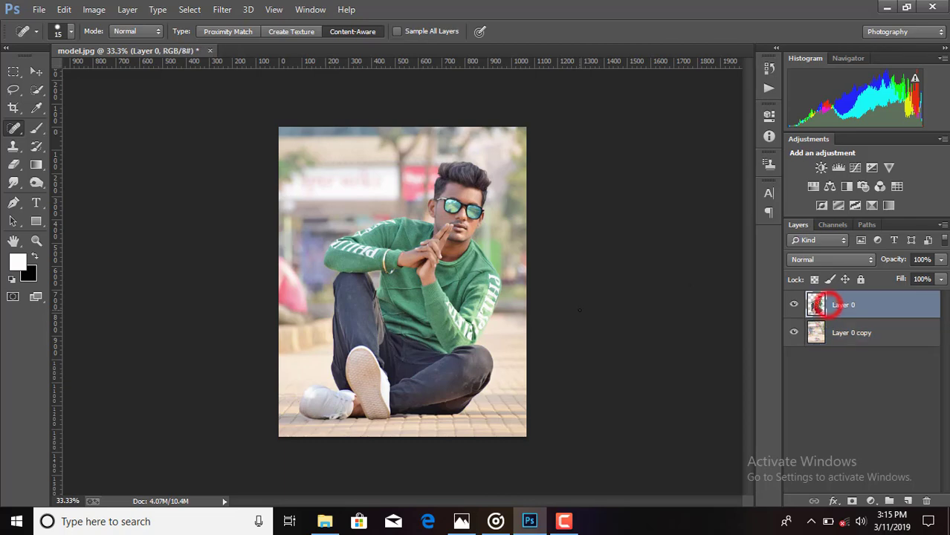
click(239, 12)
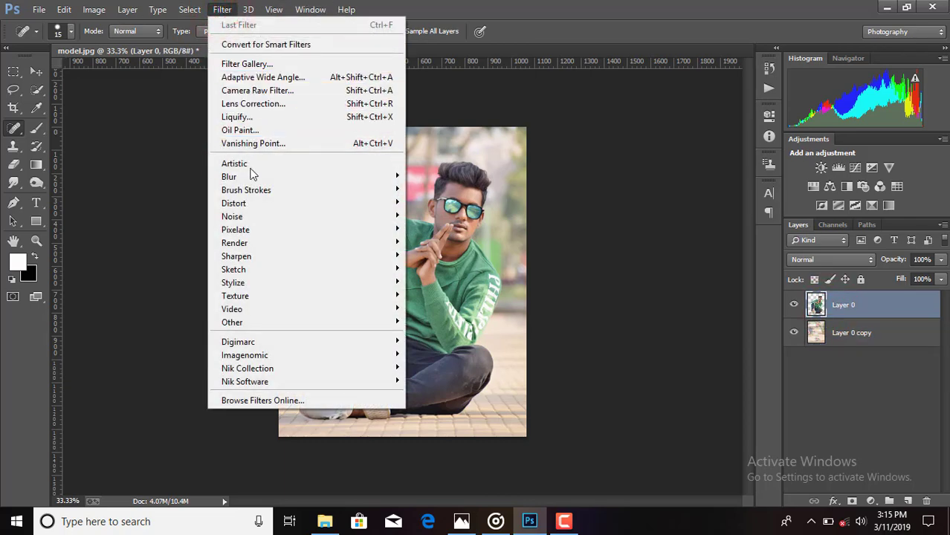
mouse_move(247, 369)
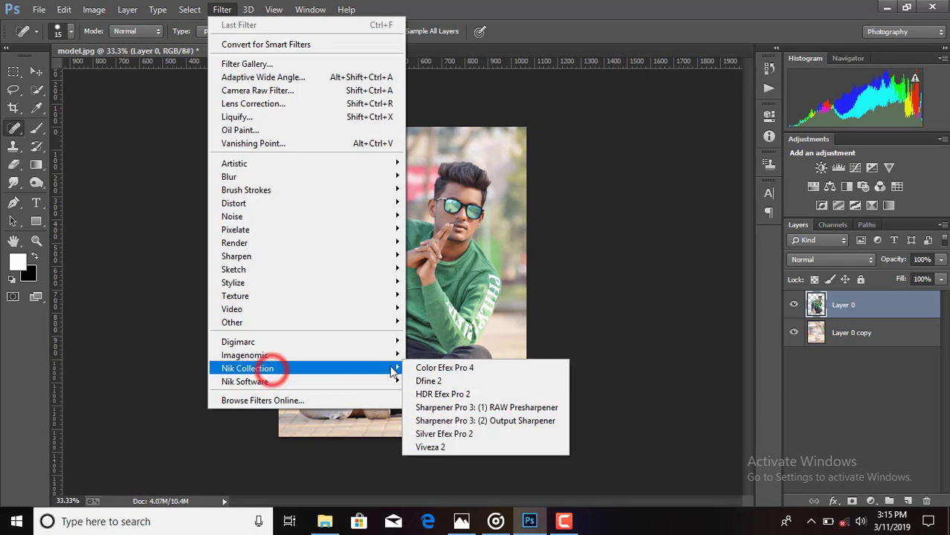
click(443, 367)
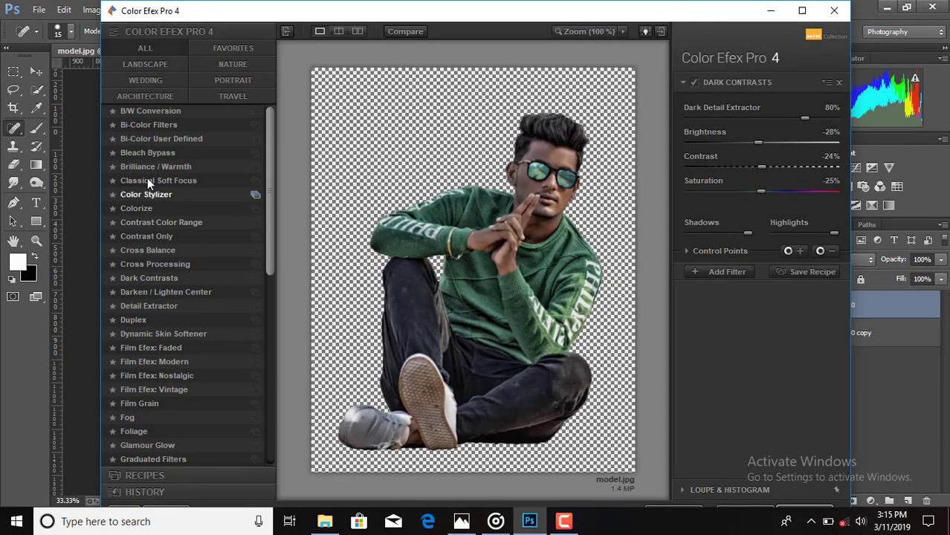
click(149, 281)
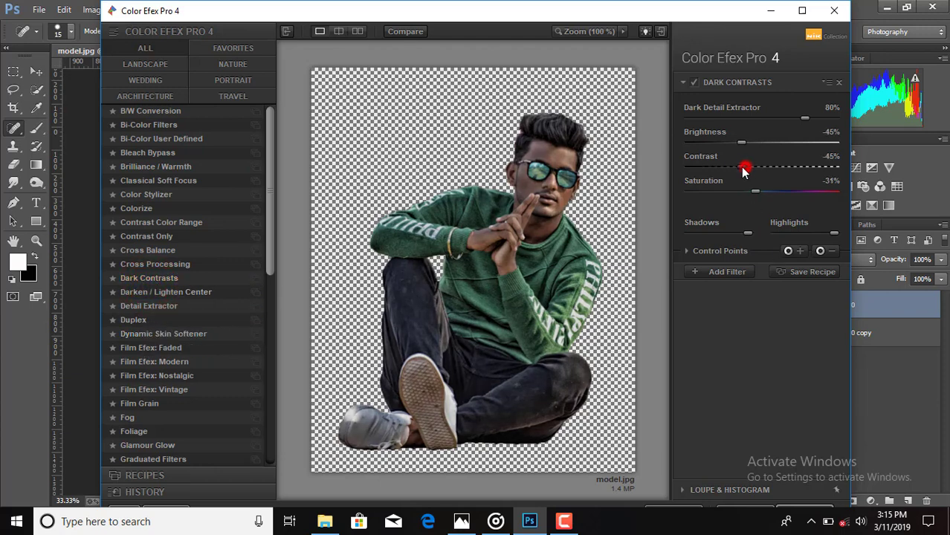
mouse_move(744, 170)
mouse_down()
mouse_move(778, 173)
mouse_move(772, 190)
mouse_up()
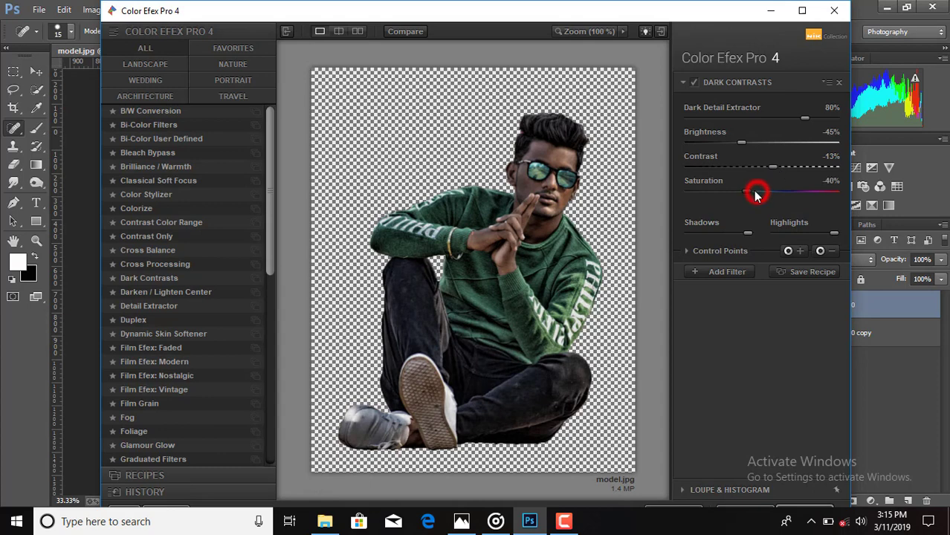
drag(741, 142, 726, 142)
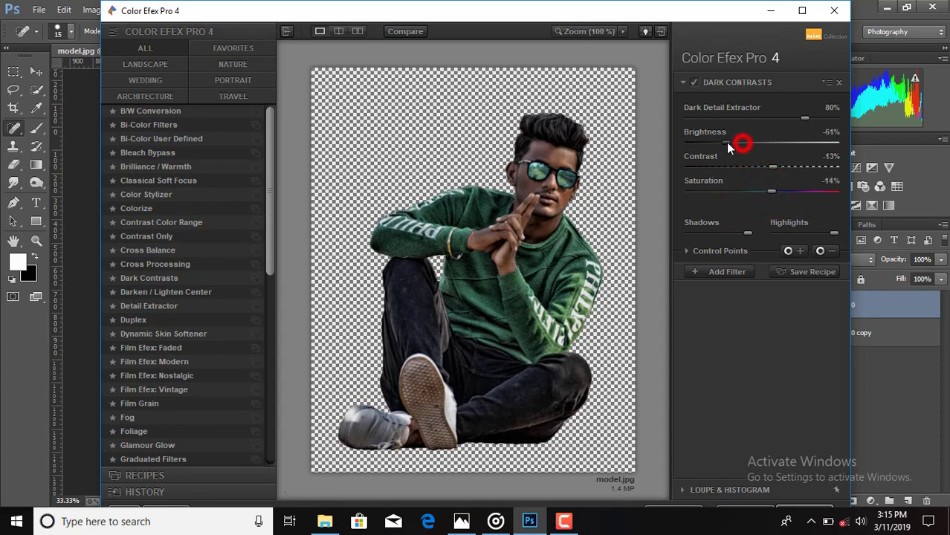
click(790, 508)
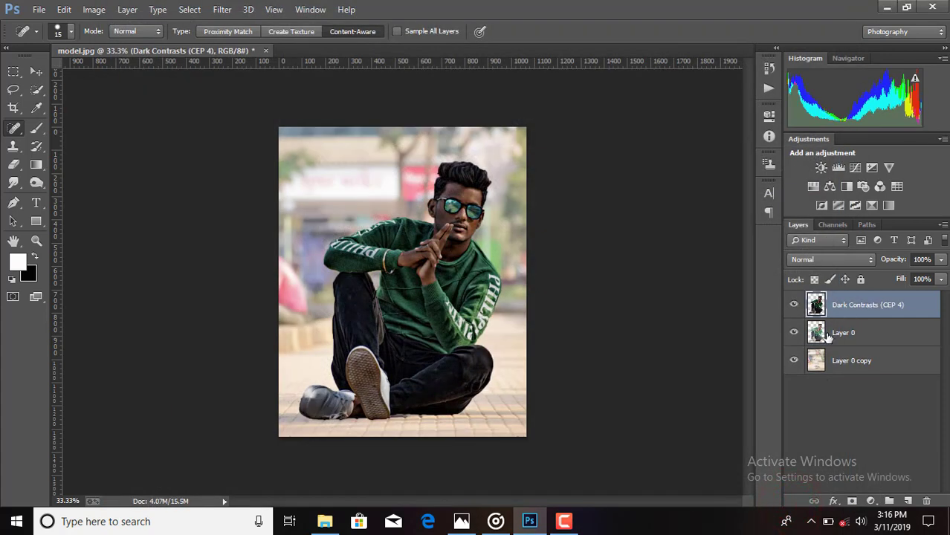
Add a white mask to the Dark Contrasts layer and brush it off the forehead
click(852, 502)
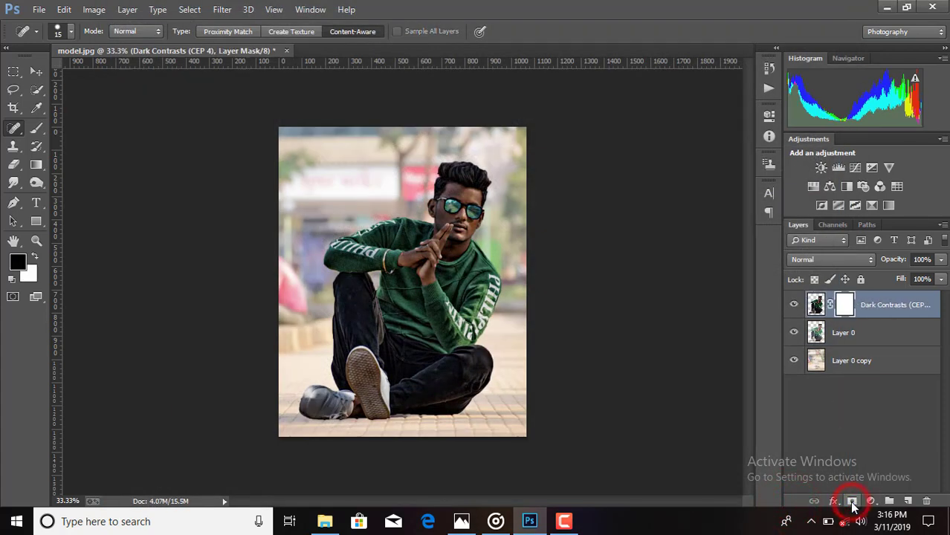
click(35, 128)
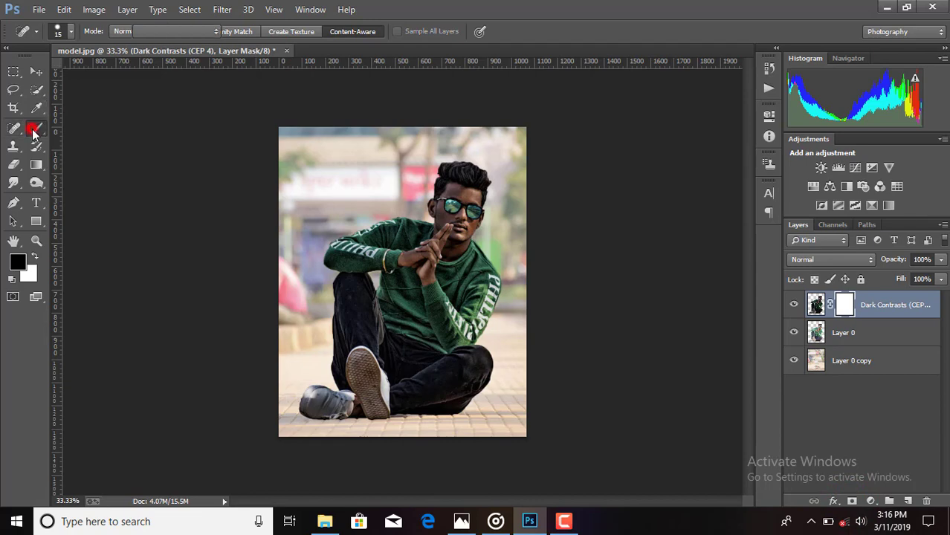
key(ctrl+plus)
key(ctrl+plus)
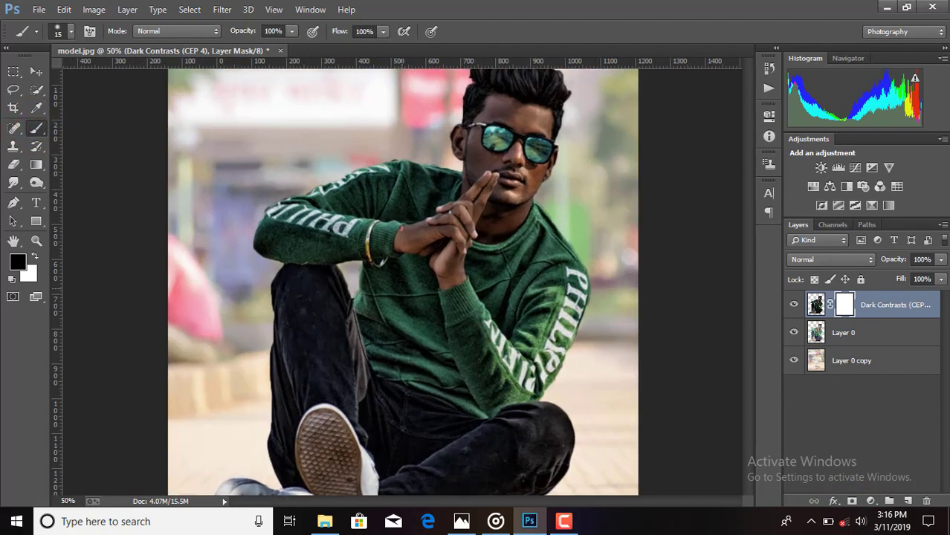
key(ctrl+plus)
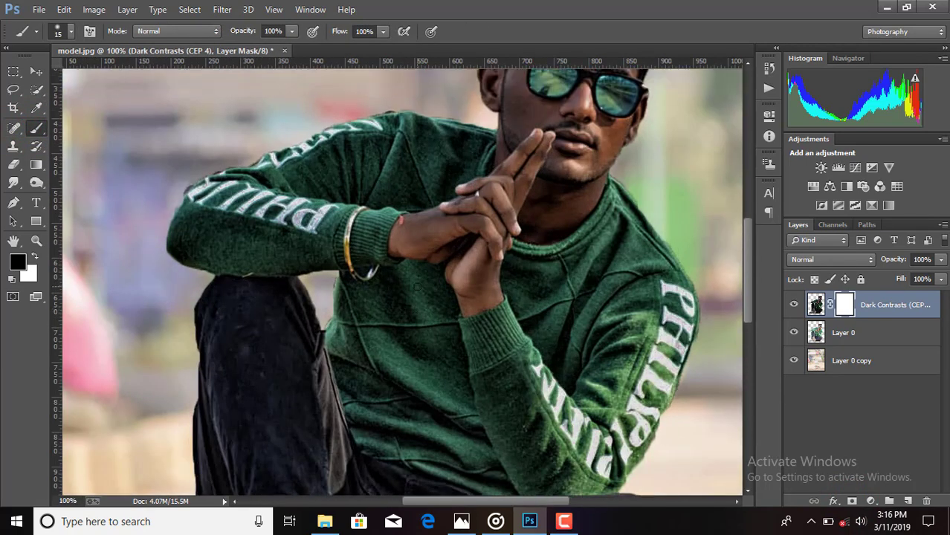
scroll(400, 282, up, 5)
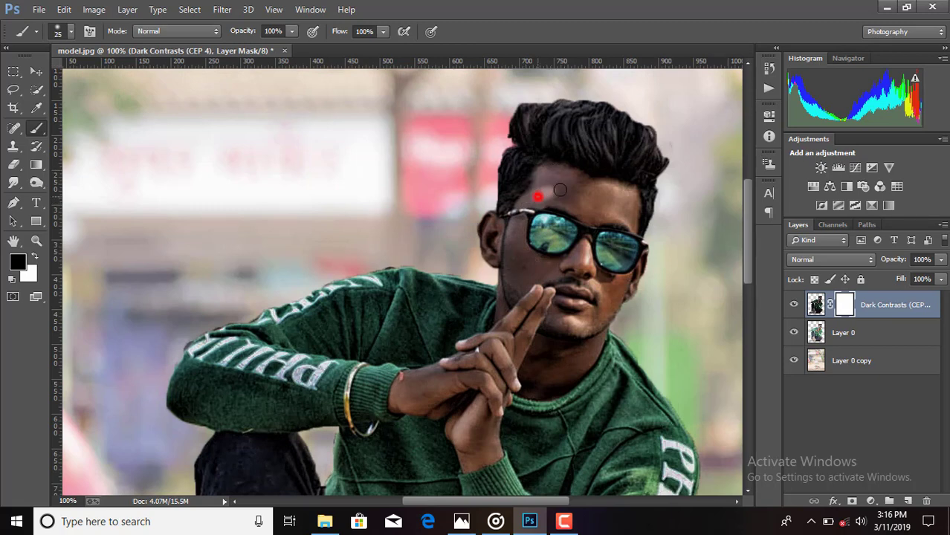
drag(560, 191, 608, 189)
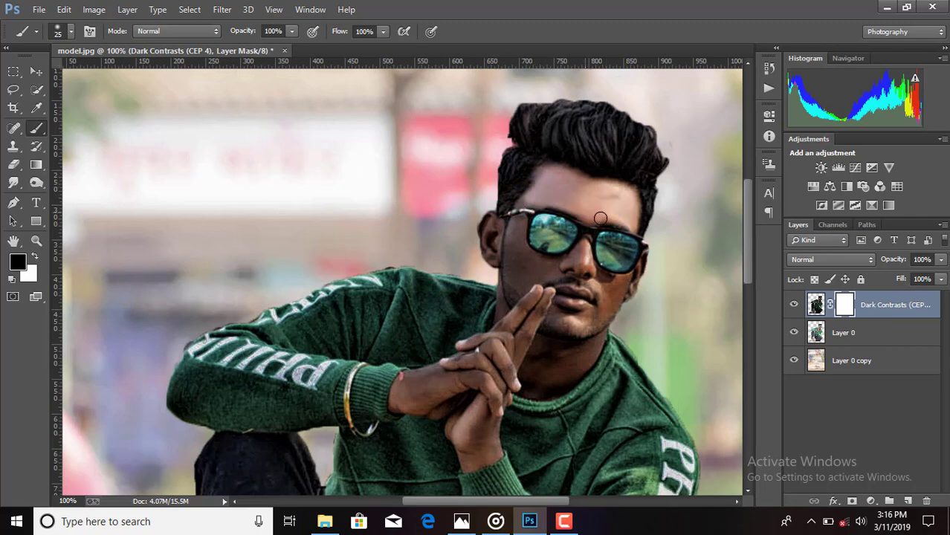
Mask the effect beside the glasses temple and down the cheek toward the jaw
scroll(594, 191, down, 2)
key(ctrl+plus)
key(ctrl+plus)
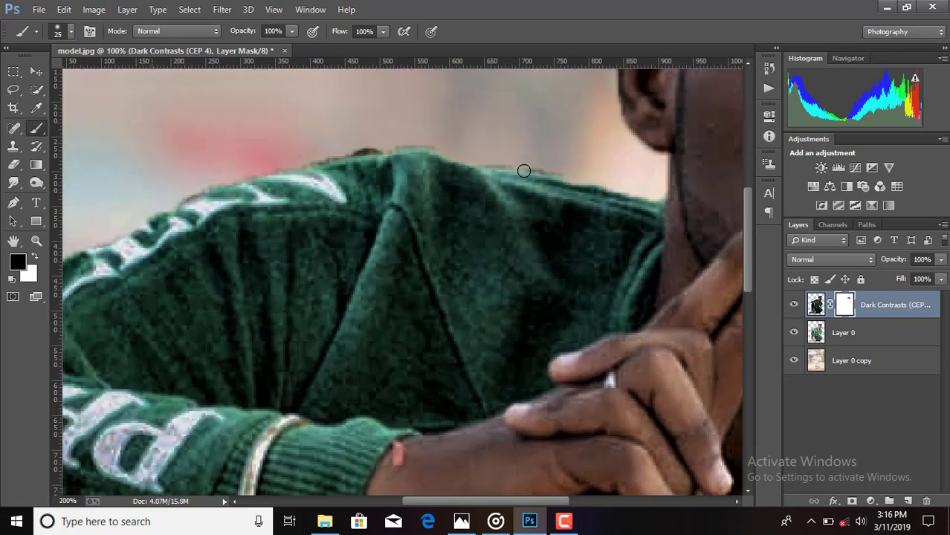
drag(446, 502, 481, 503)
scroll(480, 502, up, 5)
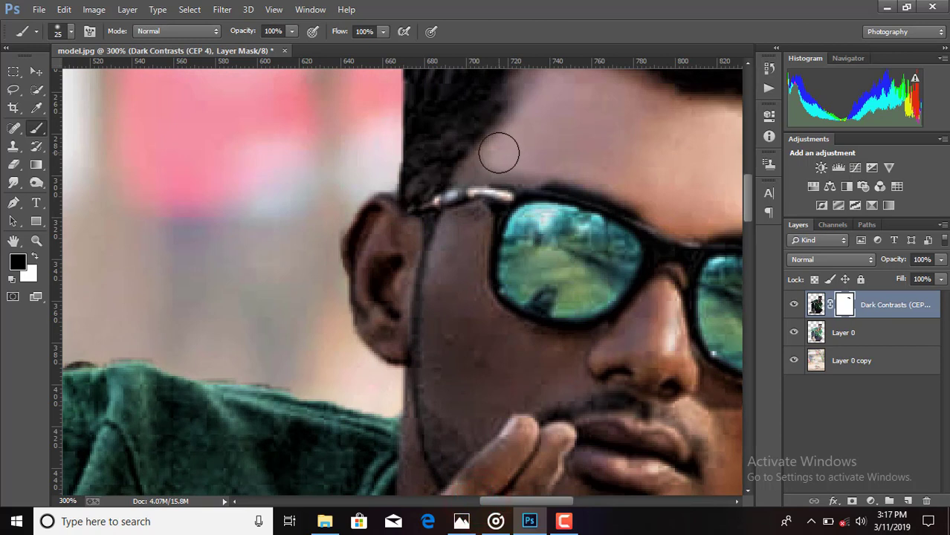
mouse_move(449, 217)
mouse_down()
mouse_move(479, 238)
mouse_move(462, 272)
mouse_move(448, 252)
mouse_move(468, 318)
mouse_up()
scroll(468, 319, down, 1)
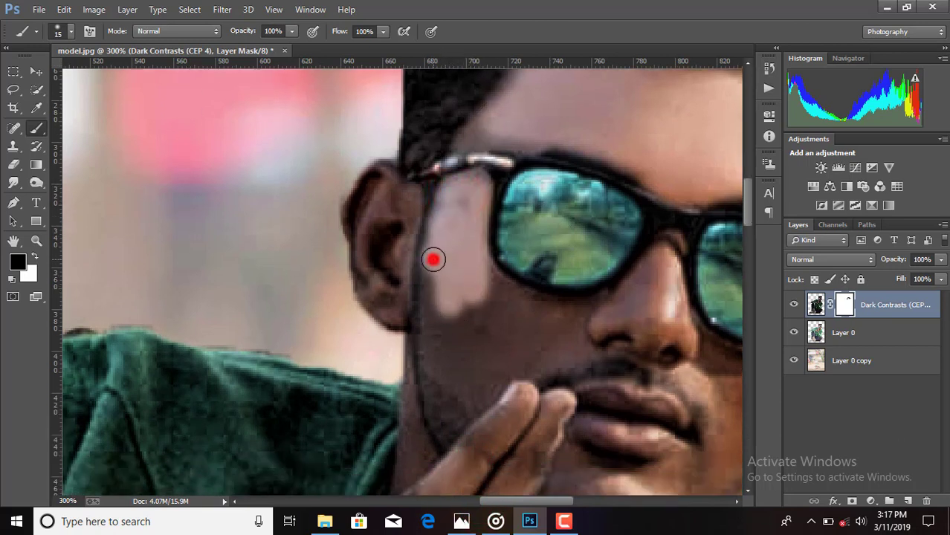
mouse_move(433, 260)
mouse_down()
mouse_move(449, 365)
mouse_move(478, 322)
mouse_up()
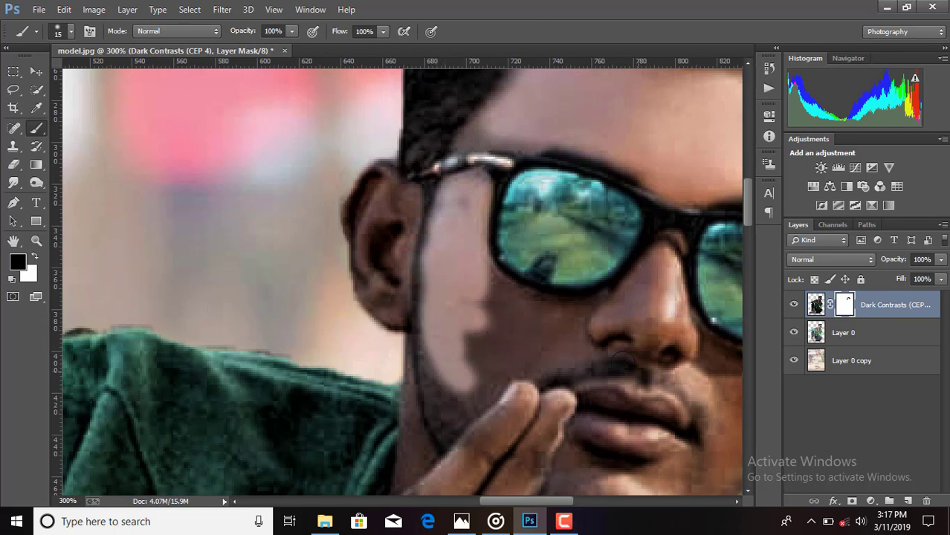
At 62% brush opacity, mask the cheek by the nose, below the glasses, and around the ear
mouse_move(477, 267)
mouse_down()
mouse_move(547, 303)
mouse_move(470, 311)
mouse_move(548, 316)
mouse_move(491, 304)
mouse_move(642, 298)
mouse_up()
drag(483, 140, 522, 140)
mouse_move(467, 191)
mouse_down()
mouse_move(460, 225)
mouse_move(513, 356)
mouse_move(541, 314)
mouse_move(658, 279)
mouse_move(584, 346)
mouse_move(674, 323)
mouse_move(487, 350)
mouse_up()
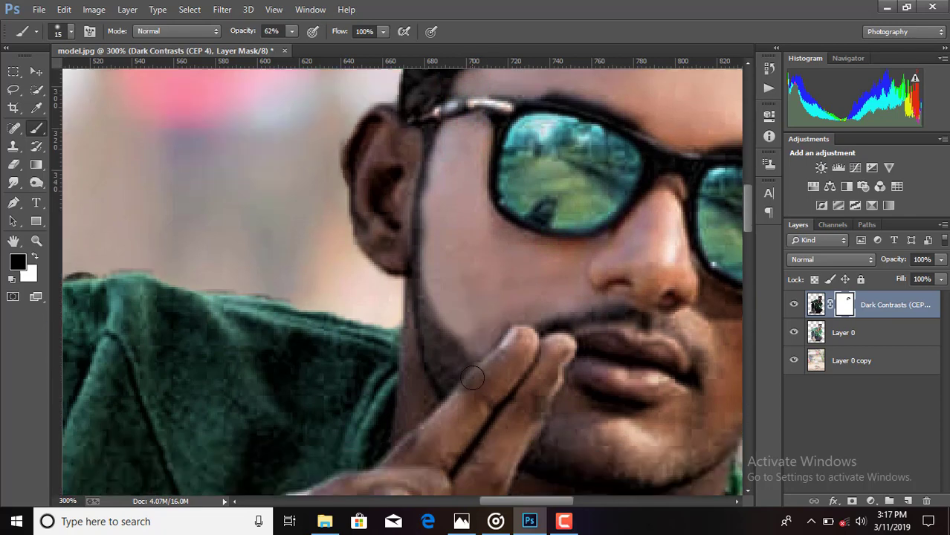
scroll(446, 334, up, 1)
mouse_move(360, 219)
mouse_down()
mouse_move(402, 215)
mouse_move(384, 331)
mouse_move(349, 238)
mouse_move(377, 278)
mouse_up()
drag(510, 501, 552, 501)
mouse_move(393, 366)
mouse_down()
mouse_move(467, 378)
mouse_move(532, 330)
mouse_move(485, 409)
mouse_move(470, 409)
mouse_move(435, 378)
mouse_move(445, 371)
mouse_move(418, 367)
mouse_move(455, 340)
mouse_move(449, 399)
mouse_move(422, 409)
mouse_up()
scroll(412, 383, down, 2)
scroll(179, 228, down, 3)
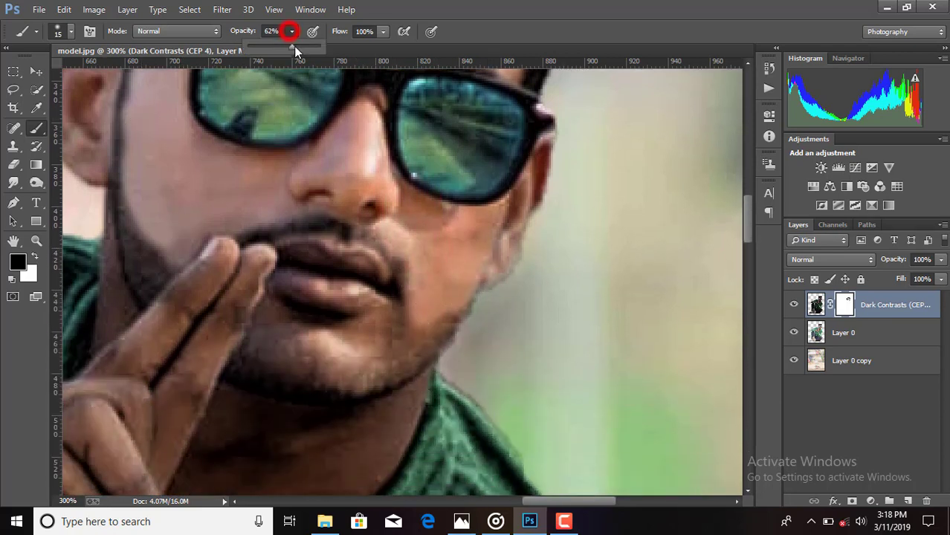
At 21% brush opacity, mask the effect off the lips, chin, face edge, mustache and jaw
drag(293, 46, 300, 46)
mouse_move(354, 344)
mouse_down()
mouse_move(355, 315)
mouse_move(305, 275)
mouse_move(349, 273)
mouse_move(290, 268)
mouse_up()
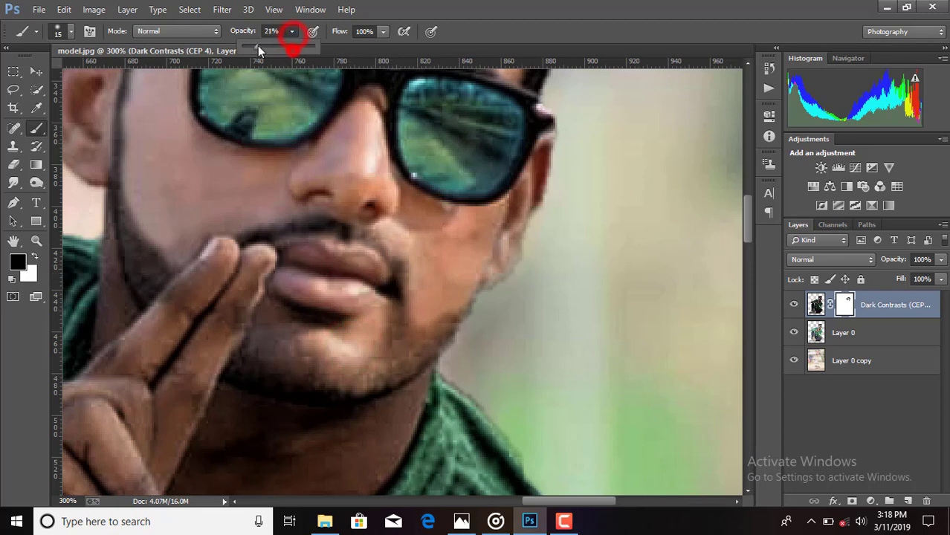
drag(128, 85, 137, 294)
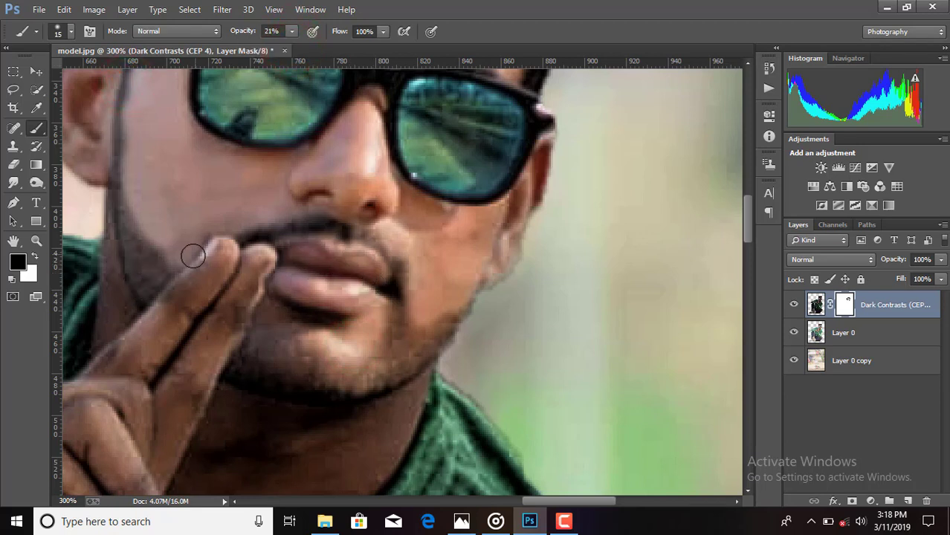
mouse_move(163, 256)
mouse_down()
mouse_move(361, 243)
mouse_move(398, 343)
mouse_move(238, 390)
mouse_up()
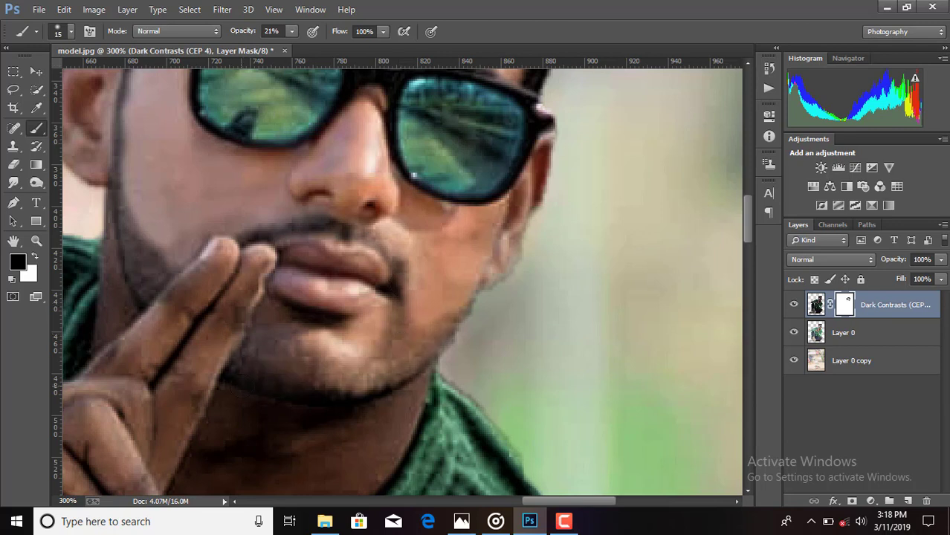
drag(461, 305, 450, 324)
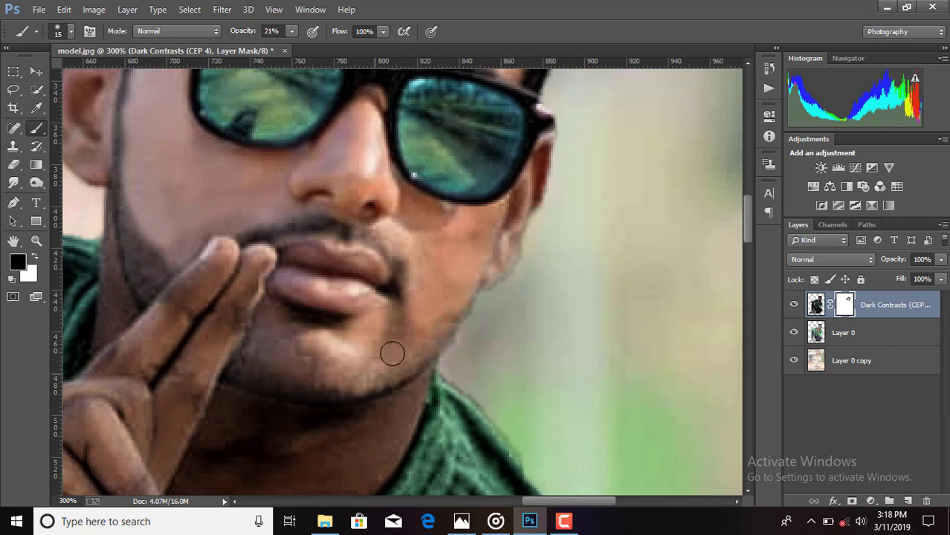
drag(390, 350, 244, 232)
drag(134, 251, 131, 287)
scroll(132, 297, down, 3)
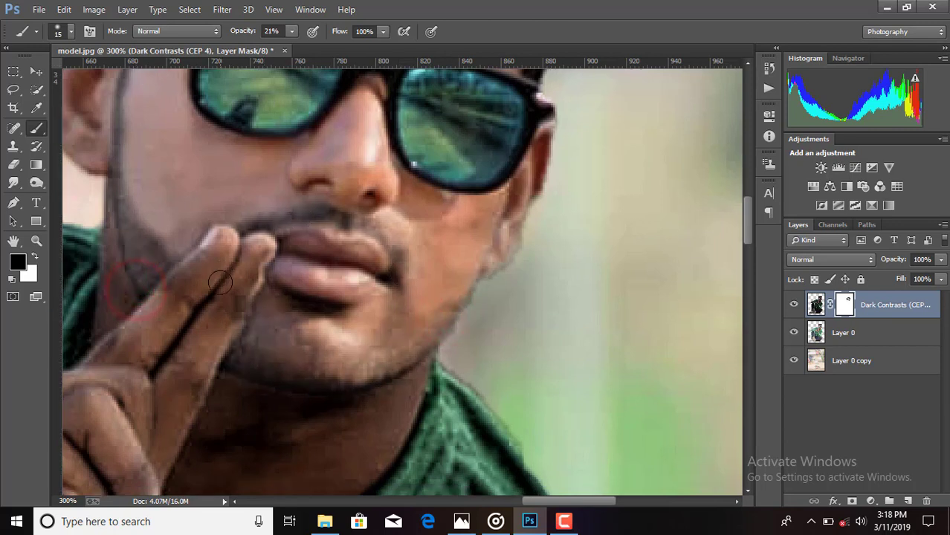
scroll(131, 297, down, 3)
Mask the neck down toward the collar at 40%, then 58% brush opacity
click(292, 32)
mouse_move(233, 272)
mouse_down()
mouse_move(324, 359)
mouse_move(246, 291)
mouse_up()
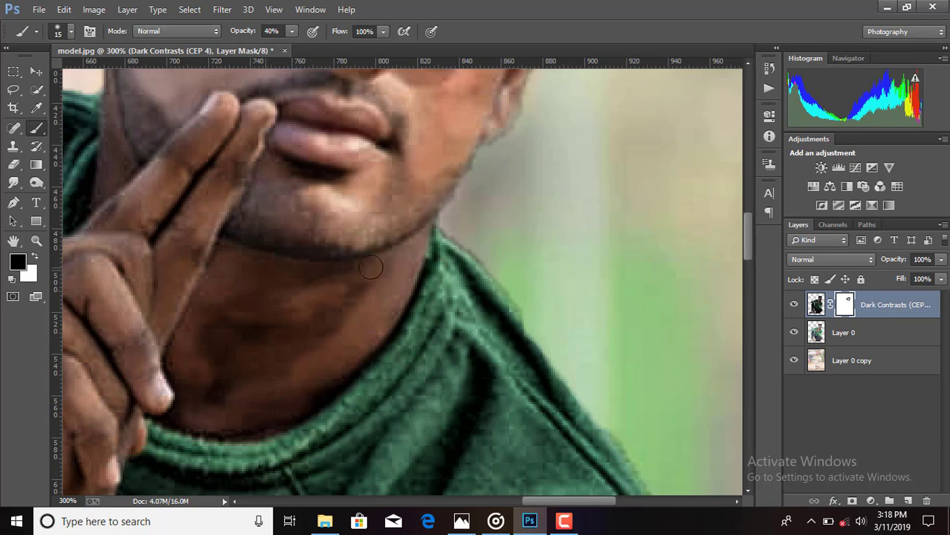
mouse_move(370, 266)
mouse_down()
mouse_move(289, 342)
mouse_move(219, 382)
mouse_up()
click(293, 32)
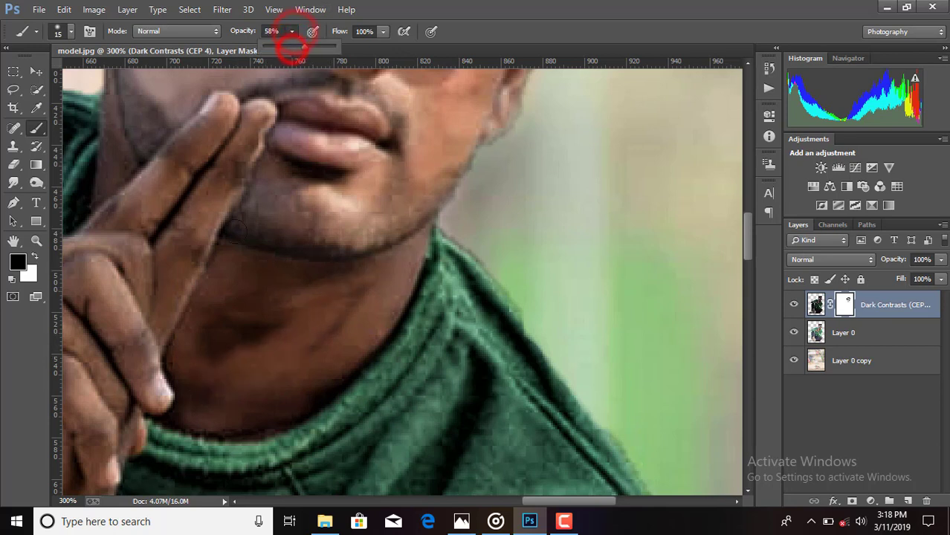
mouse_move(223, 259)
mouse_down()
mouse_move(365, 259)
mouse_move(377, 301)
mouse_move(350, 346)
mouse_move(216, 413)
mouse_move(223, 350)
mouse_move(195, 393)
mouse_move(263, 362)
mouse_move(369, 285)
mouse_move(246, 286)
mouse_move(182, 375)
mouse_move(178, 277)
mouse_move(246, 121)
mouse_move(229, 180)
mouse_move(187, 142)
mouse_move(206, 146)
mouse_move(95, 245)
mouse_move(148, 248)
mouse_move(110, 195)
mouse_move(107, 131)
mouse_move(89, 78)
mouse_up()
scroll(88, 79, up, 2)
mouse_move(97, 142)
mouse_down()
mouse_move(89, 105)
mouse_move(128, 273)
mouse_up()
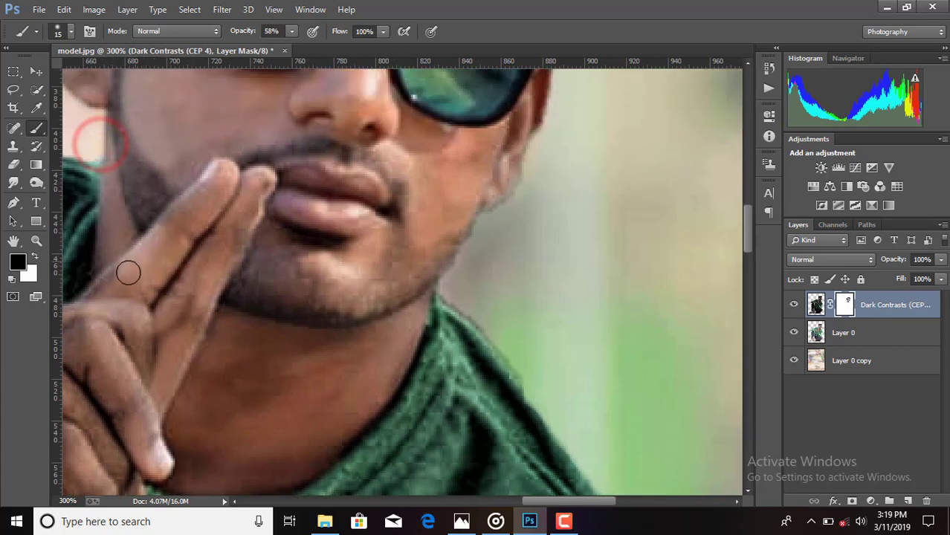
scroll(127, 273, down, 1)
scroll(125, 269, down, 2)
scroll(130, 269, down, 2)
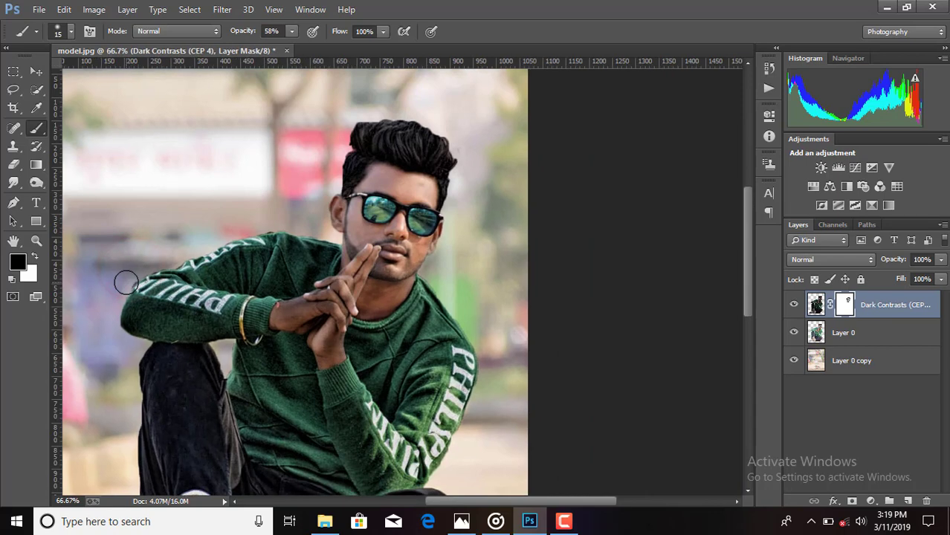
Zoom to 100%, enlarge the brush and mask the effect off the wrist
key(ctrl+plus)
drag(346, 193, 389, 197)
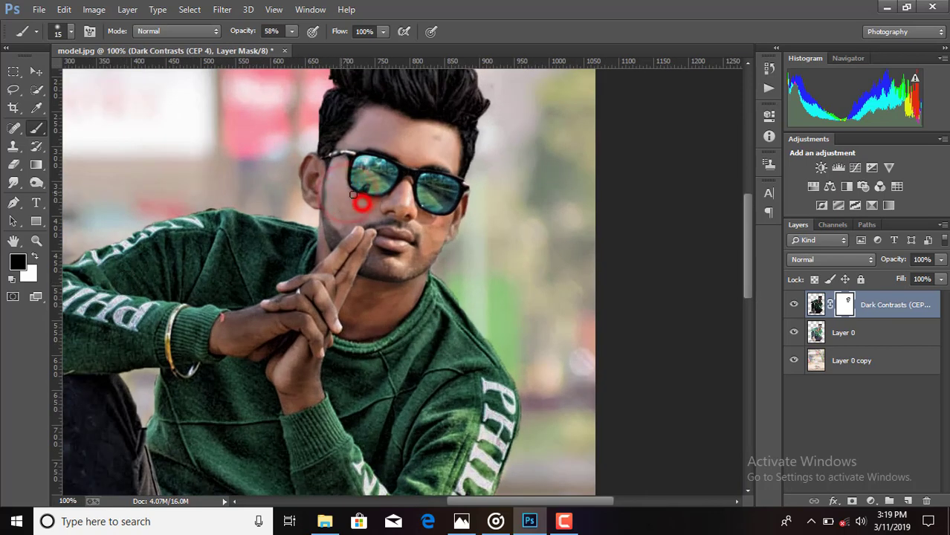
scroll(309, 299, down, 1)
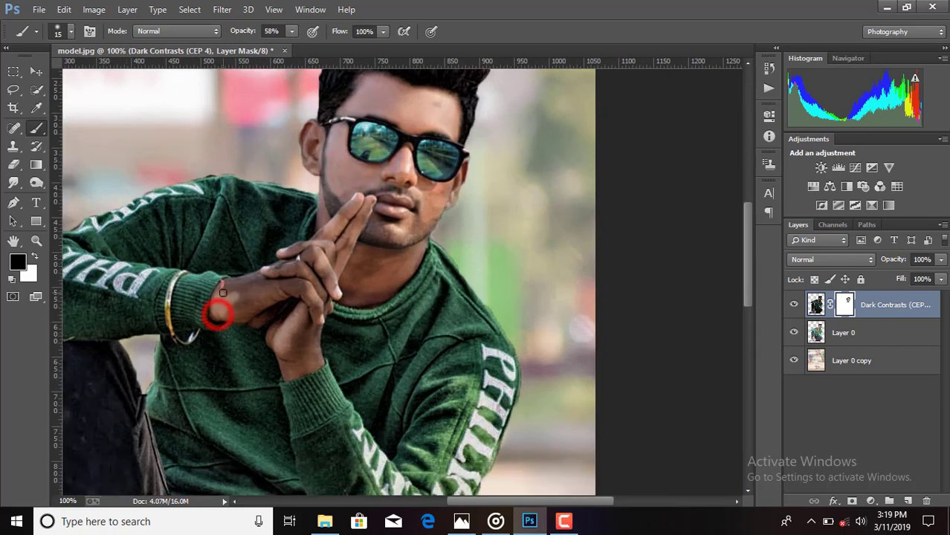
drag(222, 293, 233, 281)
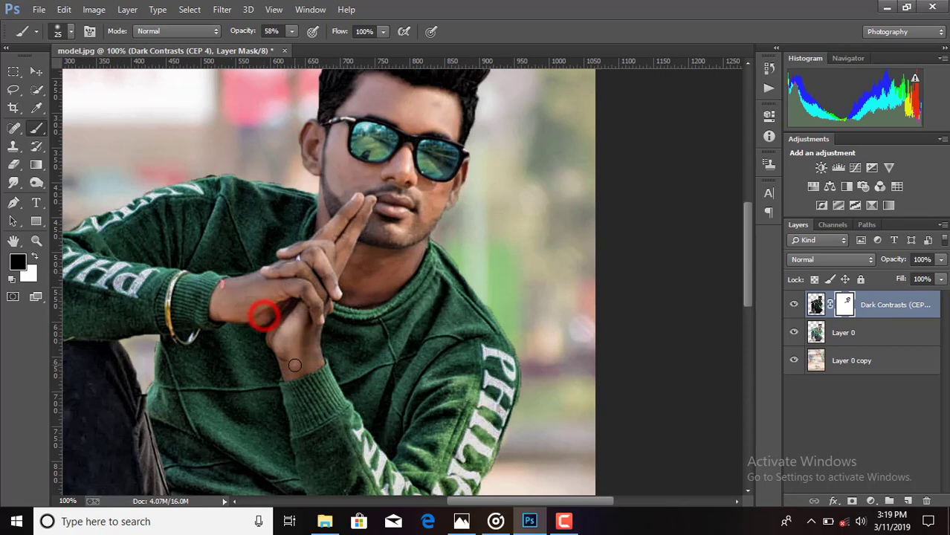
Mask the effect off the shadowed hand and fingers, brightening them
drag(264, 316, 316, 310)
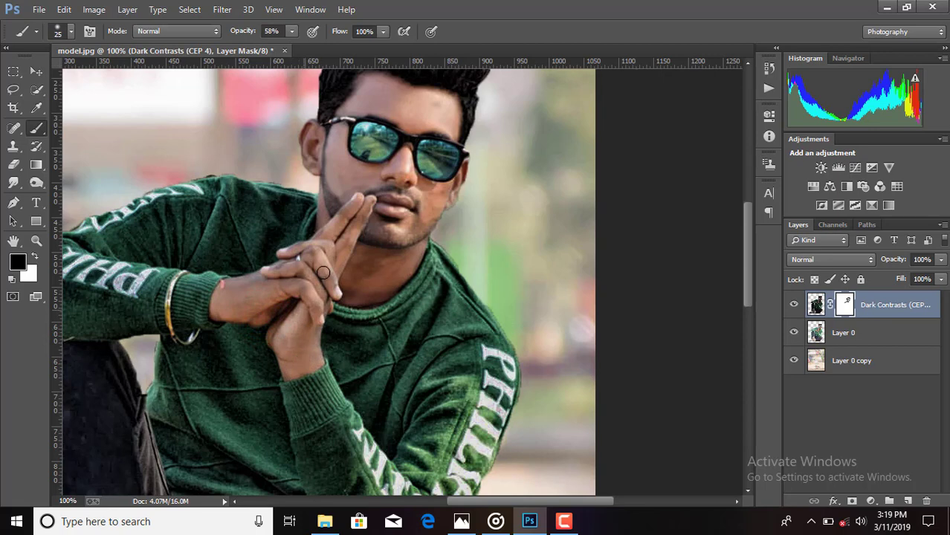
drag(324, 272, 331, 254)
scroll(284, 275, down, 3)
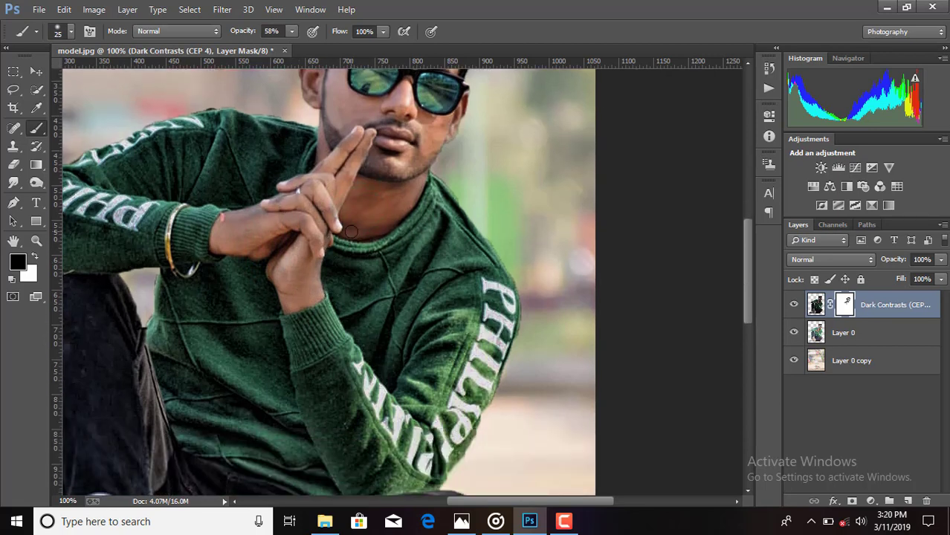
mouse_move(328, 206)
mouse_down()
mouse_move(274, 231)
mouse_move(286, 201)
mouse_up()
scroll(342, 172, down, 2)
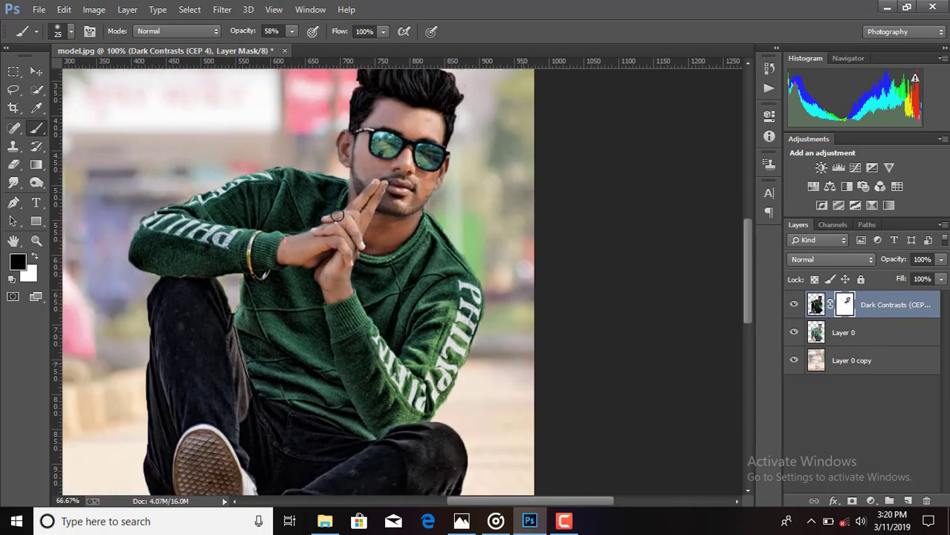
scroll(335, 212, down, 2)
scroll(335, 212, up, 2)
scroll(335, 211, down, 1)
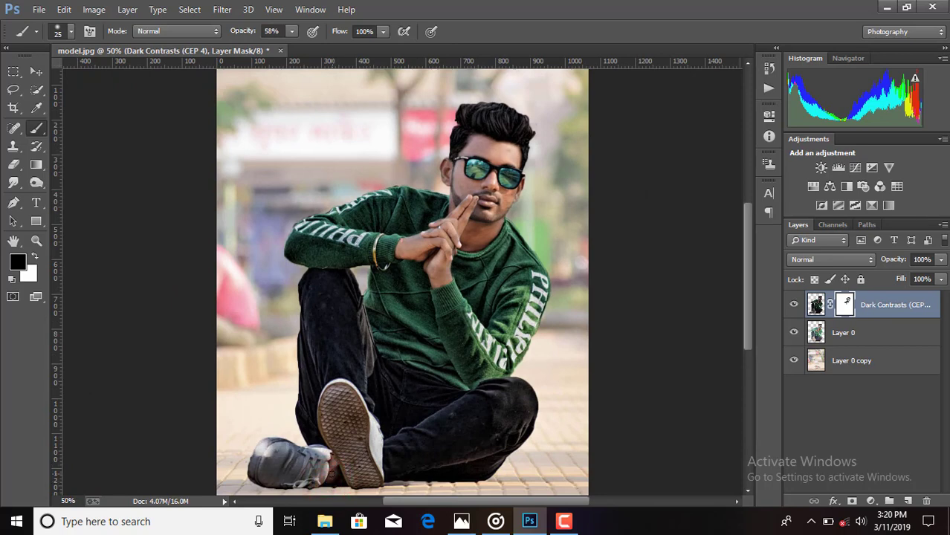
scroll(402, 281, down, 1)
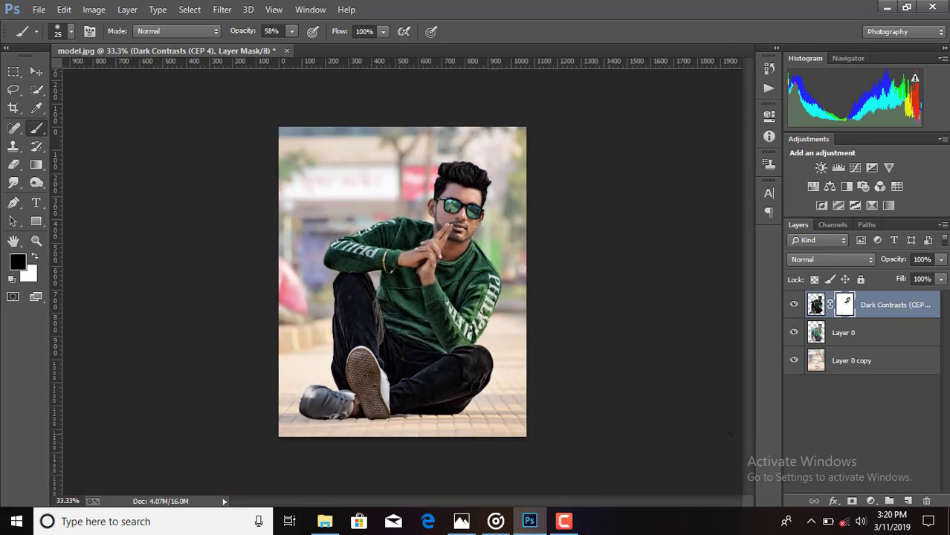
Apply a Curves adjustment to Layer 0 lifting input 104 to output 140
click(851, 335)
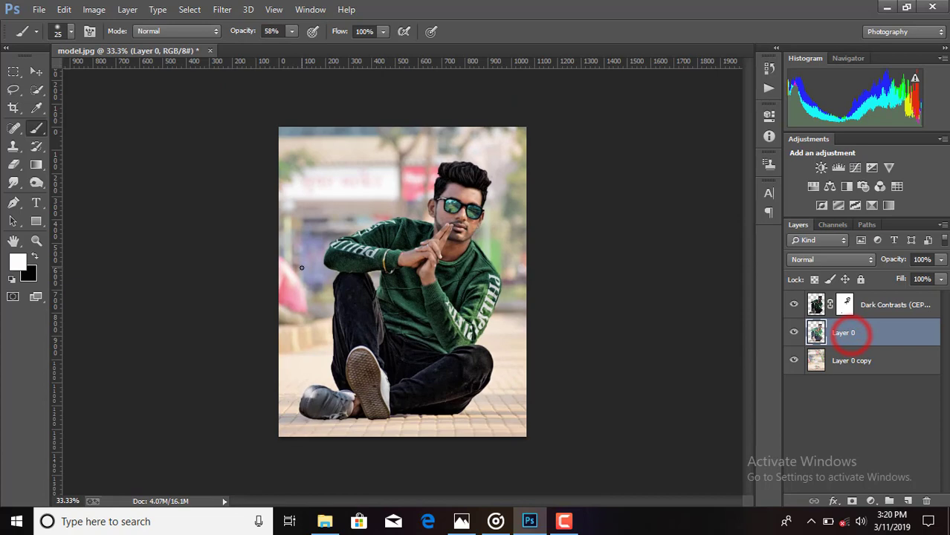
click(223, 9)
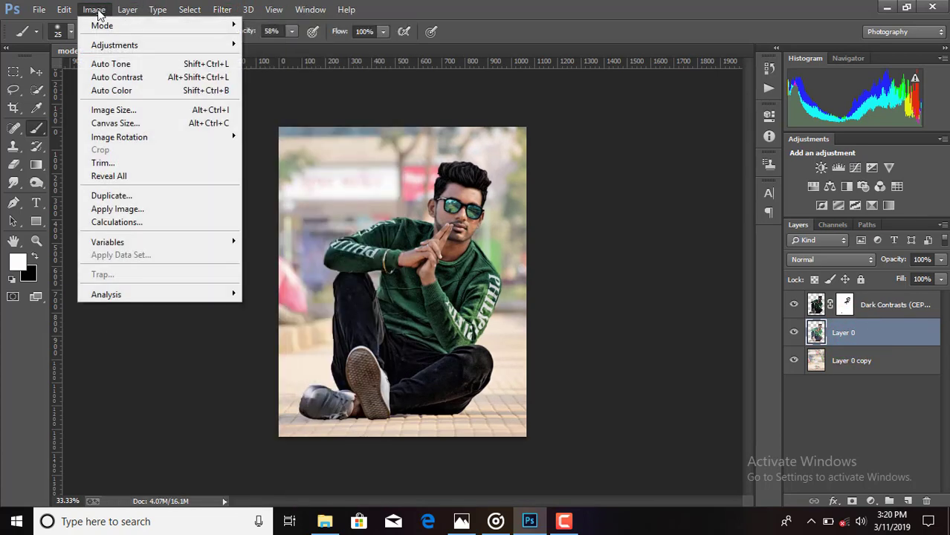
click(110, 44)
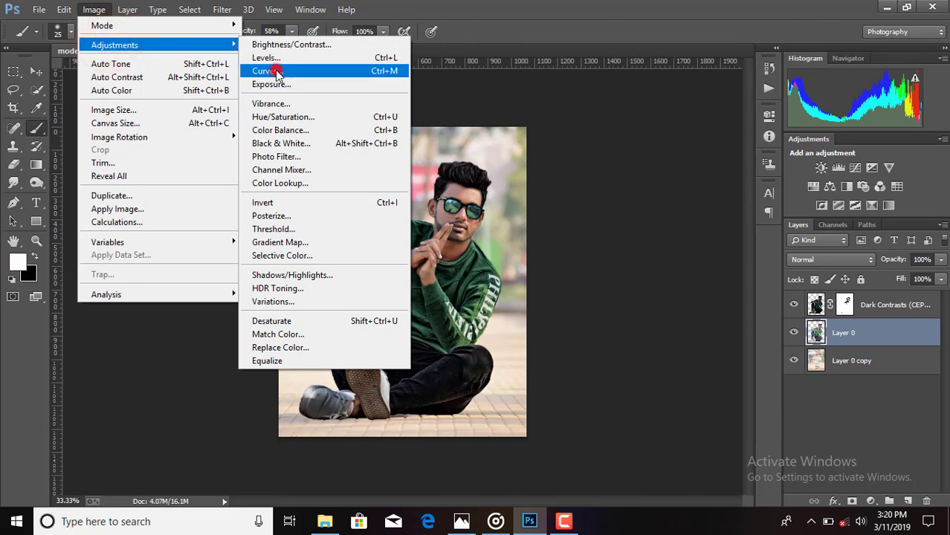
click(276, 70)
drag(787, 259, 774, 251)
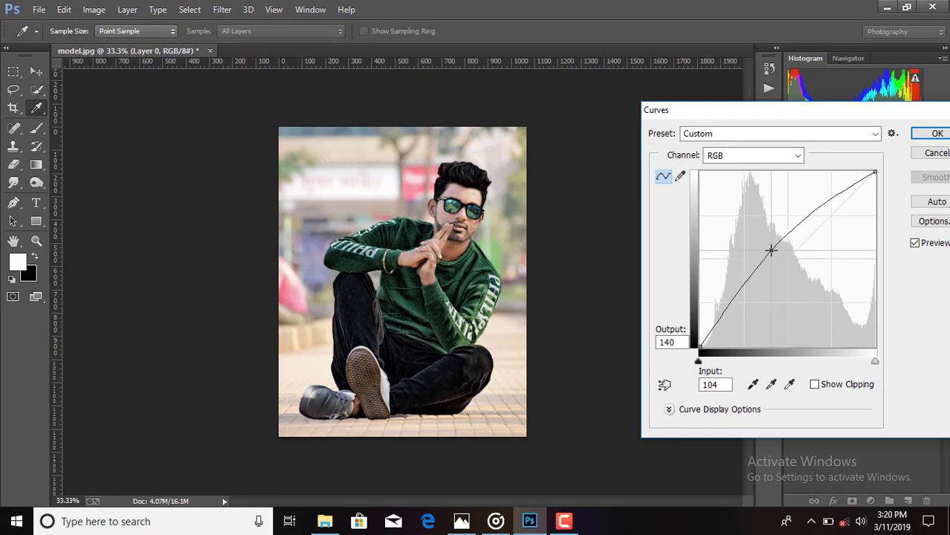
click(921, 135)
On the Dark Contrasts mask at 200% zoom, mask the effect off the wrist, hand and fingers
click(841, 308)
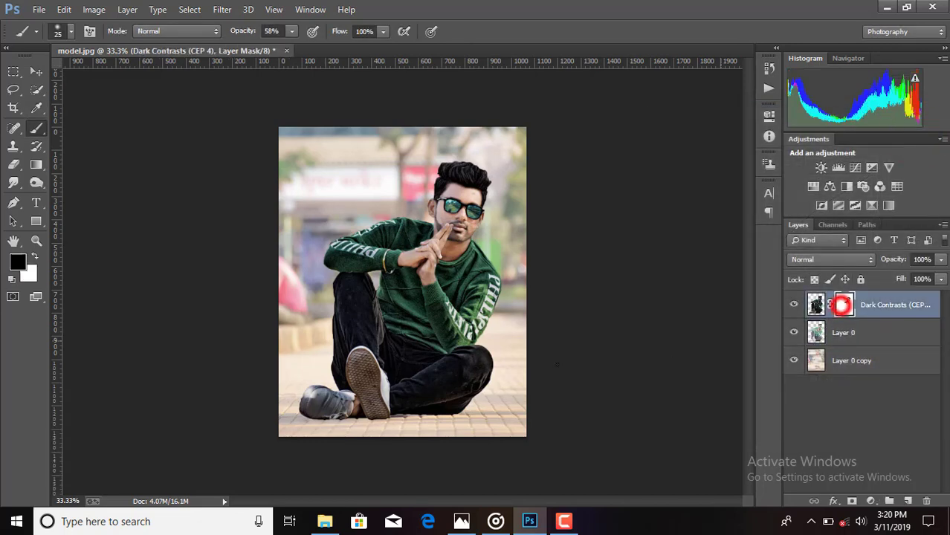
key(ctrl+plus)
key(ctrl+plus)
key(ctrl+plus)
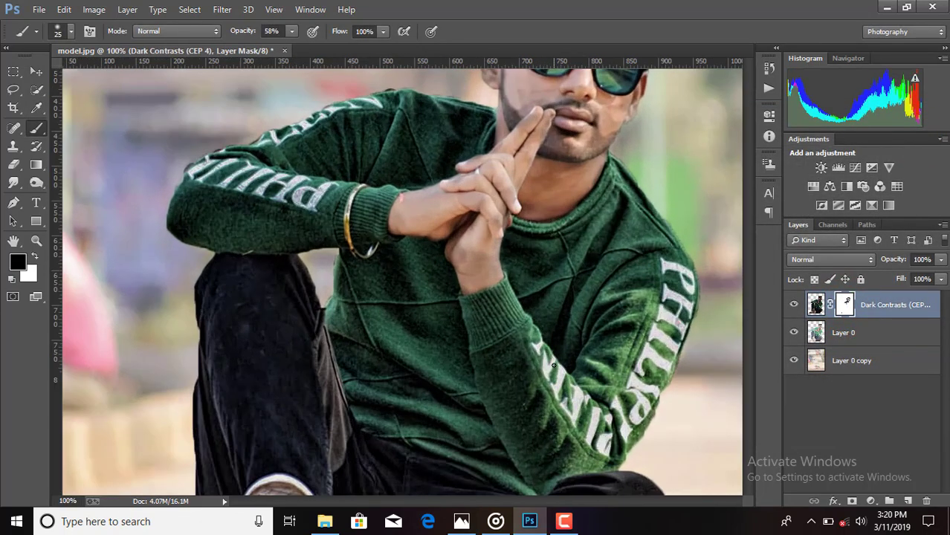
key(ctrl+plus)
mouse_move(535, 243)
mouse_down()
mouse_move(519, 212)
mouse_move(551, 280)
mouse_move(562, 268)
mouse_move(461, 174)
mouse_move(422, 115)
mouse_move(573, 214)
mouse_up()
scroll(560, 193, up, 2)
scroll(511, 192, up, 2)
mouse_move(510, 192)
mouse_down()
mouse_move(552, 149)
mouse_move(609, 169)
mouse_move(636, 197)
mouse_up()
Lighten the cheek and beard beside the fingers through the mask
scroll(636, 197, up, 2)
scroll(506, 483, right, 3)
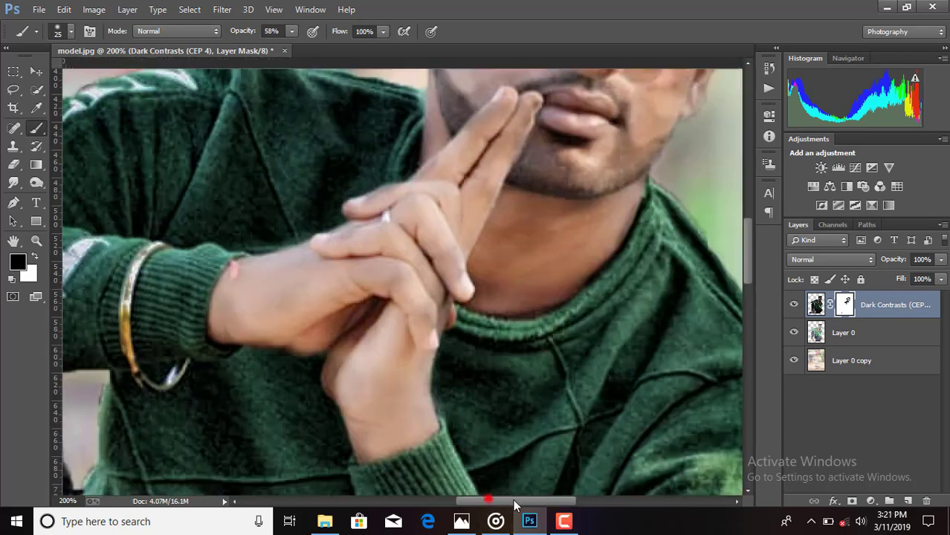
scroll(474, 195, up, 5)
mouse_move(475, 195)
mouse_down()
mouse_move(428, 223)
mouse_move(414, 250)
mouse_up()
mouse_move(413, 208)
mouse_down()
mouse_move(552, 246)
mouse_move(581, 267)
mouse_up()
scroll(581, 268, up, 3)
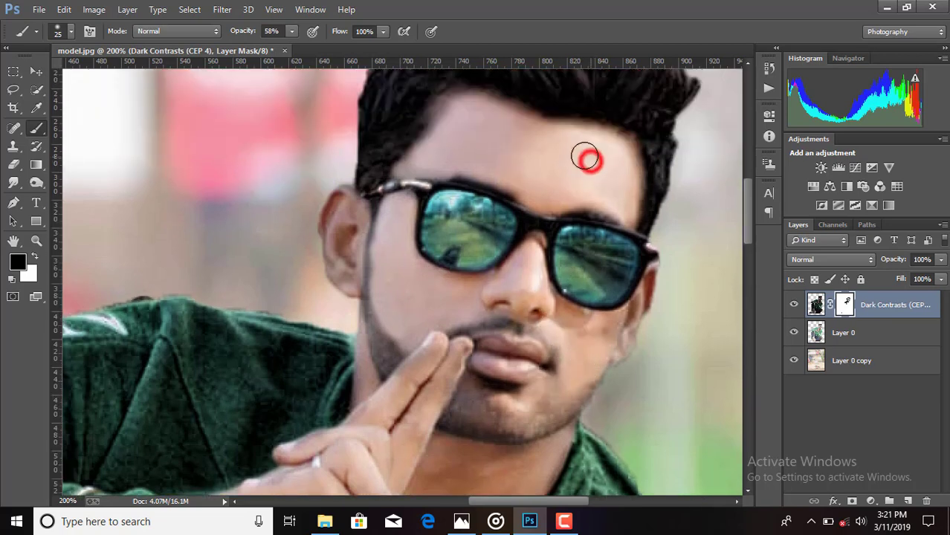
At 46% brush opacity, lighten the cheeks, chin, neck, under-chin and temple
drag(279, 44, 282, 48)
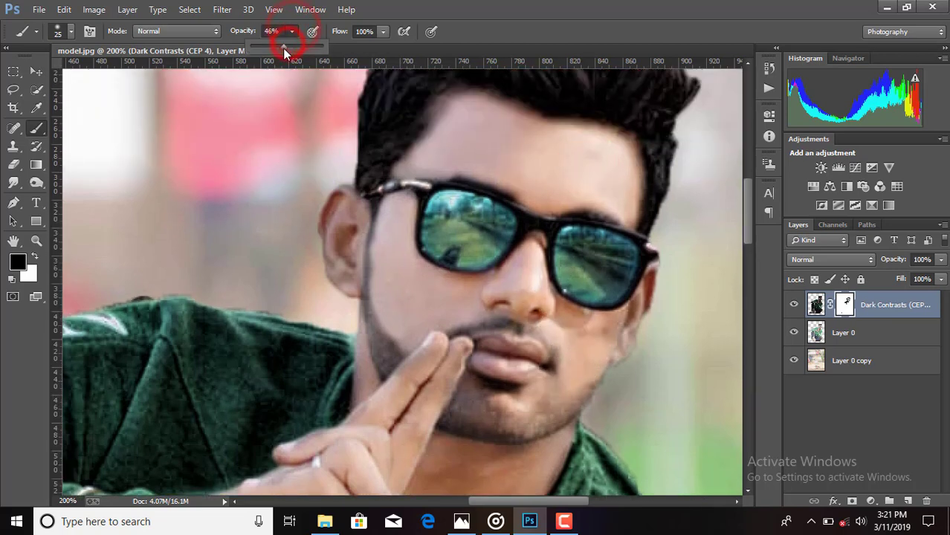
mouse_move(378, 288)
mouse_down()
mouse_move(384, 341)
mouse_move(371, 256)
mouse_move(466, 336)
mouse_move(490, 375)
mouse_move(492, 415)
mouse_move(568, 404)
mouse_move(553, 340)
mouse_up()
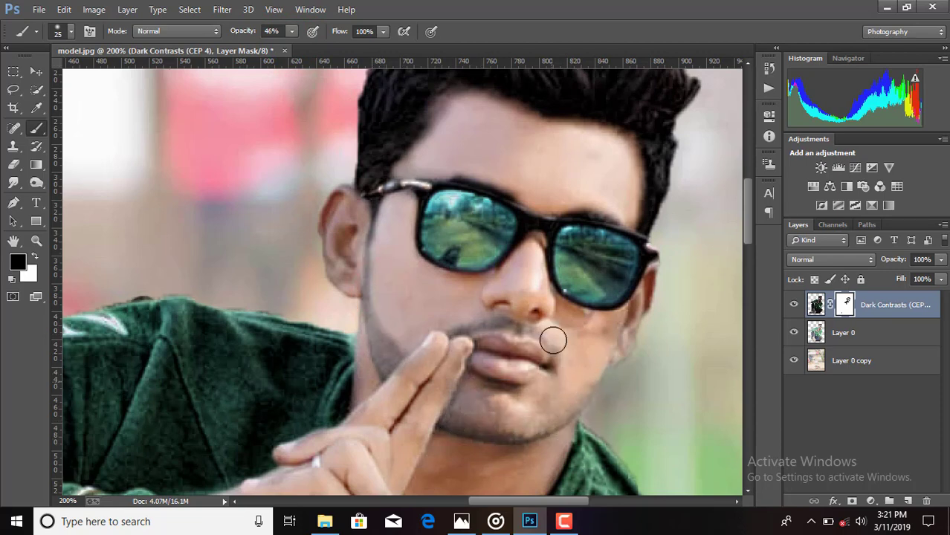
scroll(529, 361, down, 3)
click(366, 313)
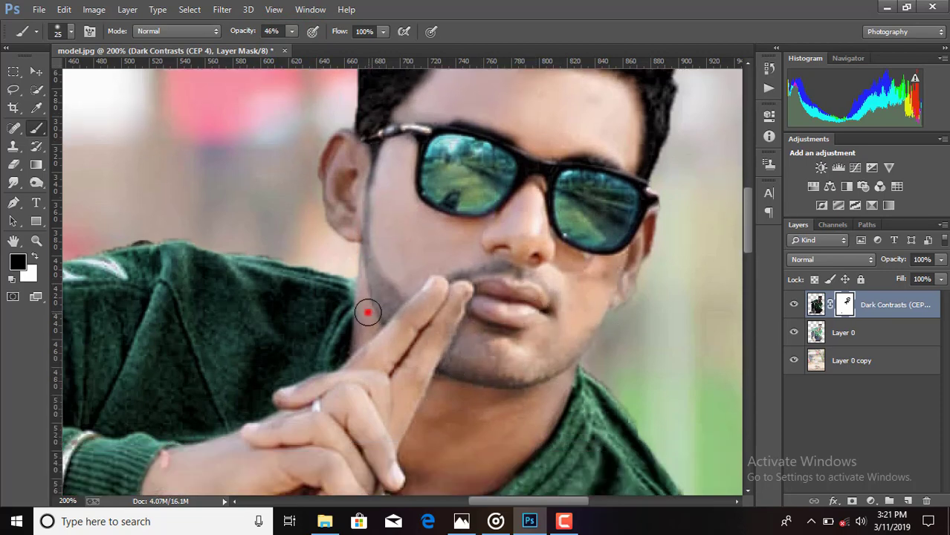
scroll(446, 356, down, 2)
click(498, 383)
click(432, 405)
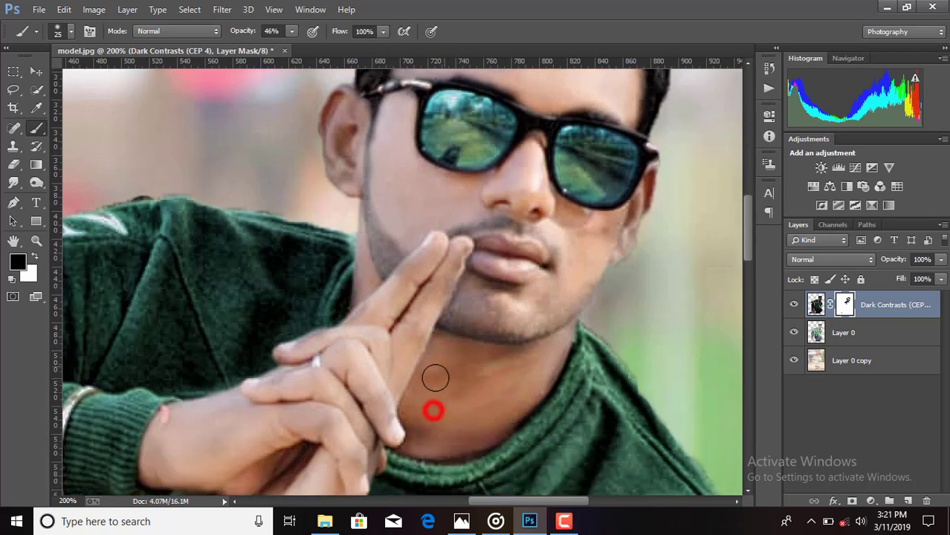
drag(595, 243, 634, 218)
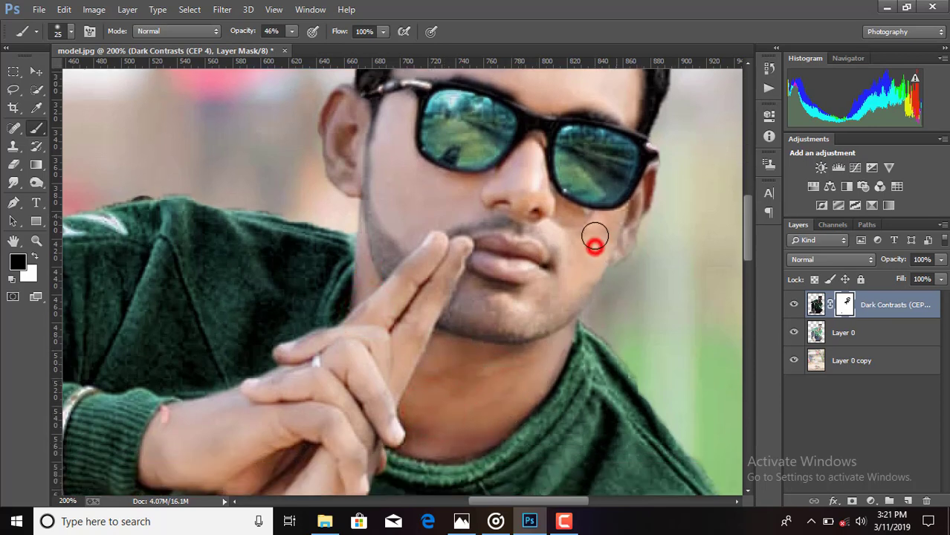
scroll(631, 252, up, 3)
scroll(520, 223, up, 2)
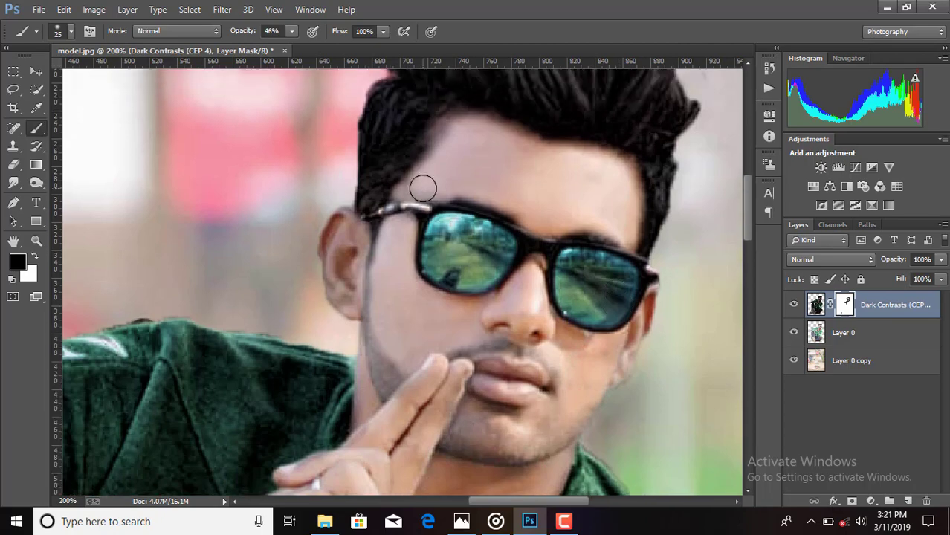
click(399, 195)
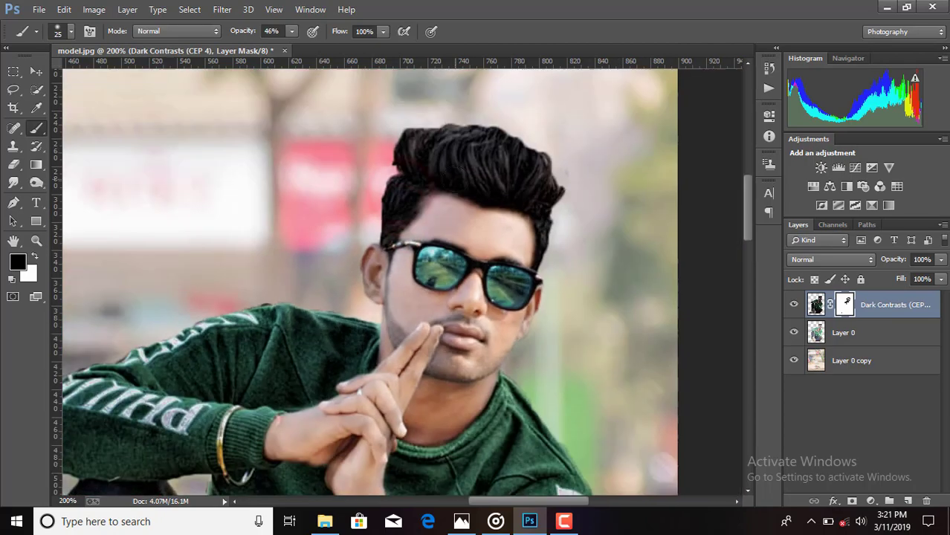
Mask the effect off the wrist, hand skin and lower hand's fingers
scroll(452, 176, down, 3)
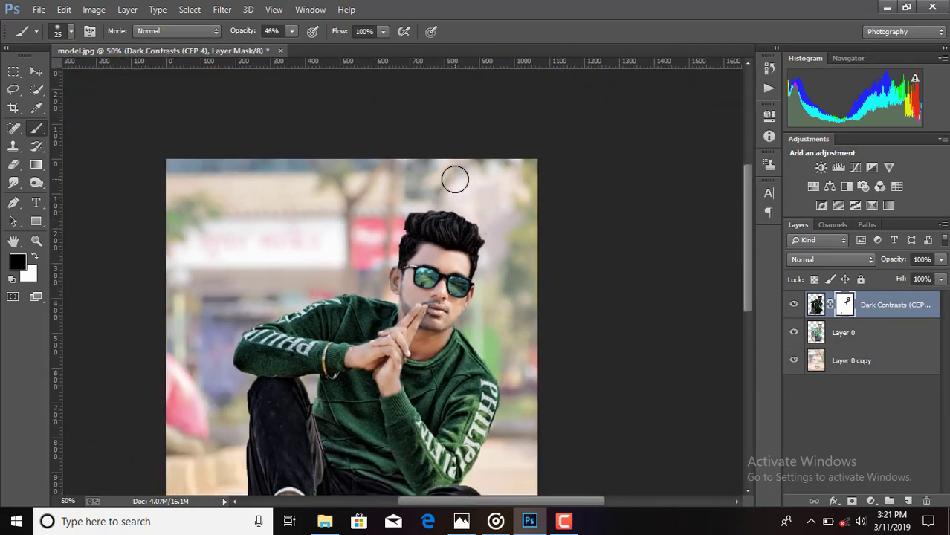
scroll(422, 231, up, 3)
scroll(422, 230, up, 2)
scroll(422, 230, up, 2)
scroll(299, 351, down, 5)
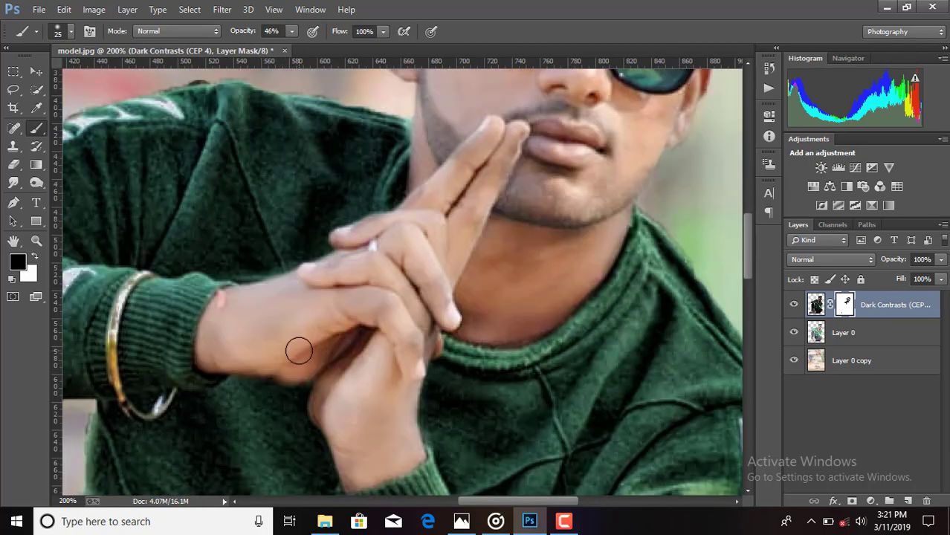
mouse_move(230, 334)
mouse_down()
mouse_move(299, 299)
mouse_move(393, 320)
mouse_up()
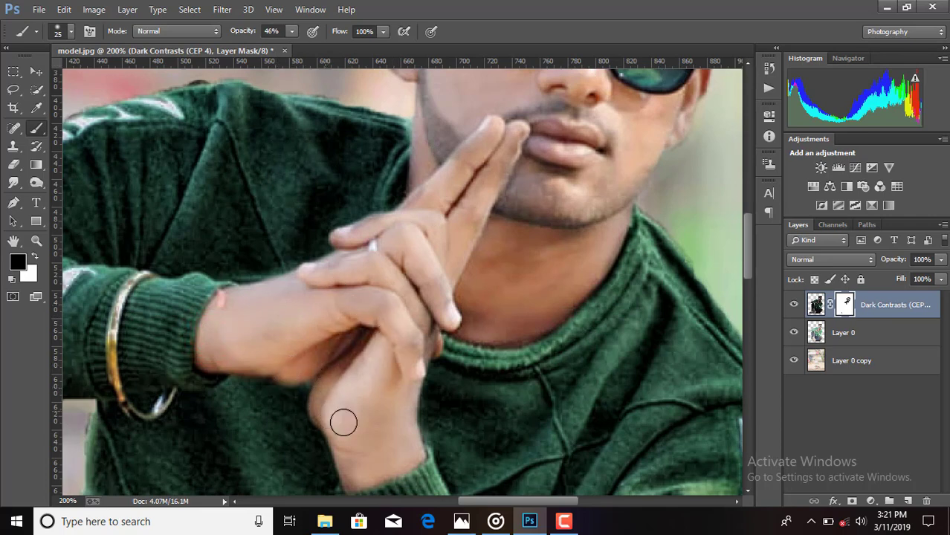
drag(407, 388, 440, 282)
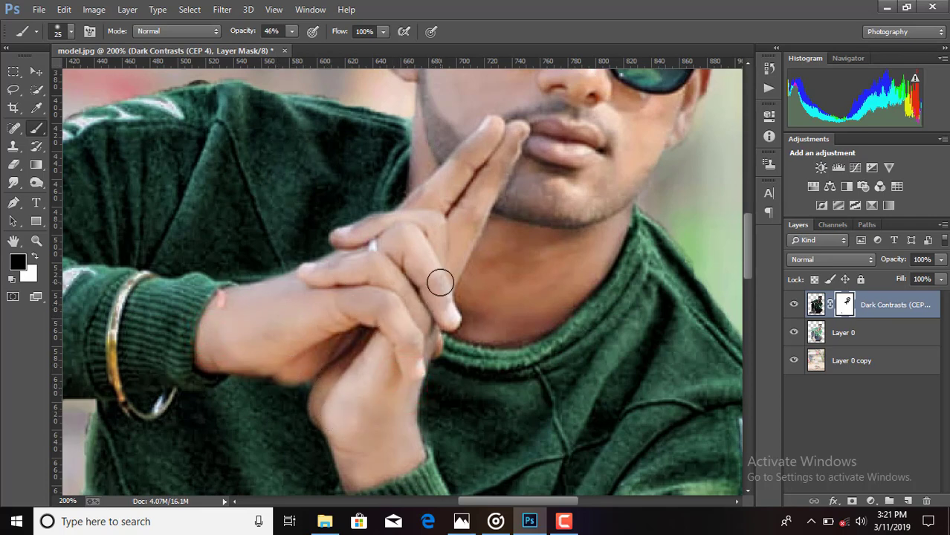
scroll(440, 282, down, 3)
scroll(434, 279, down, 2)
scroll(431, 277, up, 1)
scroll(428, 277, down, 1)
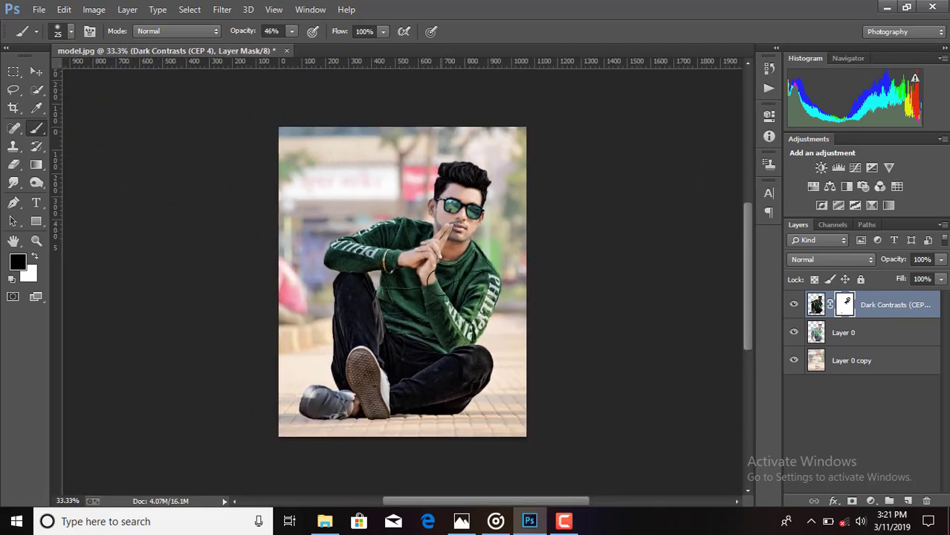
Merge the Dark Contrasts layer with Layer 0 into one layer, then select Layer 0 copy
click(850, 364)
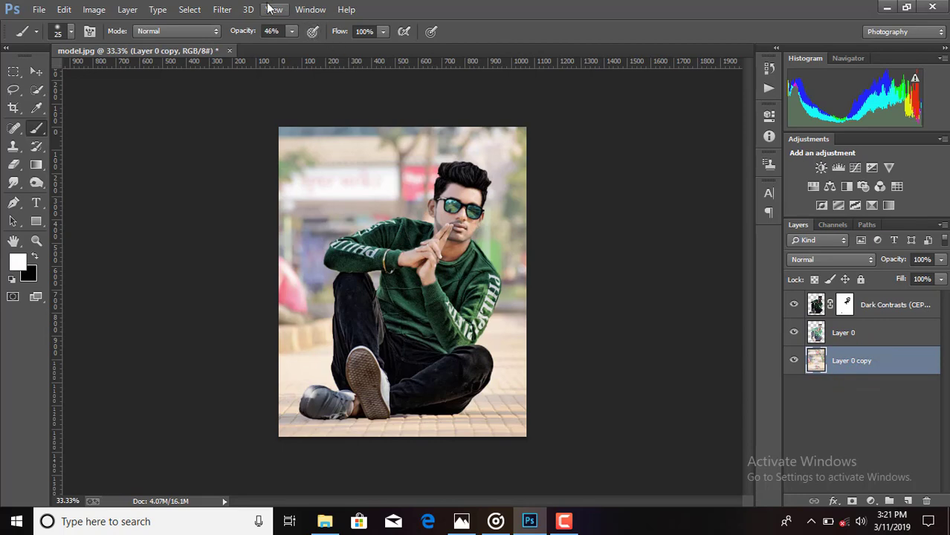
click(222, 9)
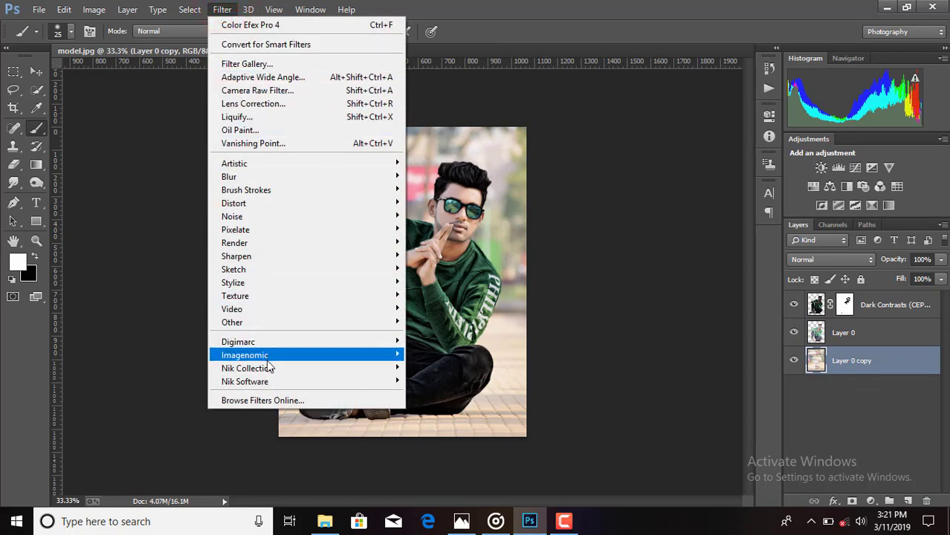
mouse_move(248, 368)
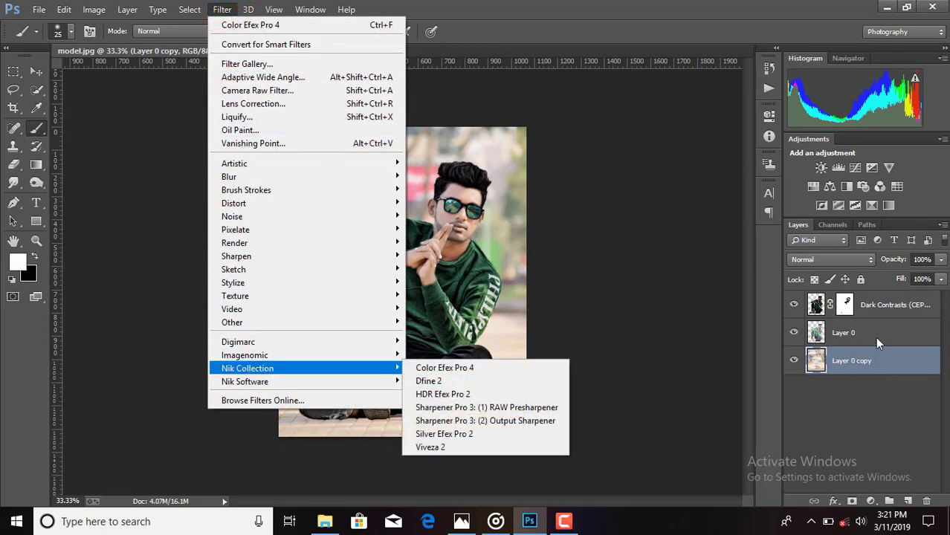
click(872, 334)
shift+click(875, 312)
right_click(877, 311)
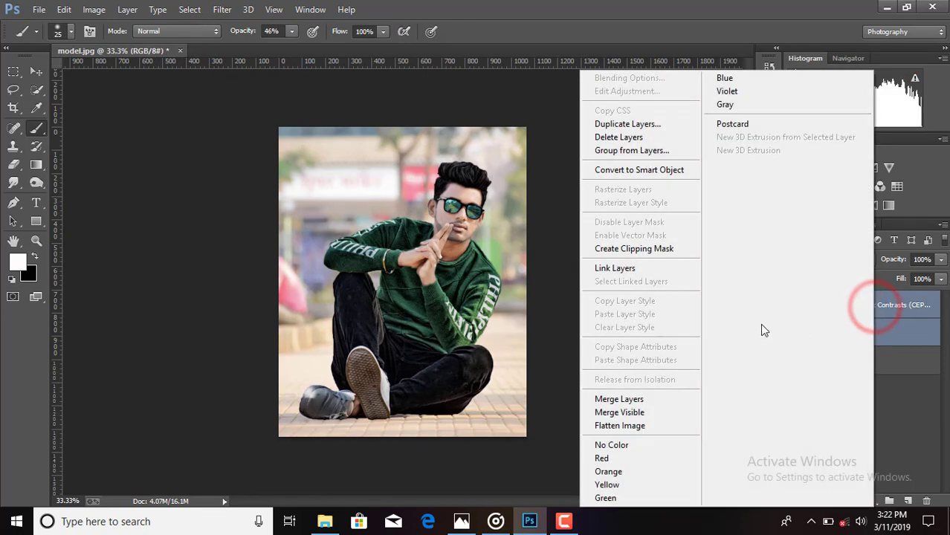
click(633, 401)
click(833, 332)
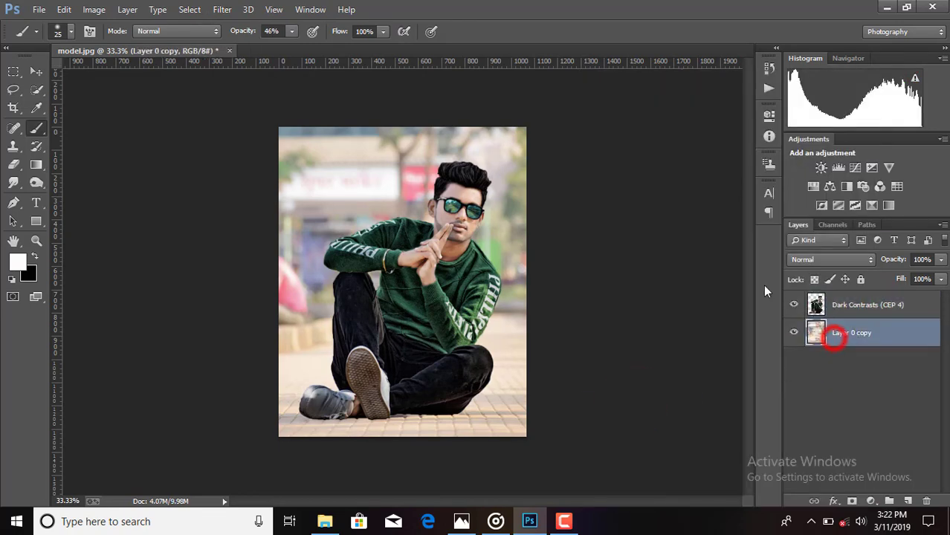
click(223, 9)
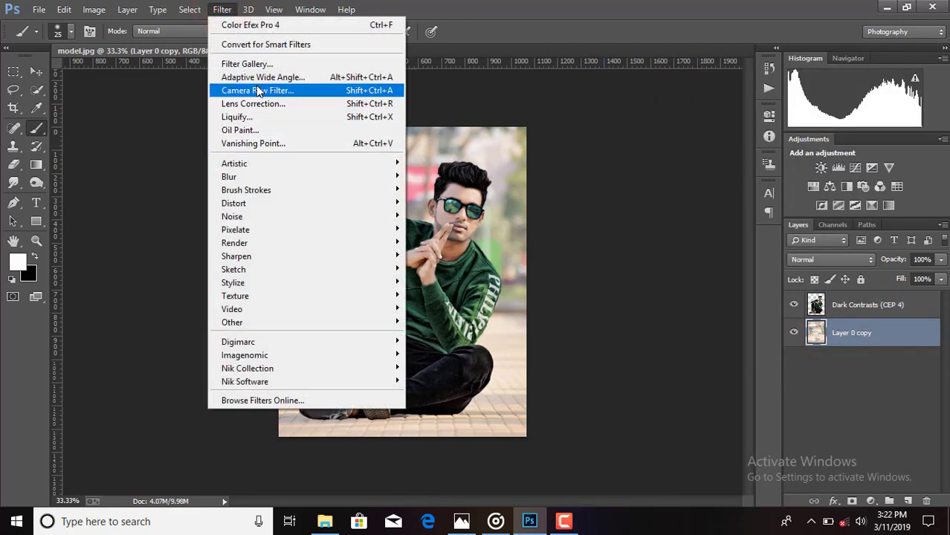
mouse_move(248, 368)
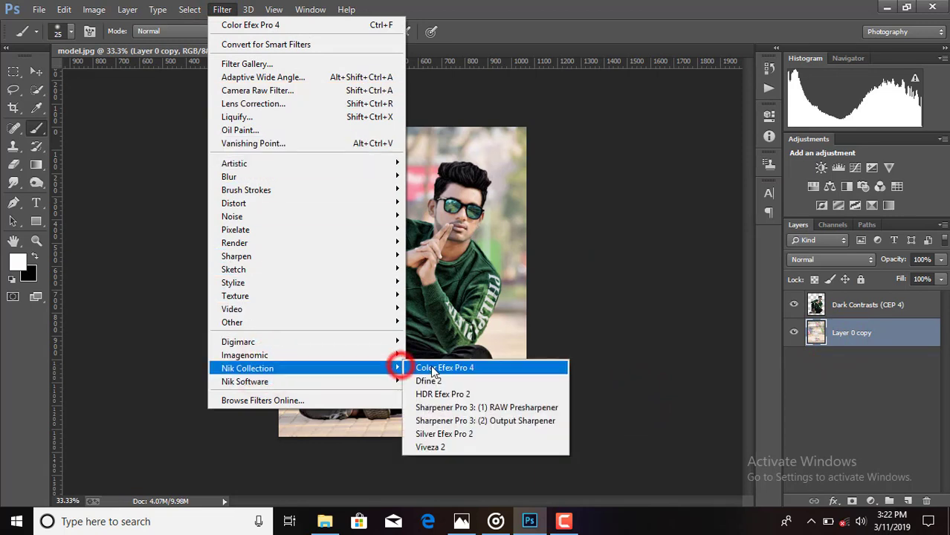
Apply Color Efex Pro 4 Dark Contrasts to Layer 0 copy at -56% brightness and -10% saturation
click(431, 368)
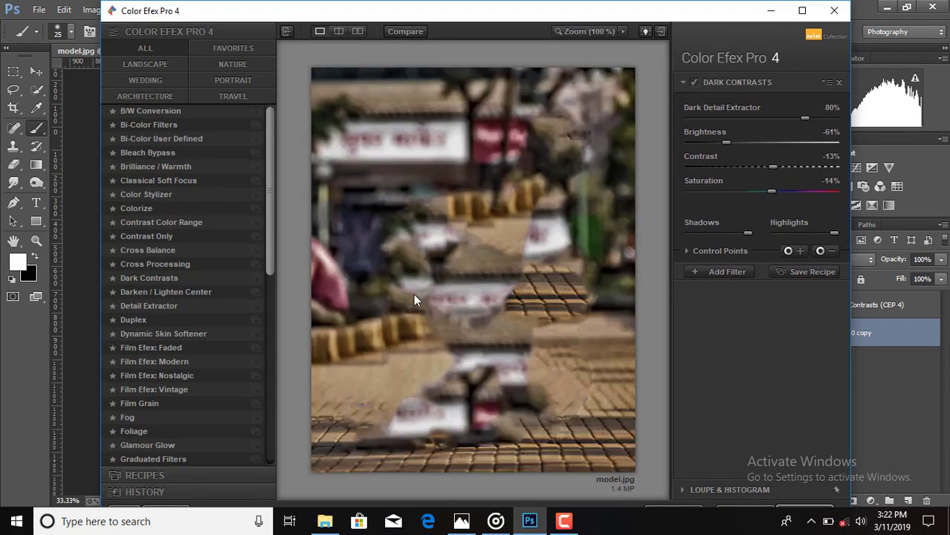
click(148, 279)
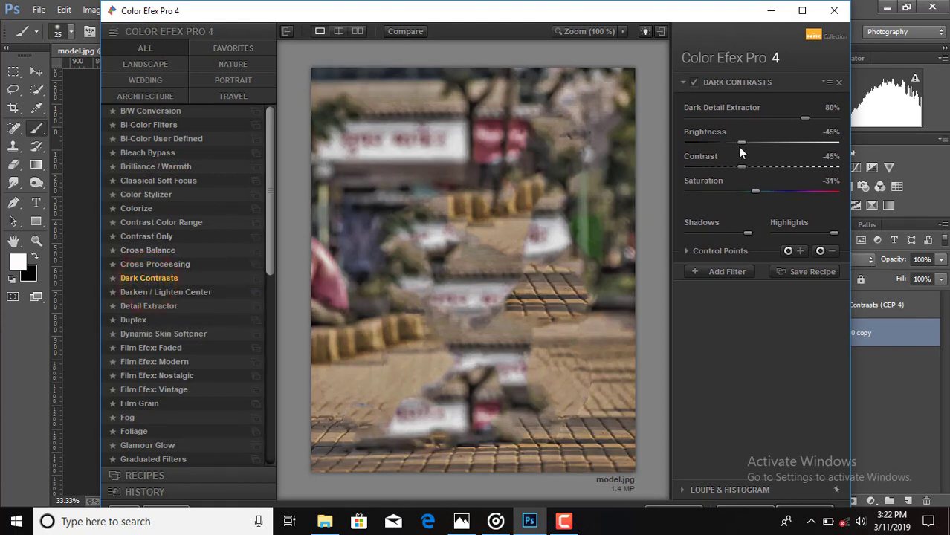
drag(754, 142, 731, 144)
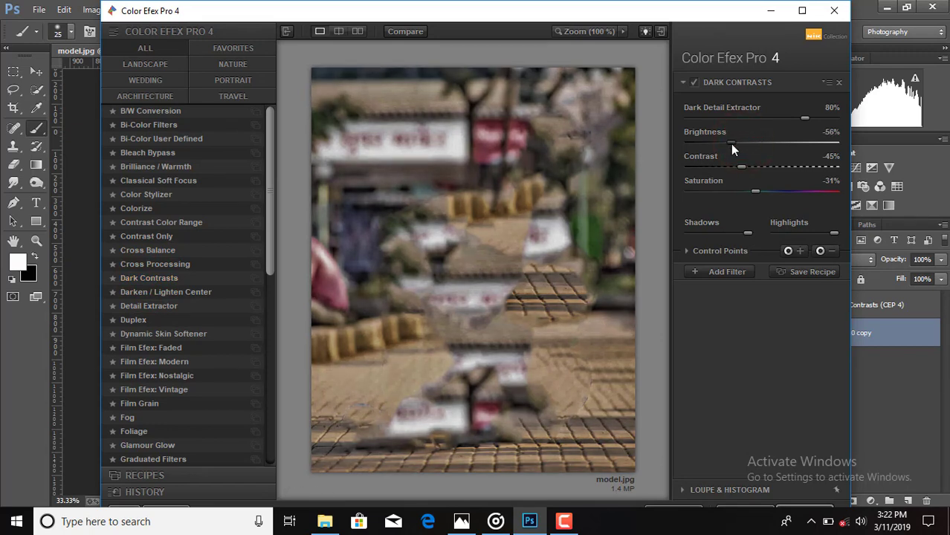
drag(766, 194, 778, 193)
click(793, 510)
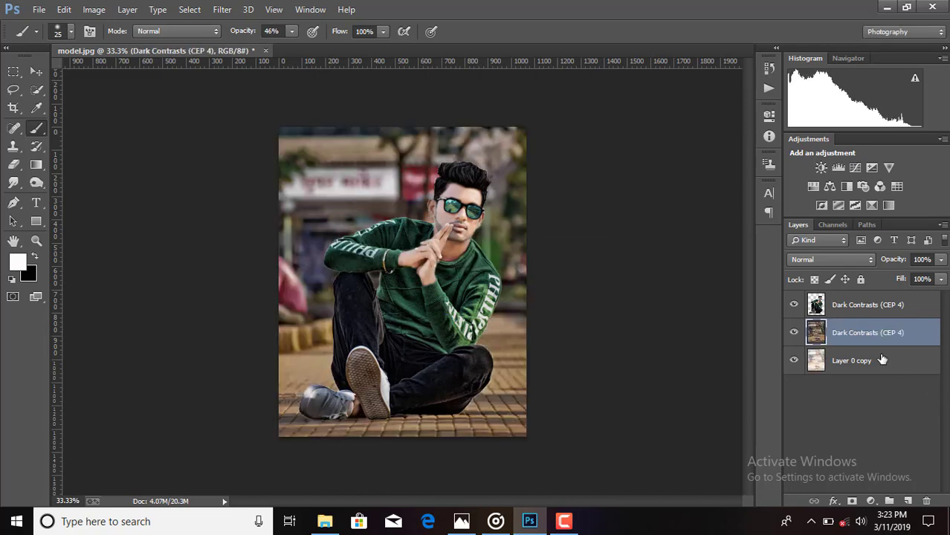
Add a Tilt-Shift blur with the focus band near the feet and Blur at 31 px
click(220, 9)
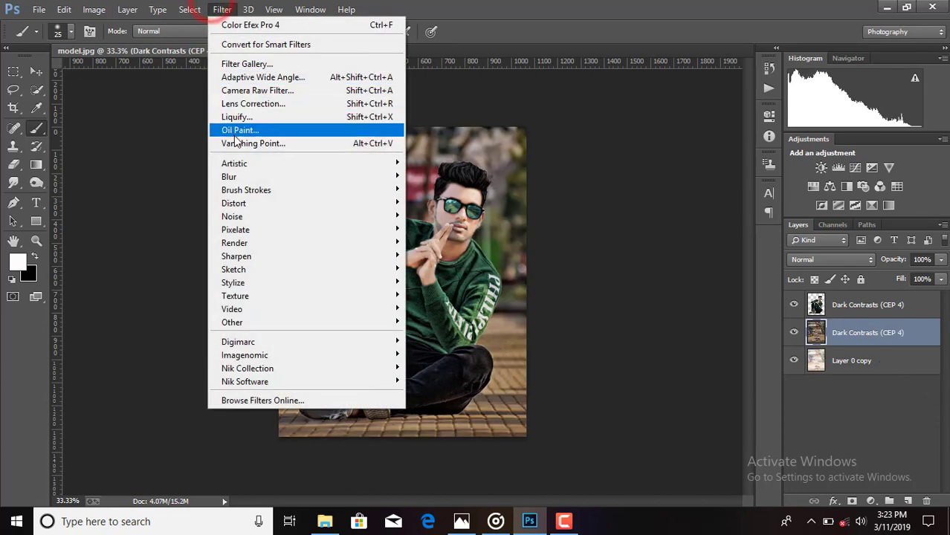
click(269, 177)
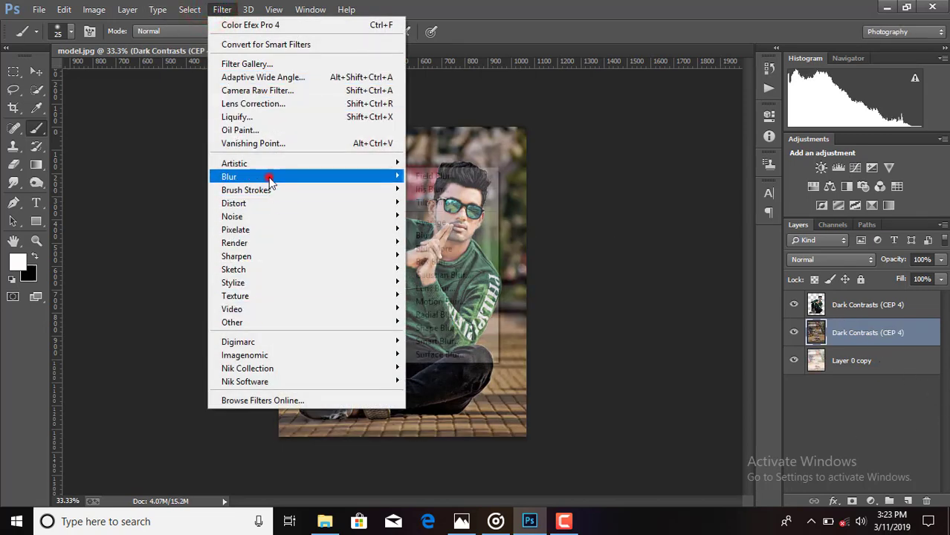
click(369, 184)
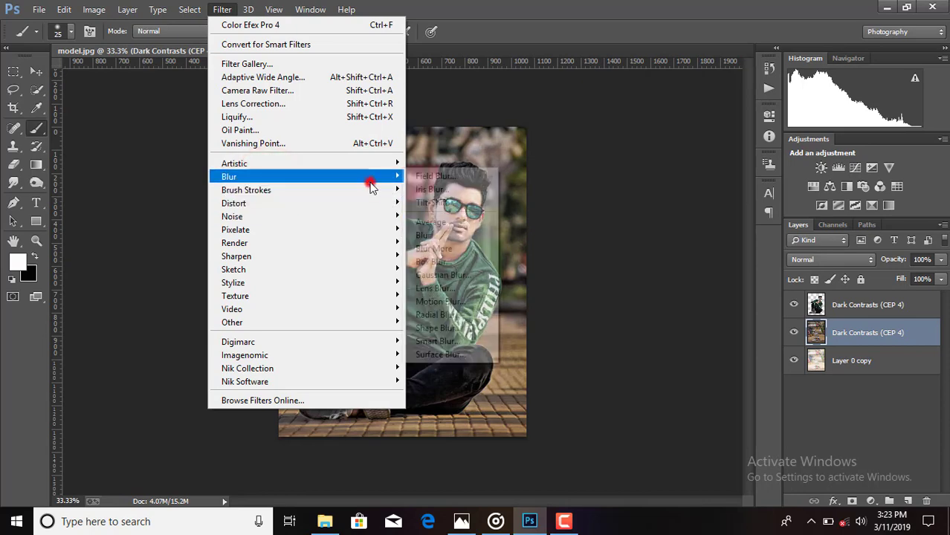
click(438, 203)
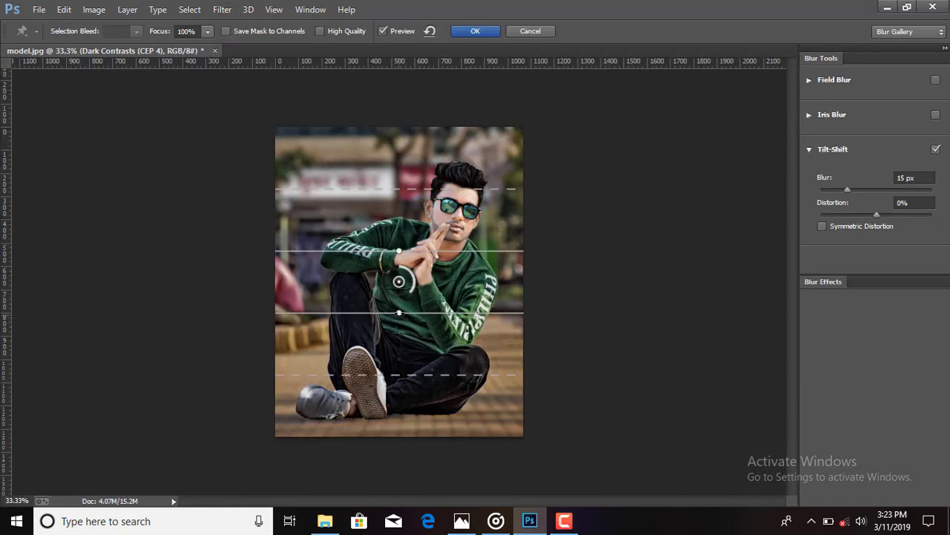
drag(433, 291, 440, 423)
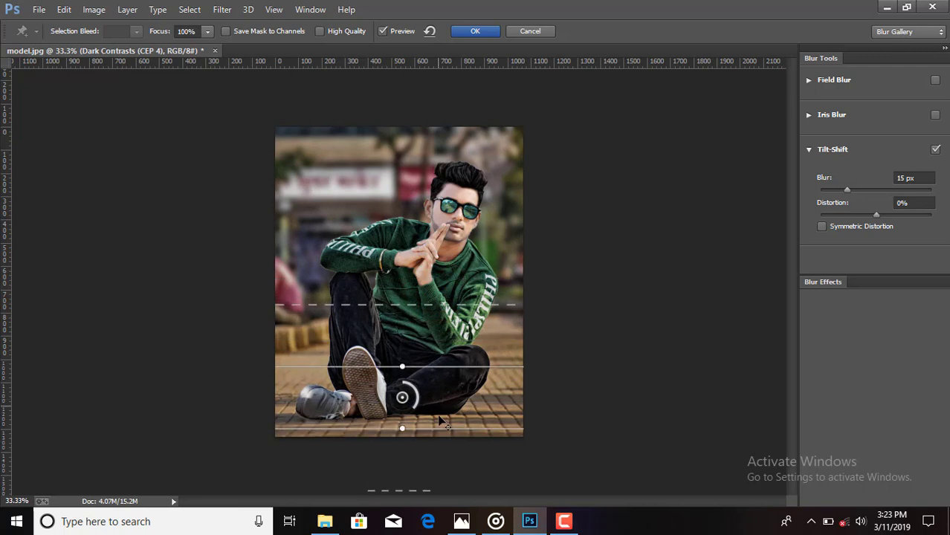
drag(440, 423, 442, 422)
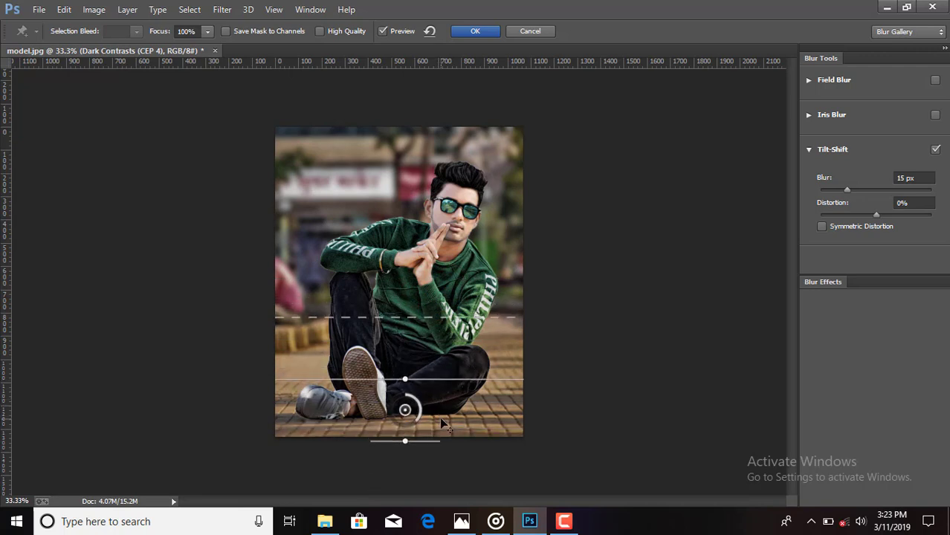
drag(848, 191, 861, 190)
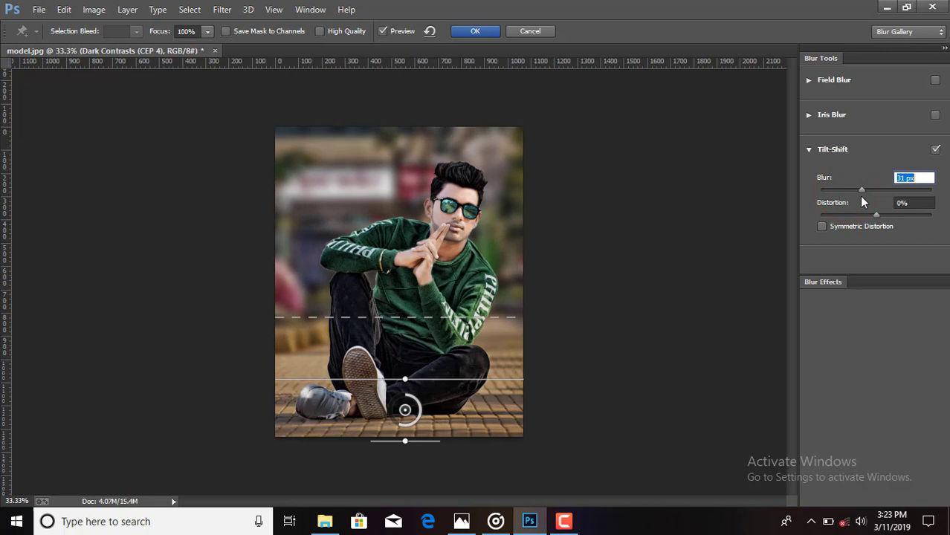
Set Light Bokeh 34%, Bokeh Color 44%, Light Range 148–244 and Blur 50 px, then apply
click(822, 282)
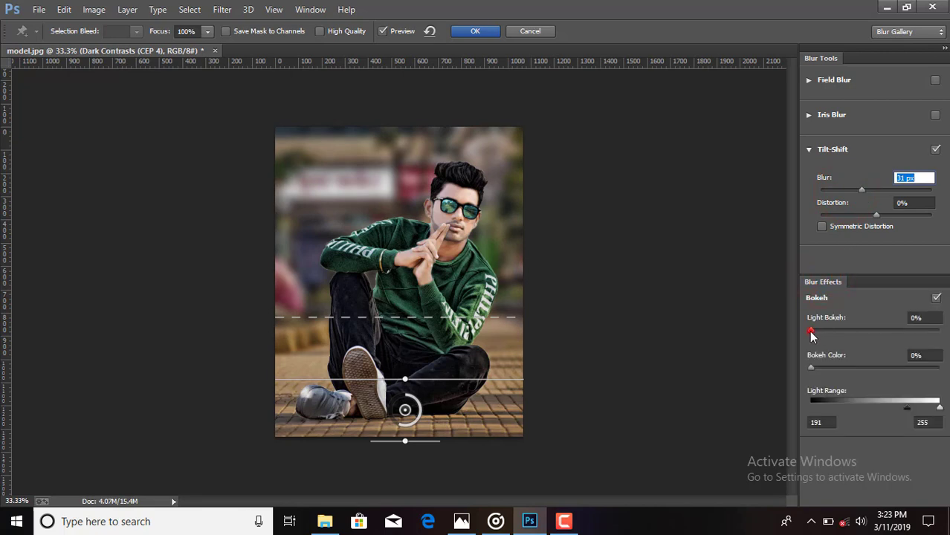
drag(811, 332, 836, 332)
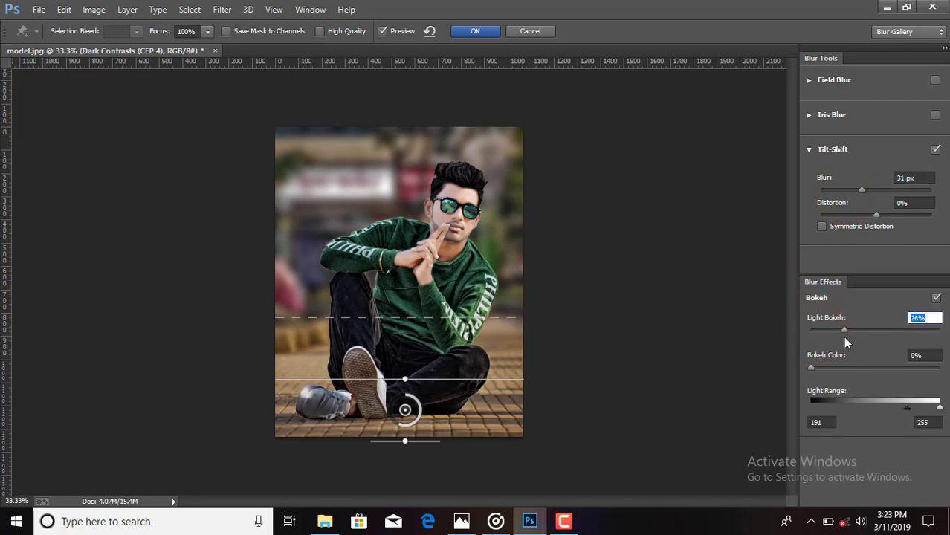
drag(810, 368, 882, 368)
drag(906, 408, 869, 414)
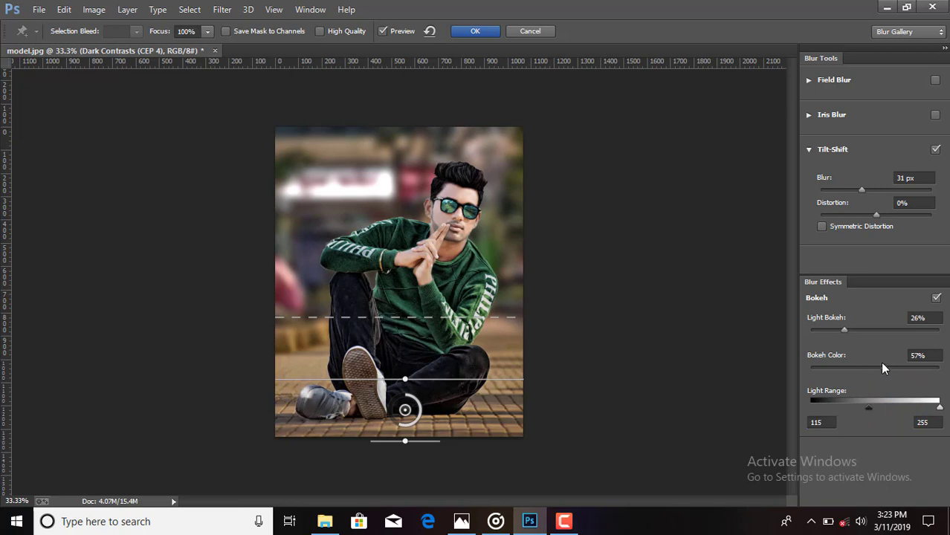
drag(862, 369, 886, 368)
mouse_move(921, 408)
mouse_down()
mouse_move(882, 406)
mouse_move(936, 407)
mouse_up()
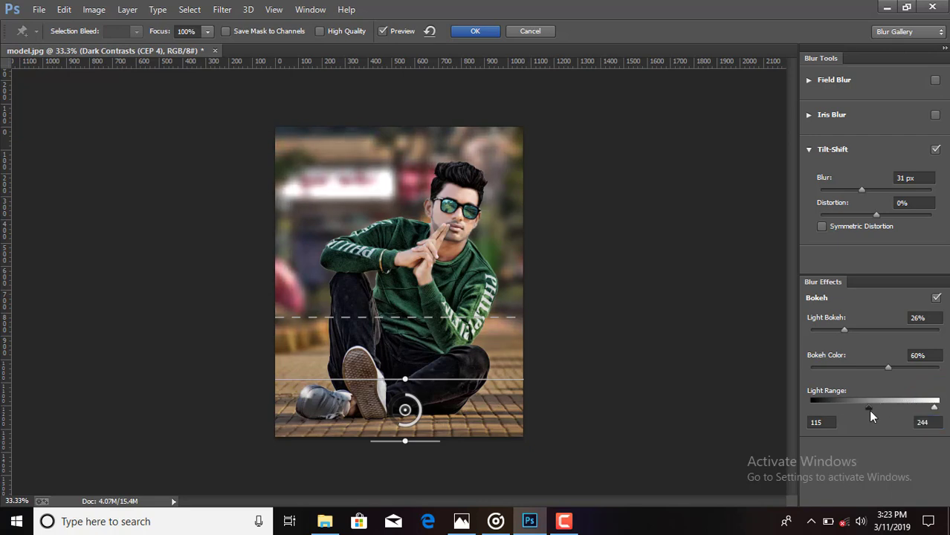
drag(868, 409, 884, 408)
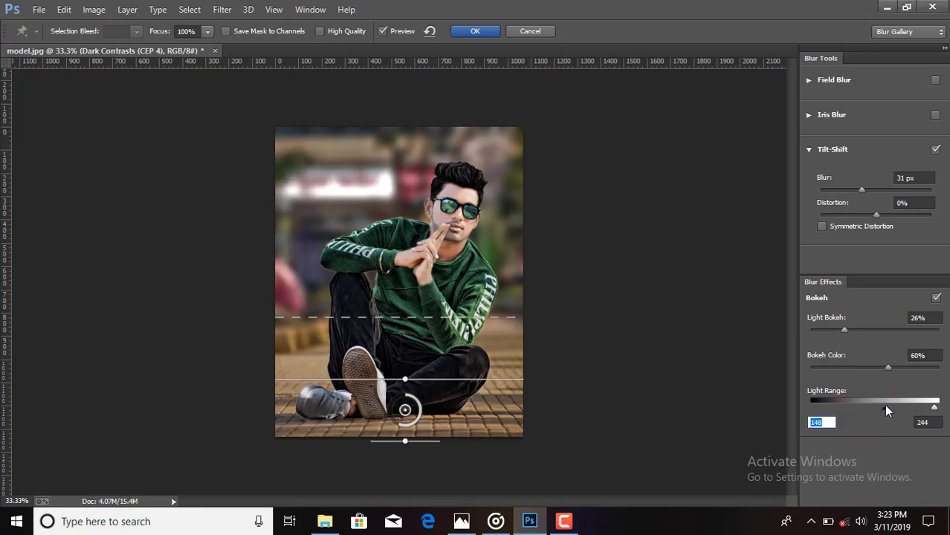
drag(904, 370, 866, 364)
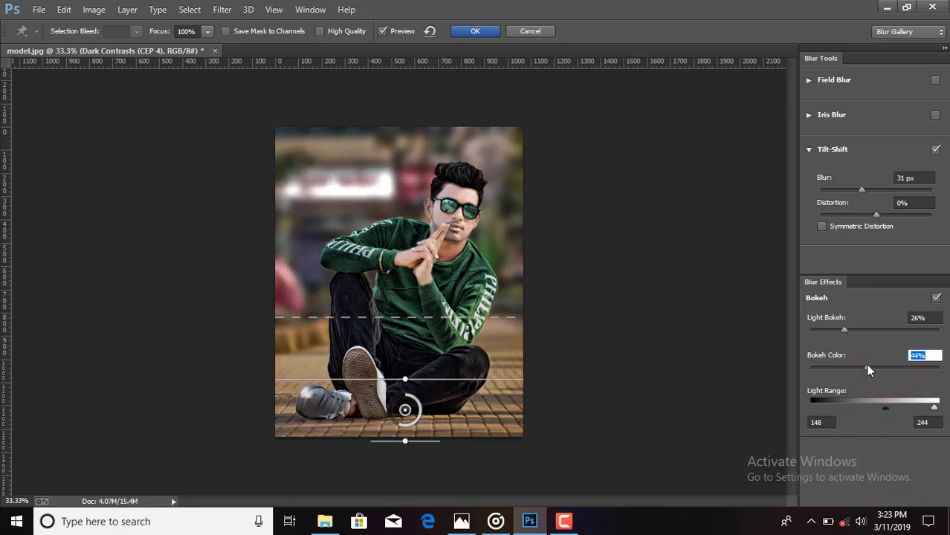
mouse_move(844, 328)
mouse_down()
mouse_move(904, 335)
mouse_move(860, 338)
mouse_up()
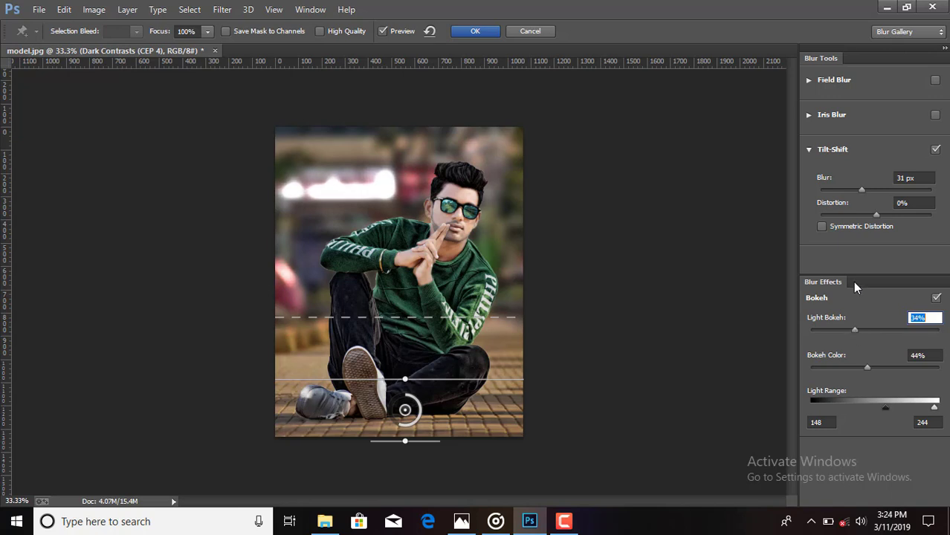
mouse_move(856, 187)
mouse_down()
mouse_move(877, 193)
mouse_move(867, 190)
mouse_up()
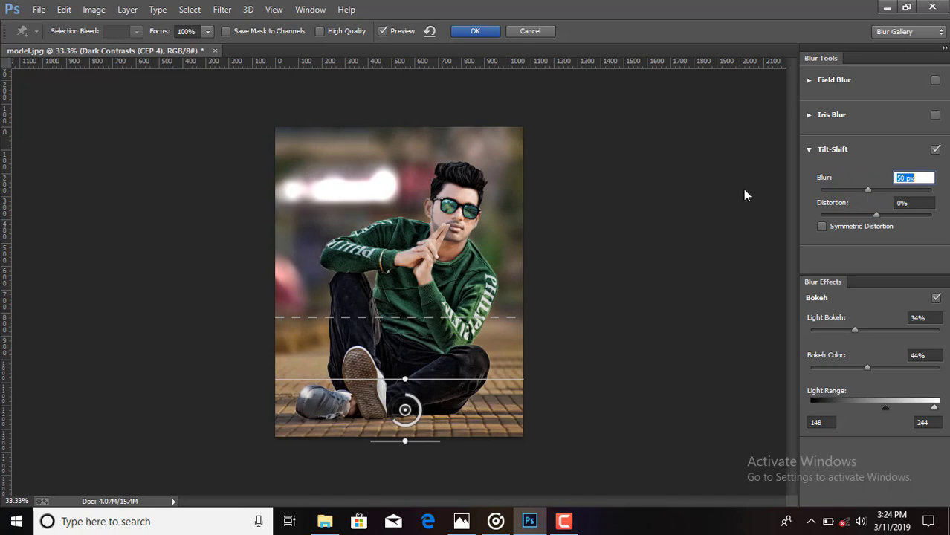
click(469, 32)
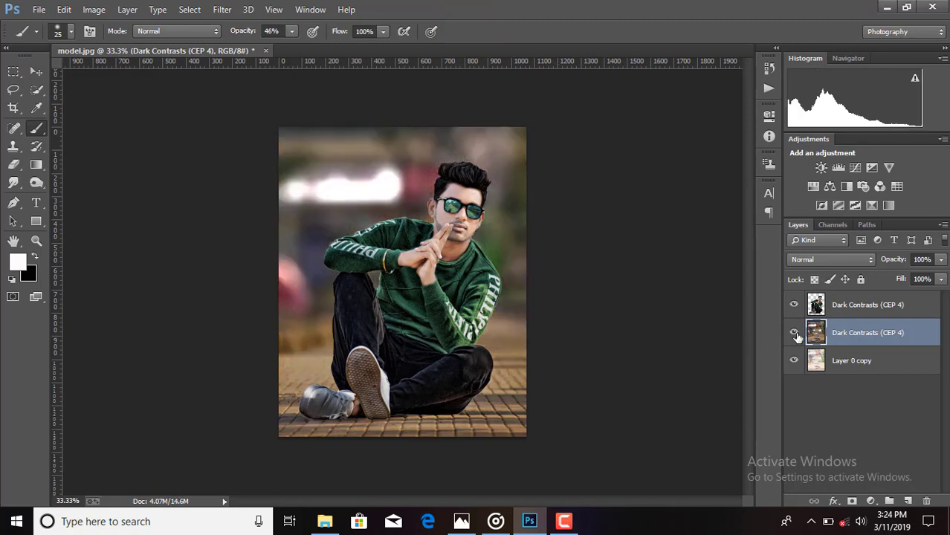
Duplicate the top Dark Contrasts (CEP 4) layer, with the Smudge tool selected
click(855, 305)
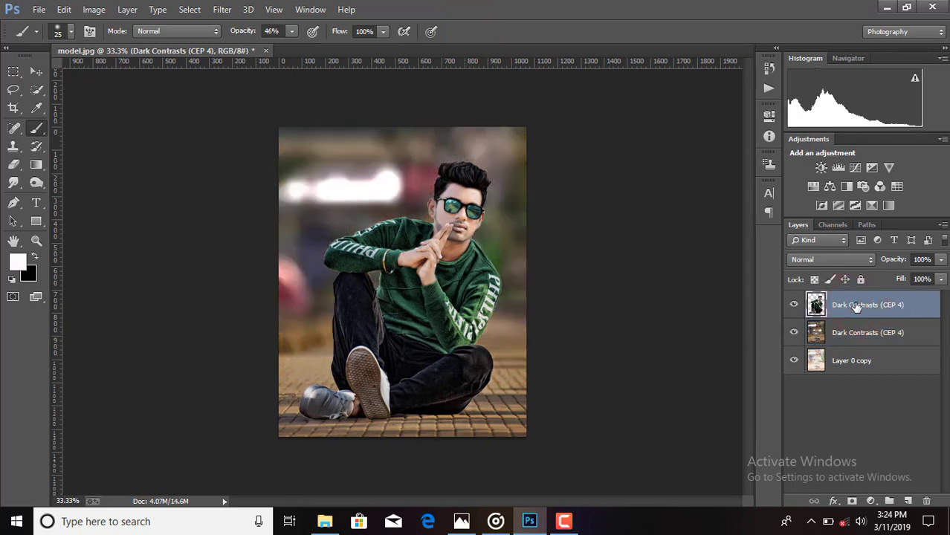
click(564, 521)
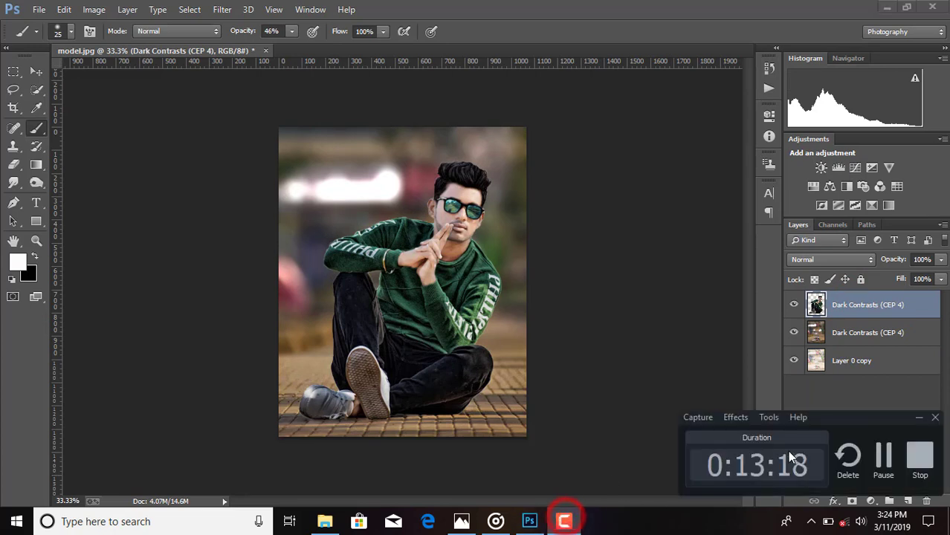
click(884, 455)
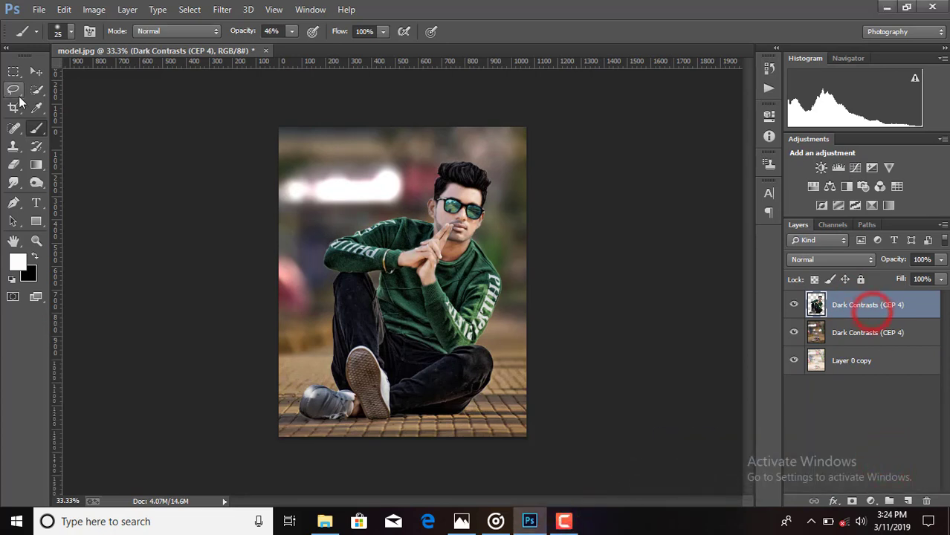
click(14, 183)
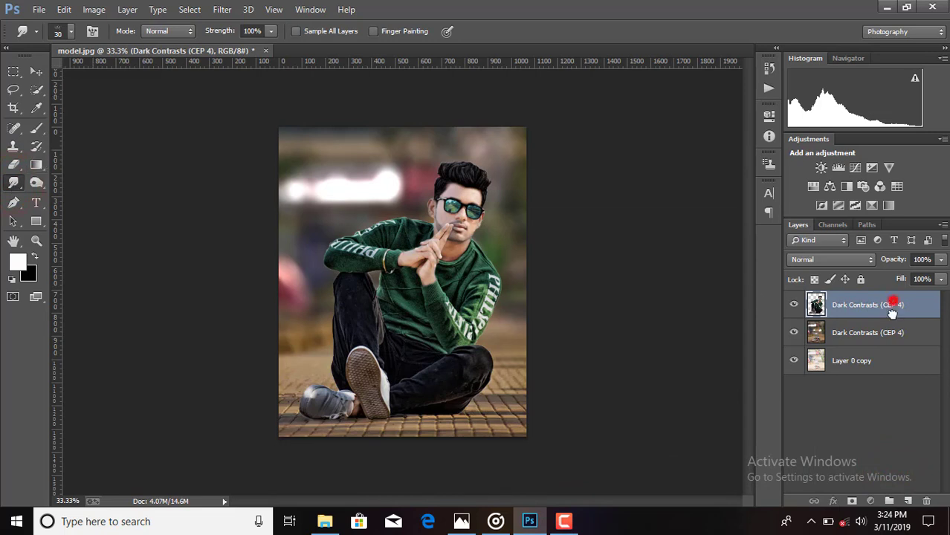
drag(892, 312, 907, 501)
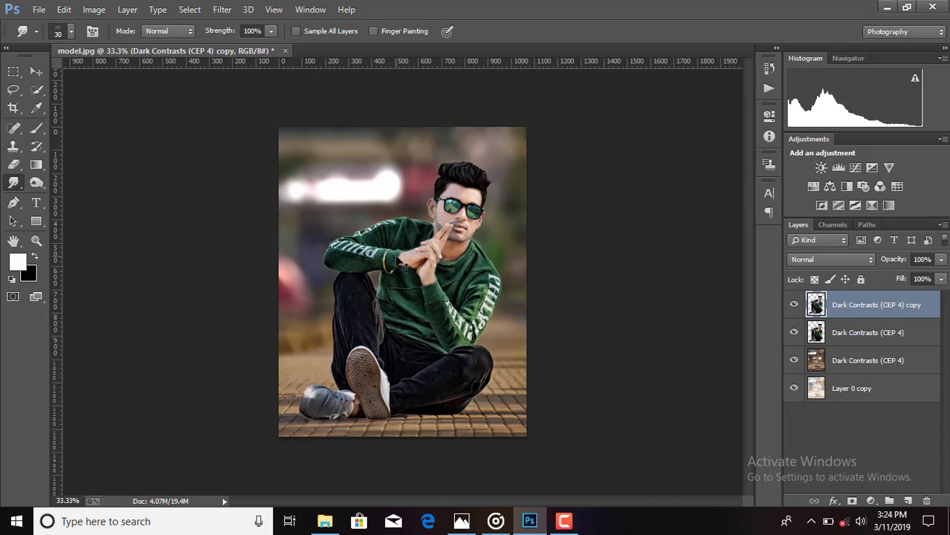
Smudge the top-left and right edges of the hair upward
scroll(405, 266, up, 3)
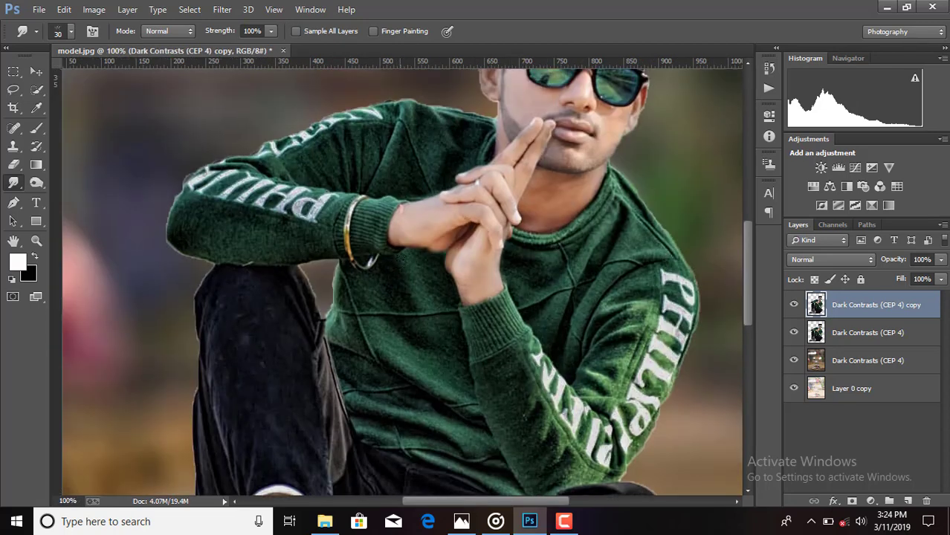
scroll(547, 272, up, 6)
scroll(547, 272, down, 2)
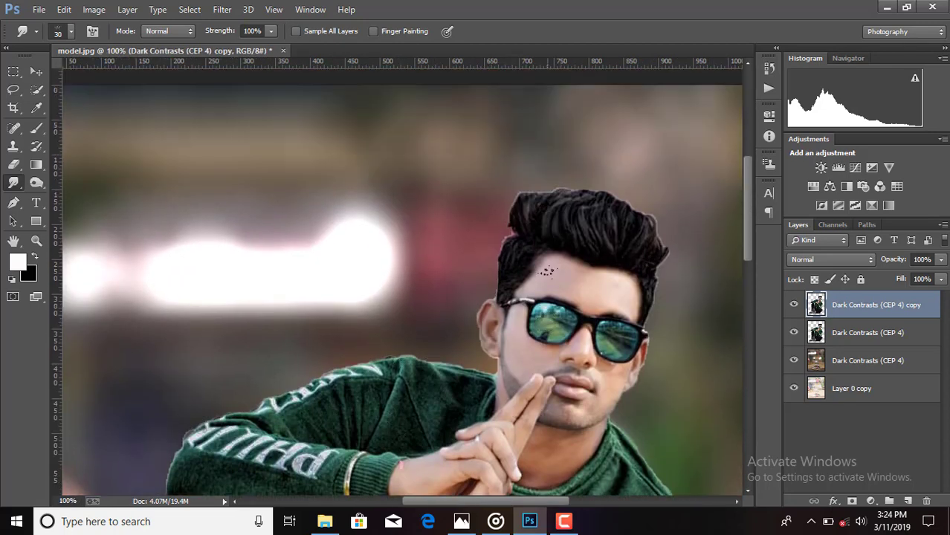
click(526, 230)
click(522, 231)
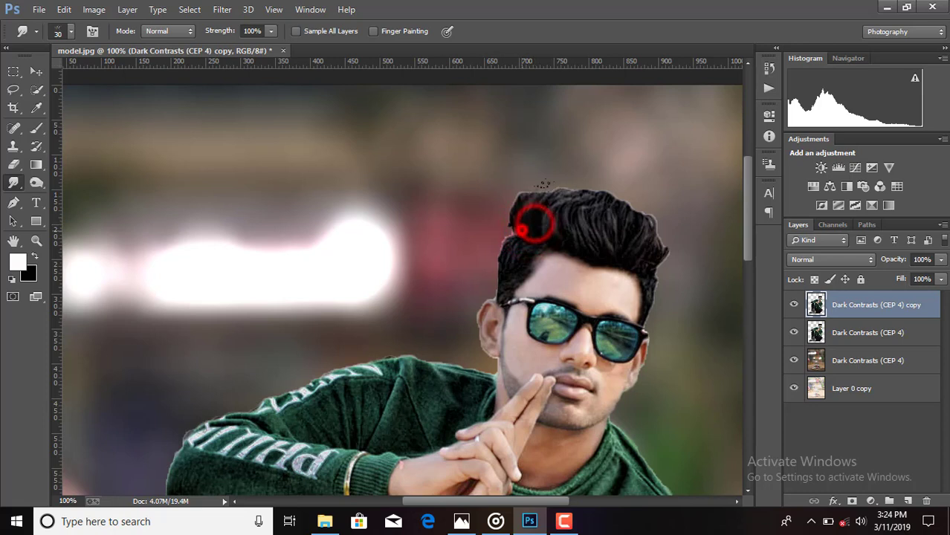
drag(522, 231, 525, 210)
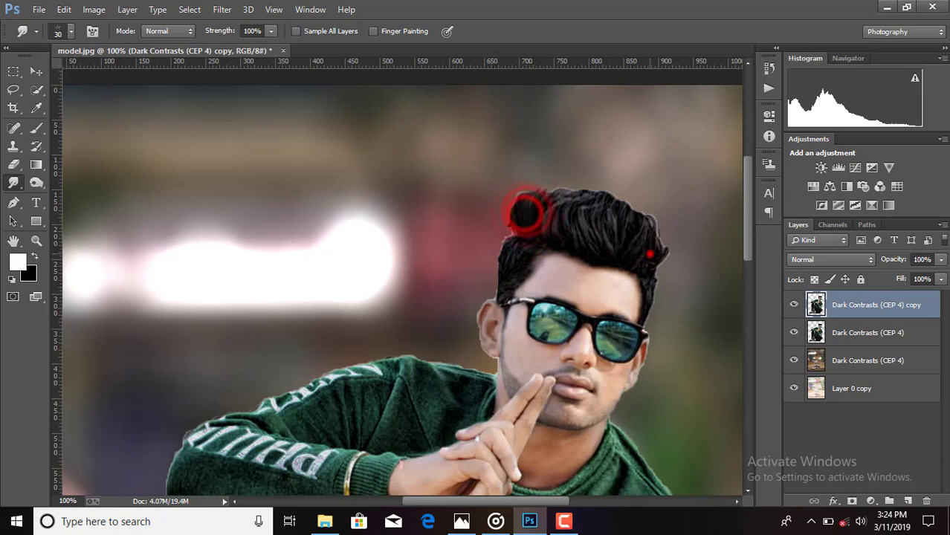
mouse_move(650, 255)
mouse_down()
mouse_move(650, 239)
mouse_move(628, 233)
mouse_up()
mouse_move(569, 223)
mouse_down()
mouse_move(538, 199)
mouse_move(585, 178)
mouse_up()
drag(565, 220, 598, 178)
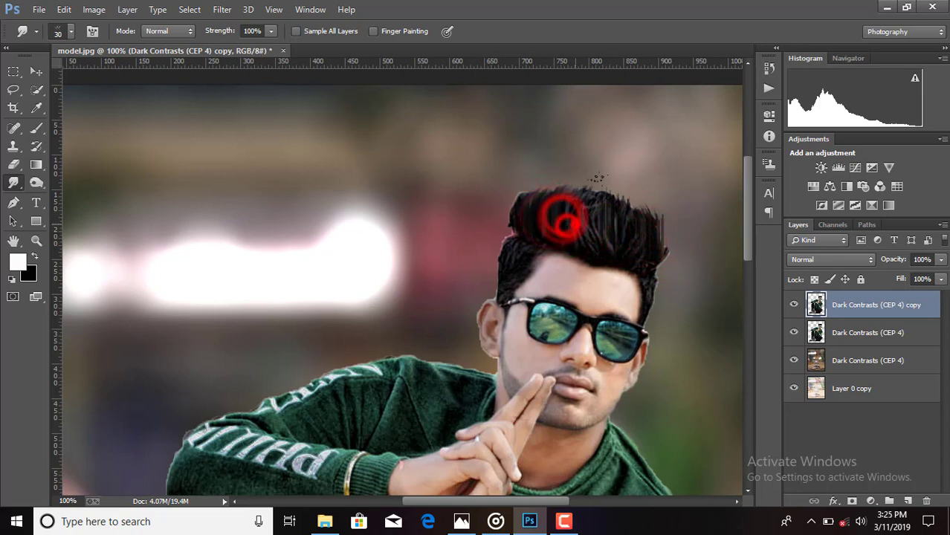
mouse_move(540, 212)
mouse_down()
mouse_move(535, 199)
mouse_move(519, 201)
mouse_move(542, 177)
mouse_up()
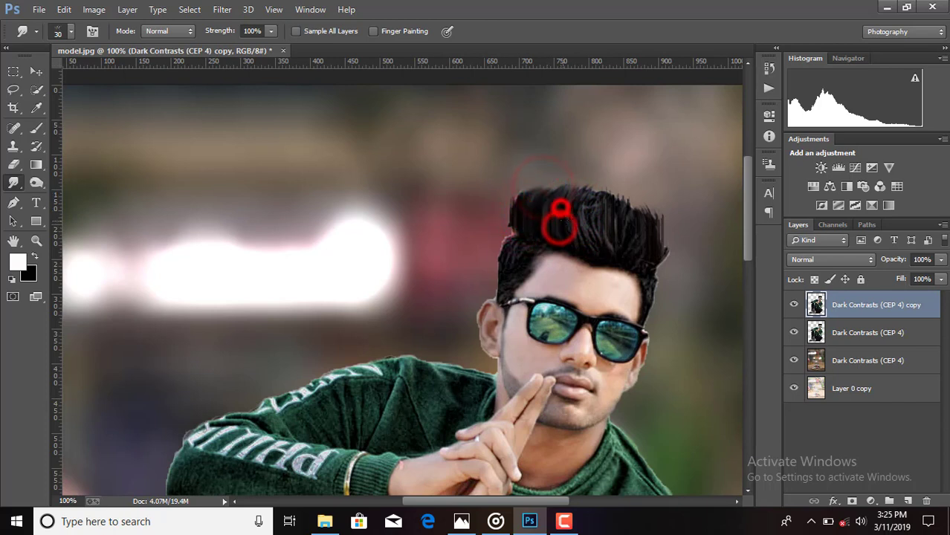
Pull the top hair up into spikes, then change the brush tip angle and smudge the right side again
drag(573, 214, 603, 159)
drag(587, 215, 601, 159)
drag(548, 216, 572, 157)
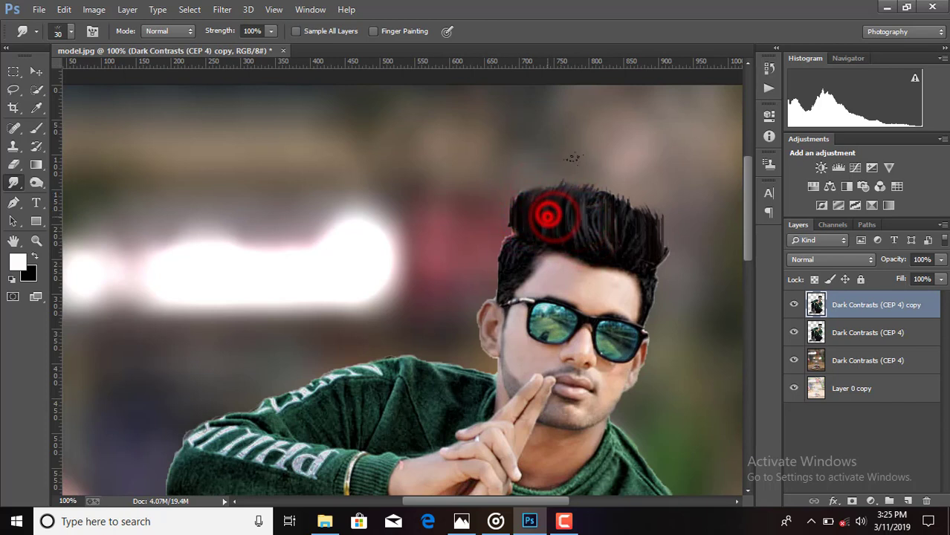
drag(599, 235, 599, 195)
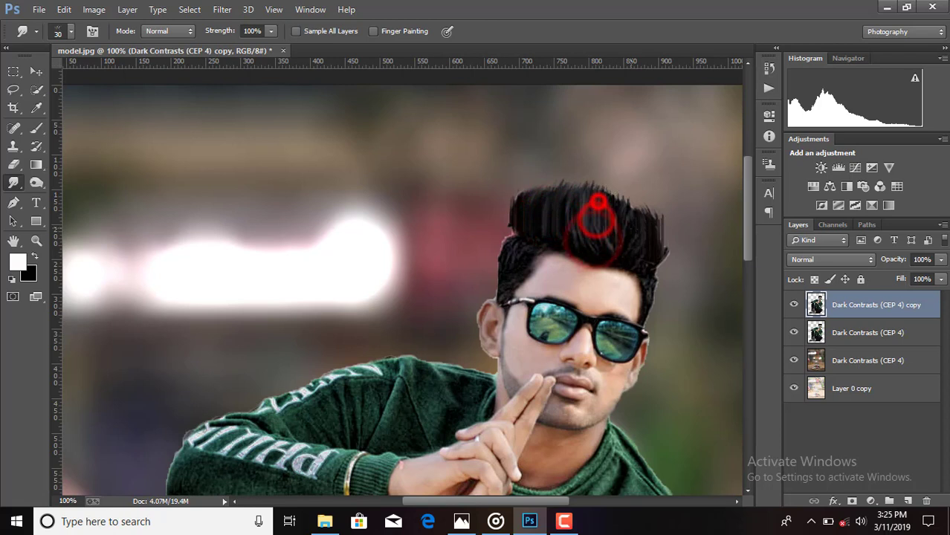
click(71, 31)
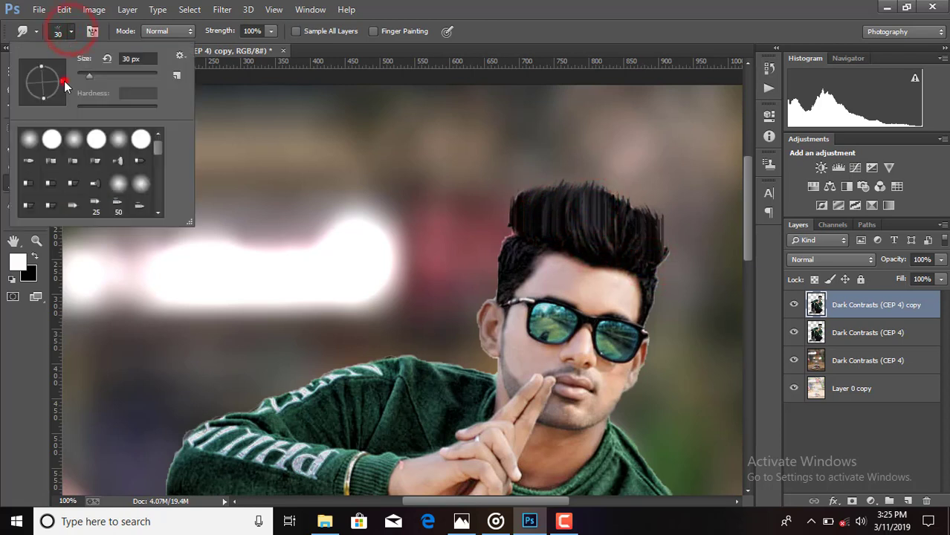
drag(64, 86, 29, 85)
mouse_move(649, 255)
mouse_down()
mouse_move(611, 217)
mouse_move(633, 231)
mouse_move(577, 233)
mouse_move(594, 190)
mouse_move(542, 221)
mouse_move(540, 208)
mouse_up()
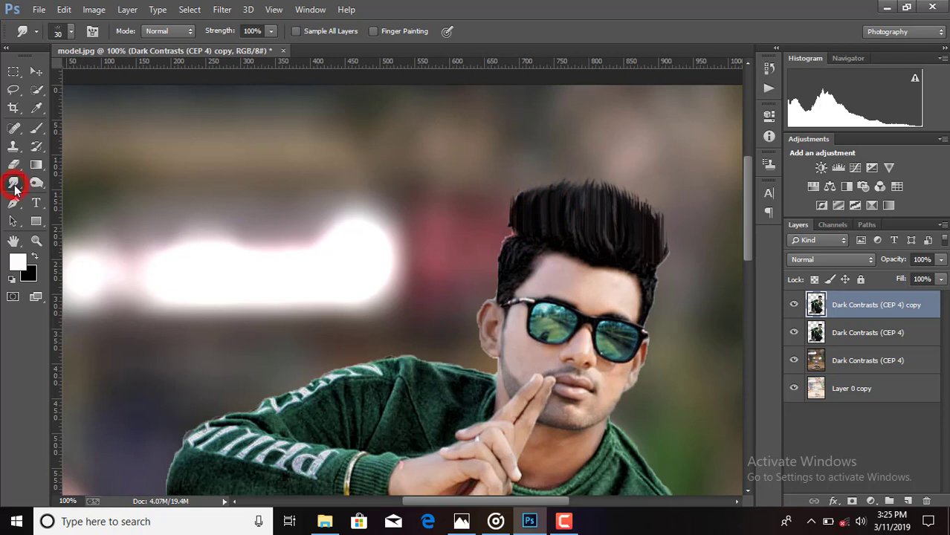
Choose a 65 px soft brush, set Smudge Strength to 8% and shrink the brush to 45 px
click(60, 33)
scroll(87, 171, down, 3)
scroll(87, 171, down, 3)
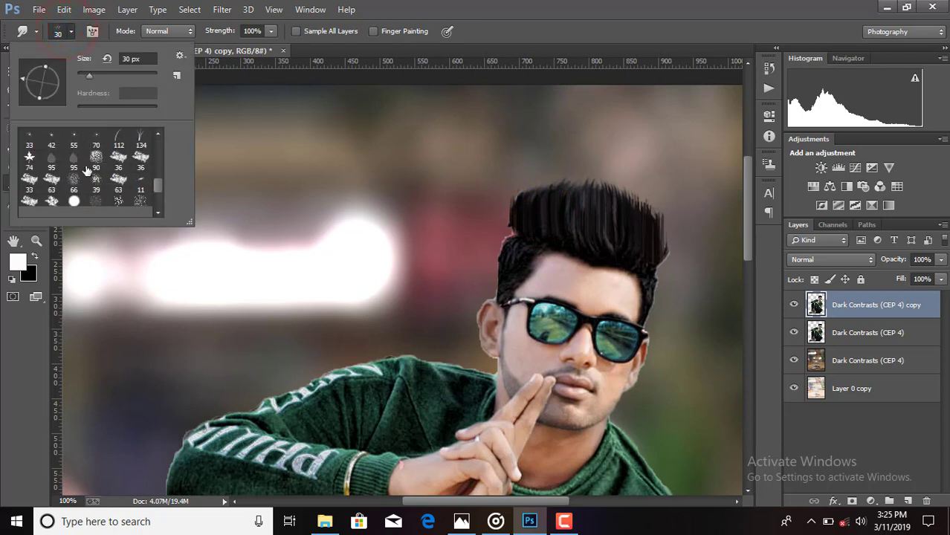
scroll(87, 171, down, 3)
double_click(75, 167)
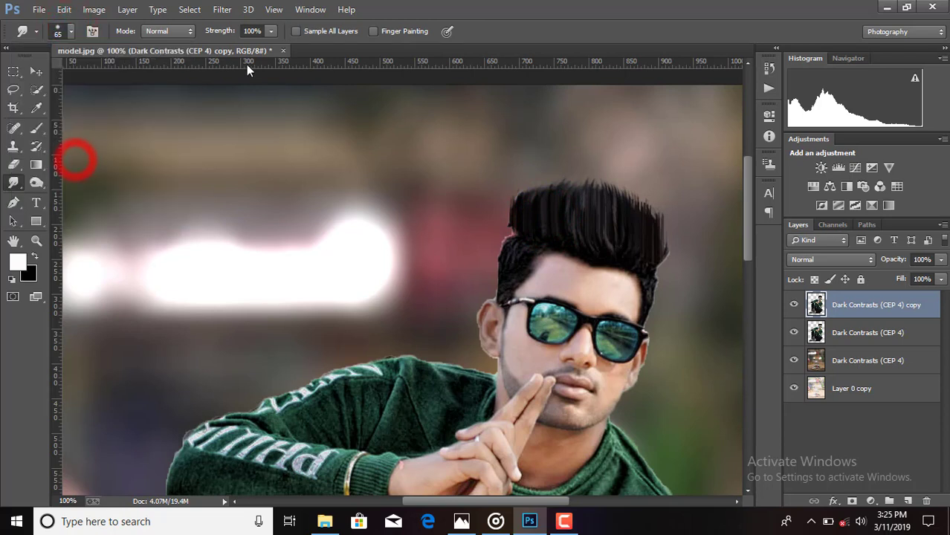
click(269, 37)
drag(269, 47, 206, 49)
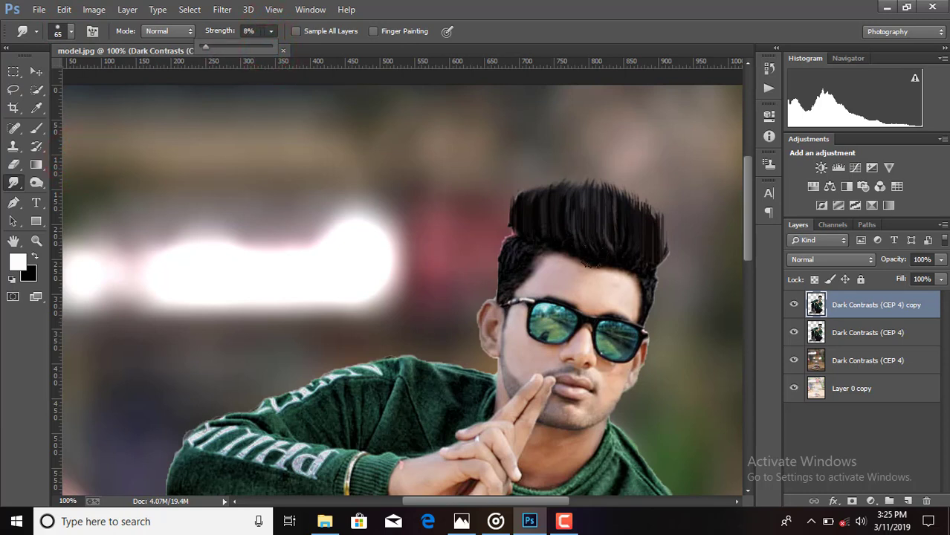
key(bracketleft)
key(bracketleft)
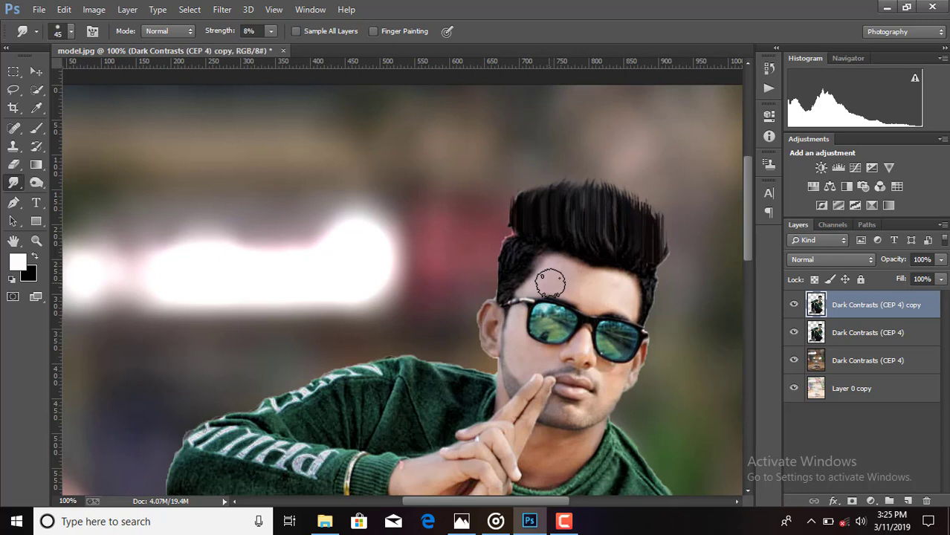
Lightly smudge the forehead, ears, cheeks, chin, neck and wrist skin
drag(550, 283, 575, 275)
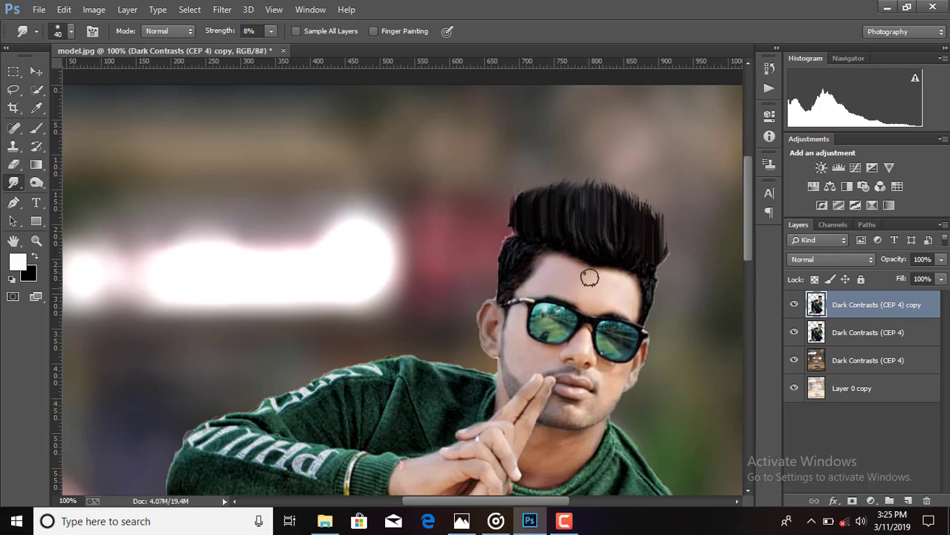
drag(504, 330, 534, 343)
drag(620, 375, 587, 394)
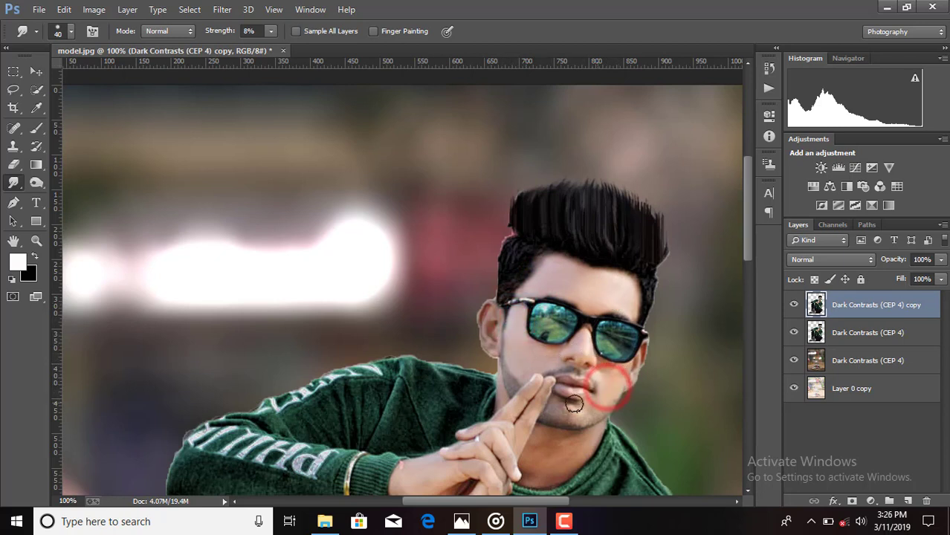
scroll(416, 402, down, 2)
drag(403, 398, 418, 402)
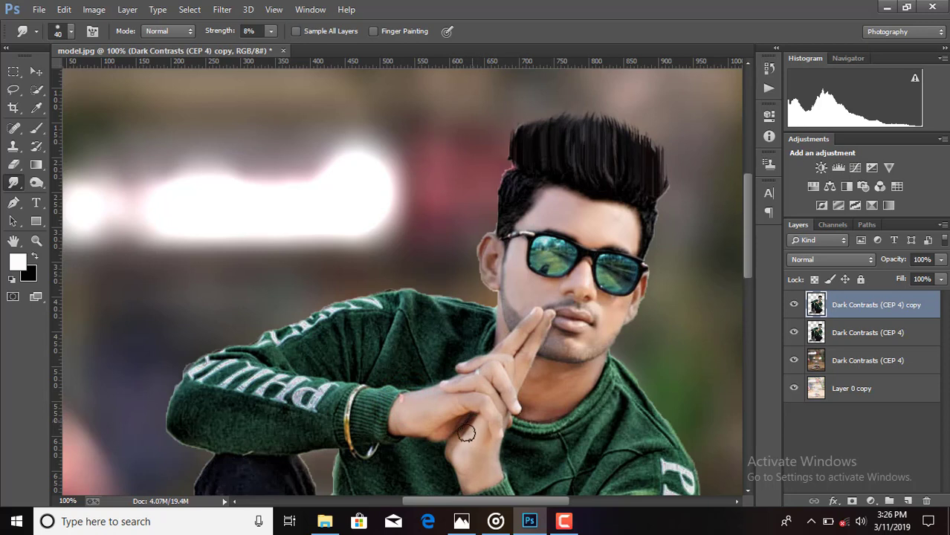
drag(546, 401, 532, 391)
drag(485, 276, 500, 271)
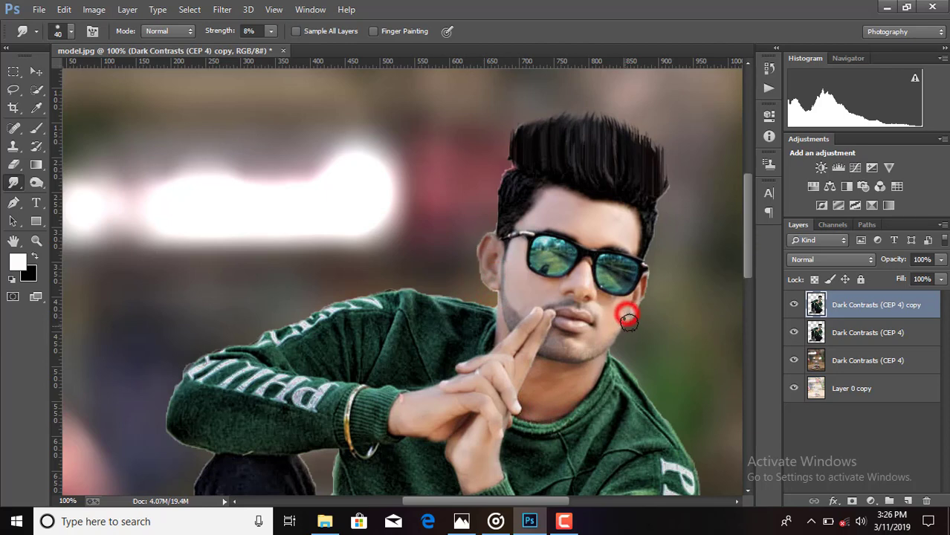
drag(628, 320, 631, 276)
Merge the top two layers into one
shift+click(868, 332)
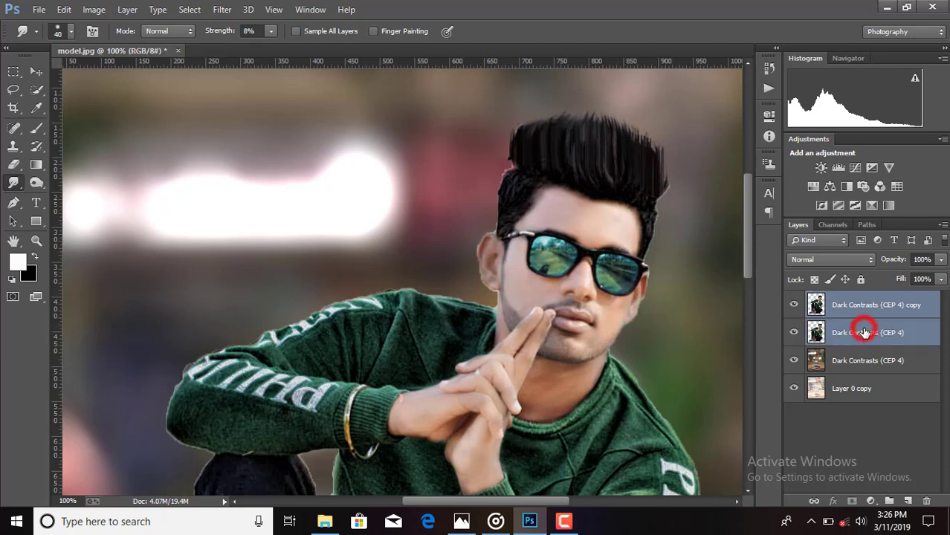
right_click(866, 327)
click(635, 402)
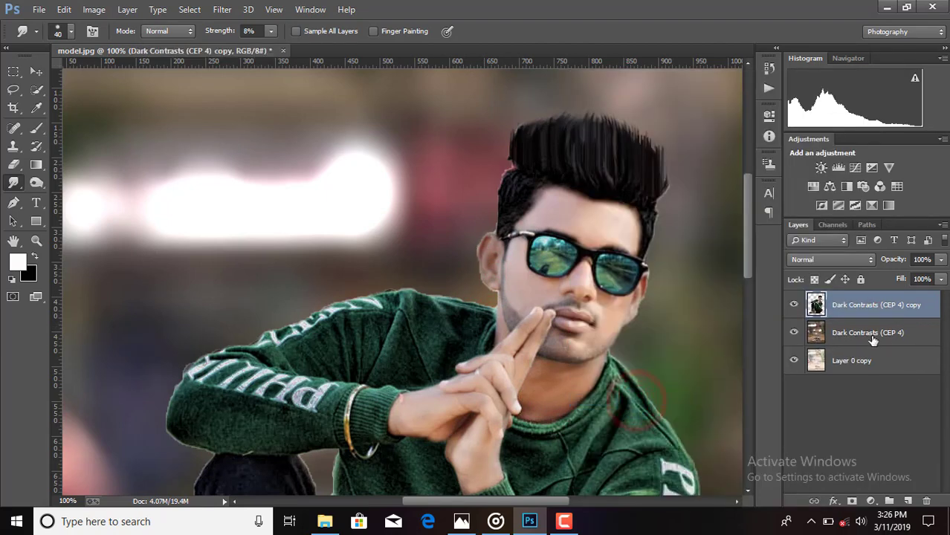
In Camera Raw Filter, set Highlights +44, Shadows +36, Whites +27 and Blacks -21
key(ctrl+minus)
key(ctrl+minus)
key(ctrl+minus)
key(ctrl+minus)
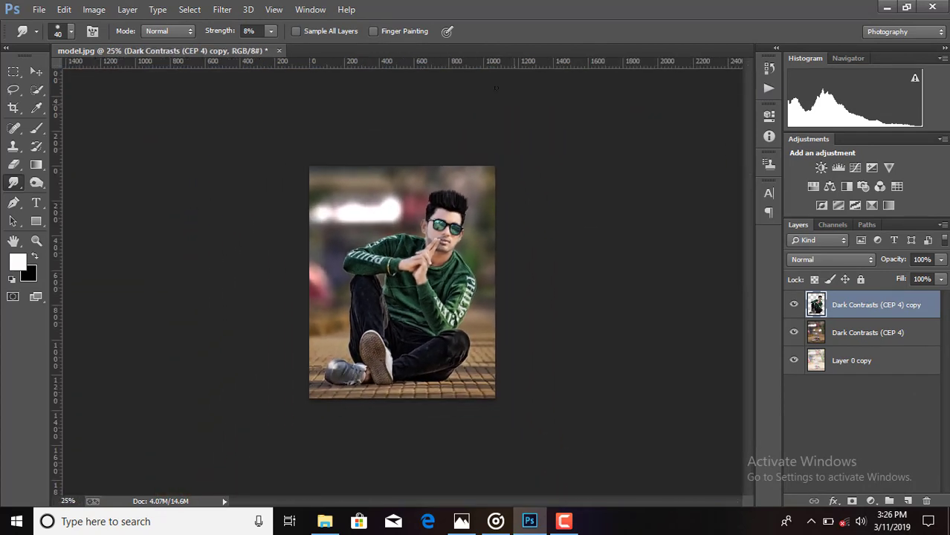
click(222, 9)
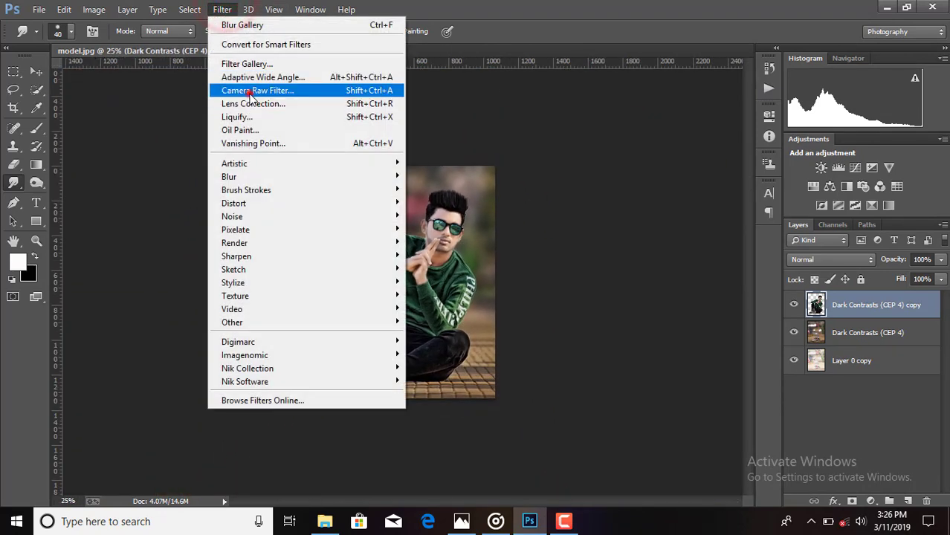
click(249, 93)
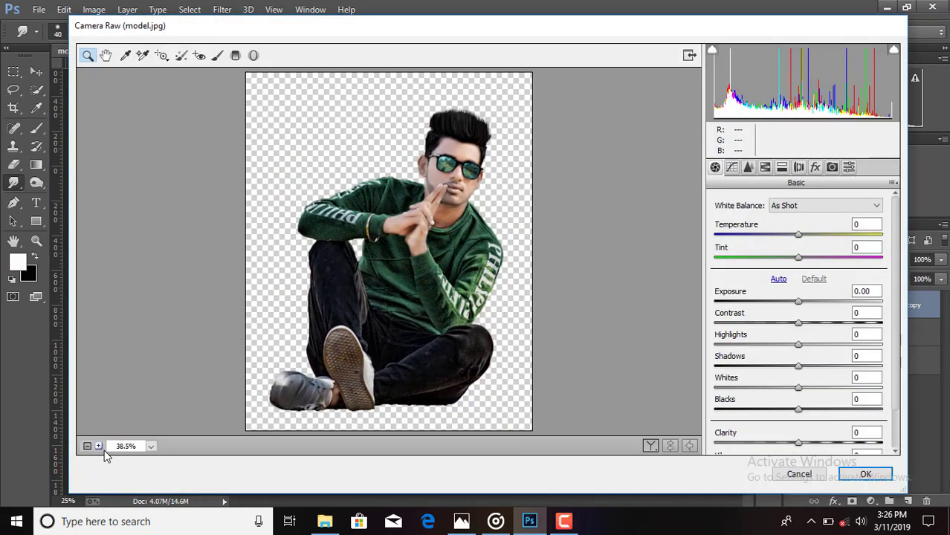
click(99, 446)
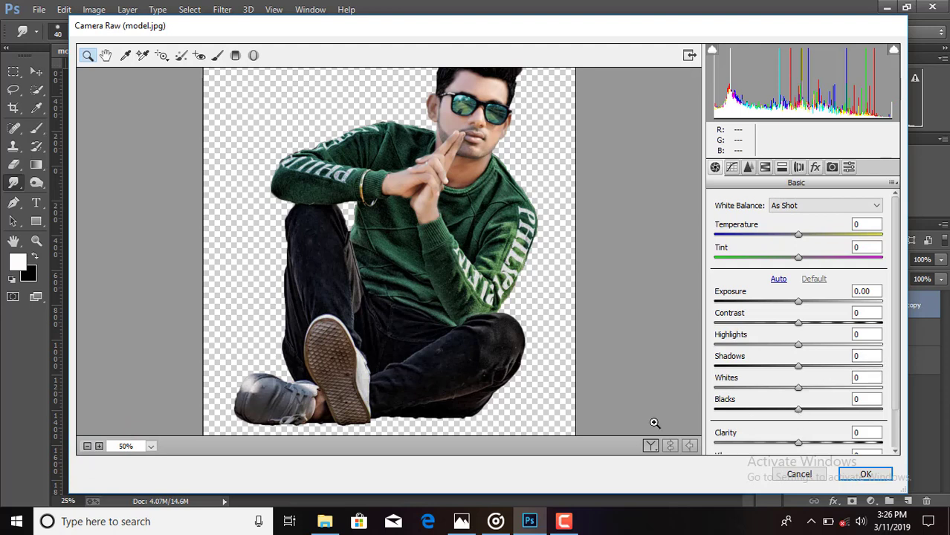
scroll(206, 368, up, 1)
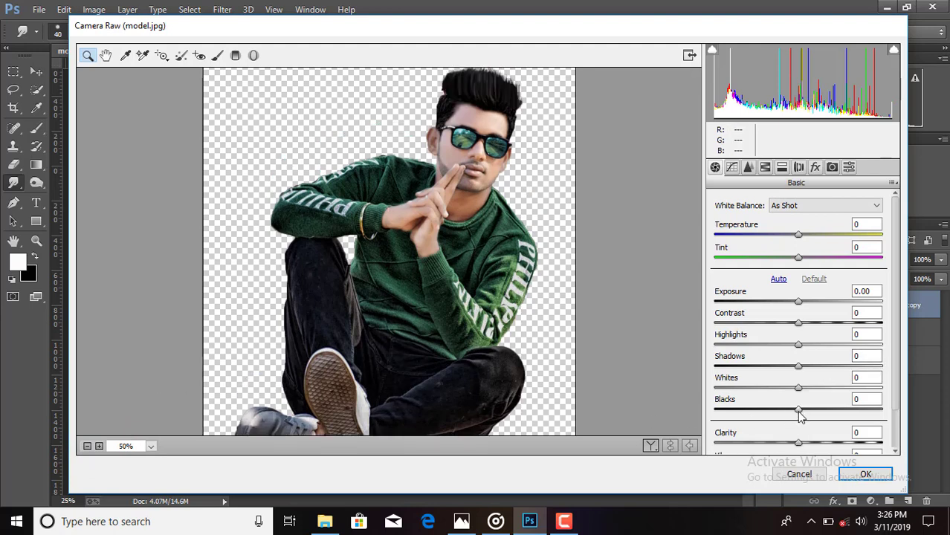
mouse_move(798, 410)
mouse_down()
mouse_move(780, 409)
mouse_move(821, 387)
mouse_move(814, 372)
mouse_move(836, 345)
mouse_move(830, 377)
mouse_up()
Set Luminance noise reduction to 31 and HSL hue Greens +79, Aquas -33, Blues -21
click(748, 168)
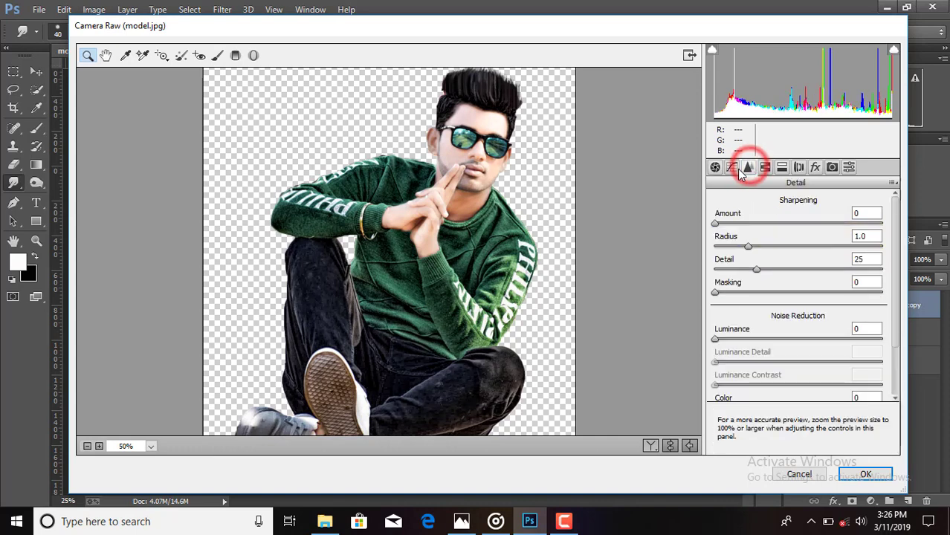
click(716, 338)
mouse_move(716, 339)
mouse_down()
mouse_move(781, 342)
mouse_move(770, 344)
mouse_up()
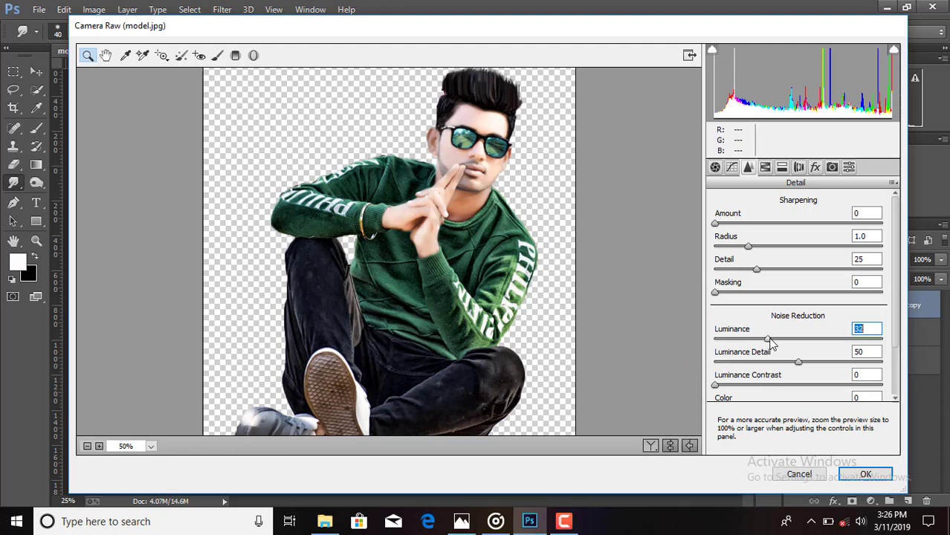
click(765, 167)
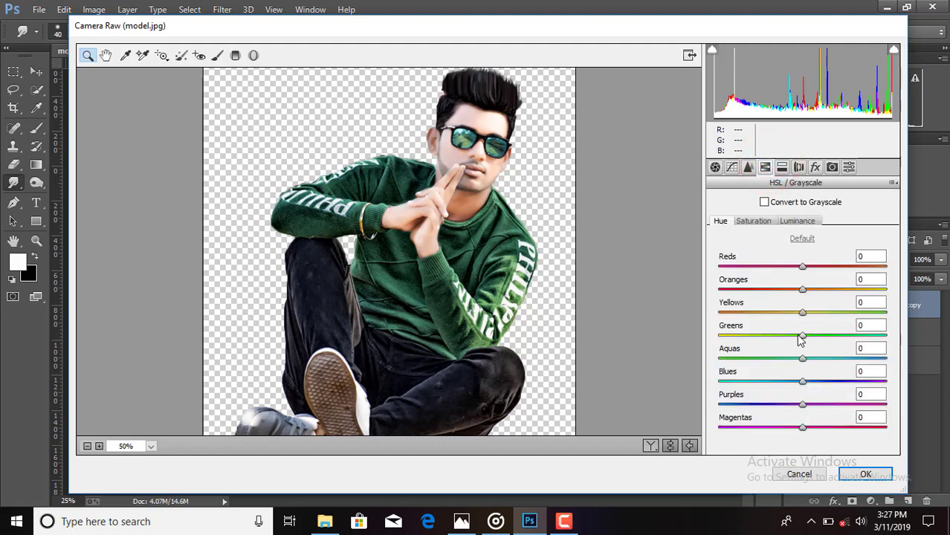
drag(803, 339, 871, 336)
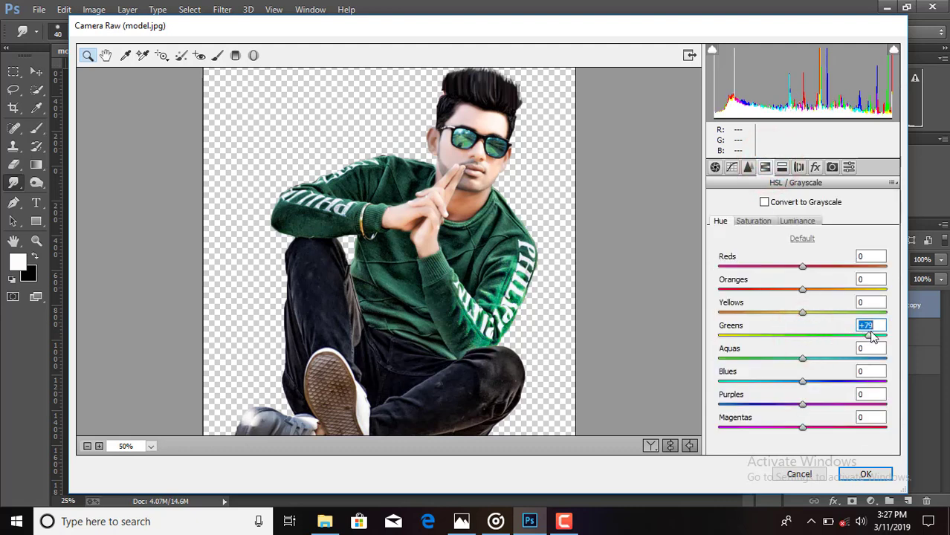
drag(803, 358, 775, 359)
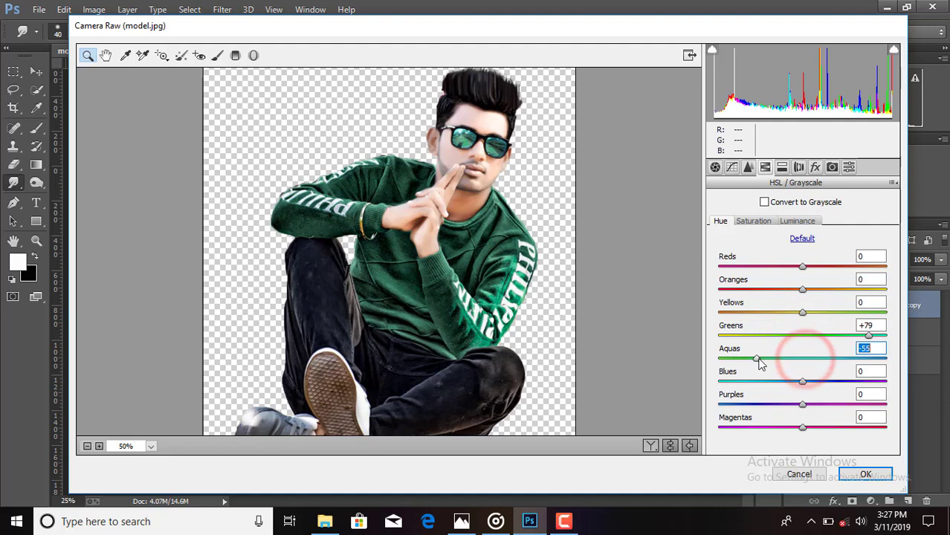
click(802, 382)
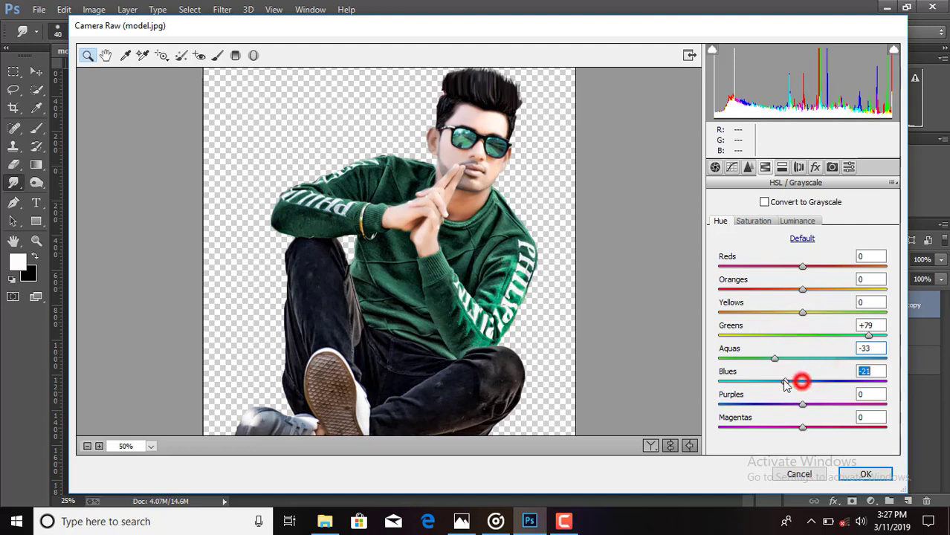
Set saturation Greens +67 and Aquas +50, and Aquas luminance +38
click(753, 221)
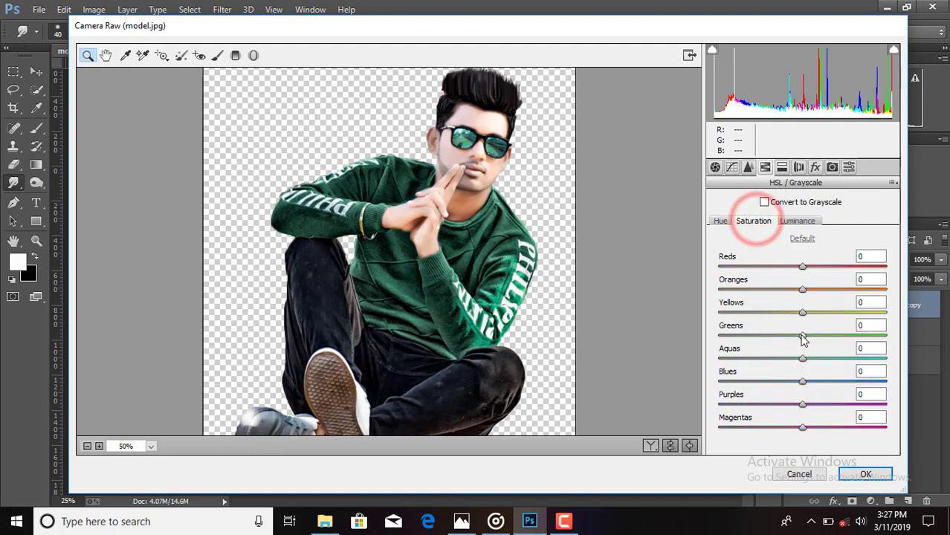
drag(802, 335, 858, 336)
drag(802, 359, 840, 359)
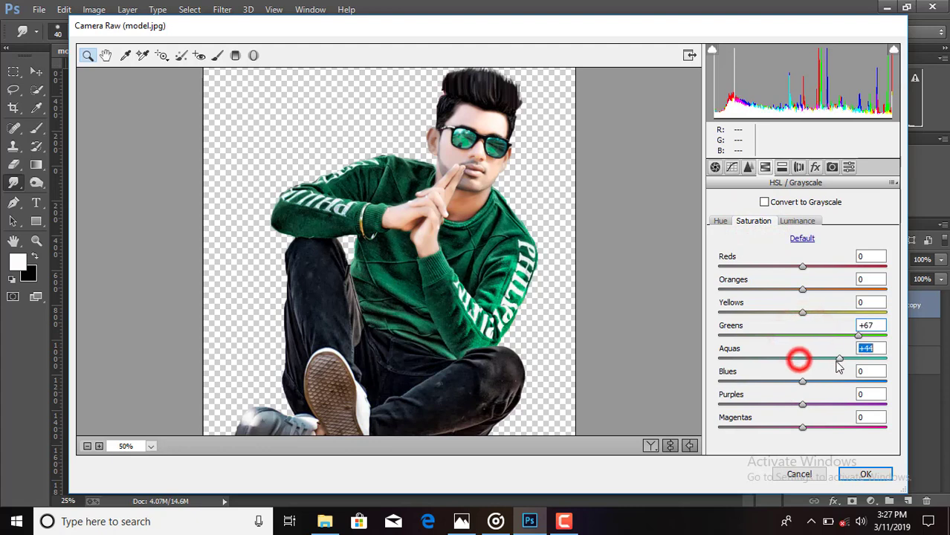
drag(842, 361, 843, 361)
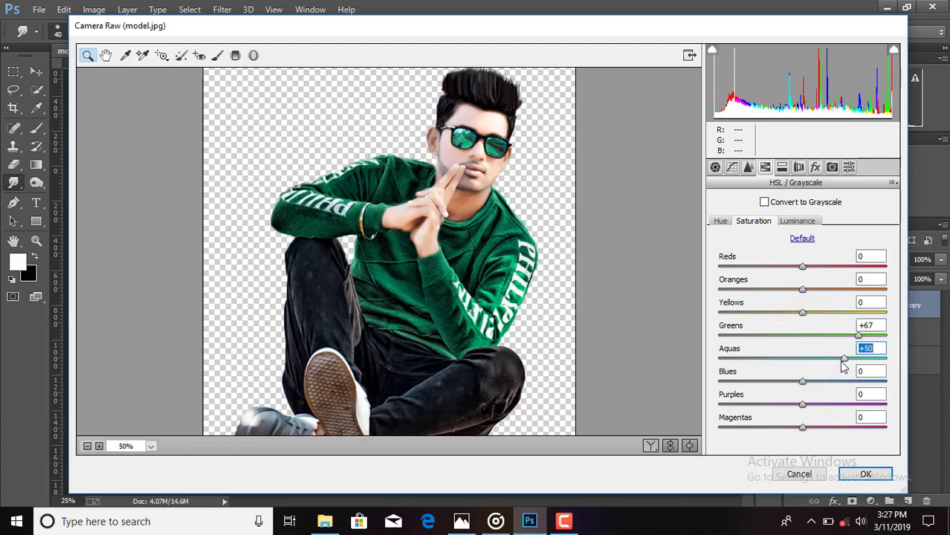
click(799, 223)
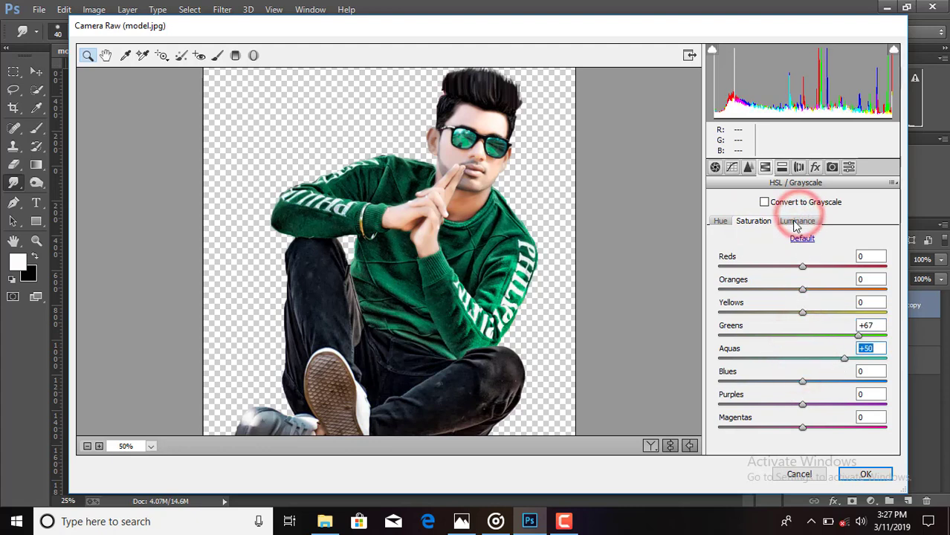
click(803, 335)
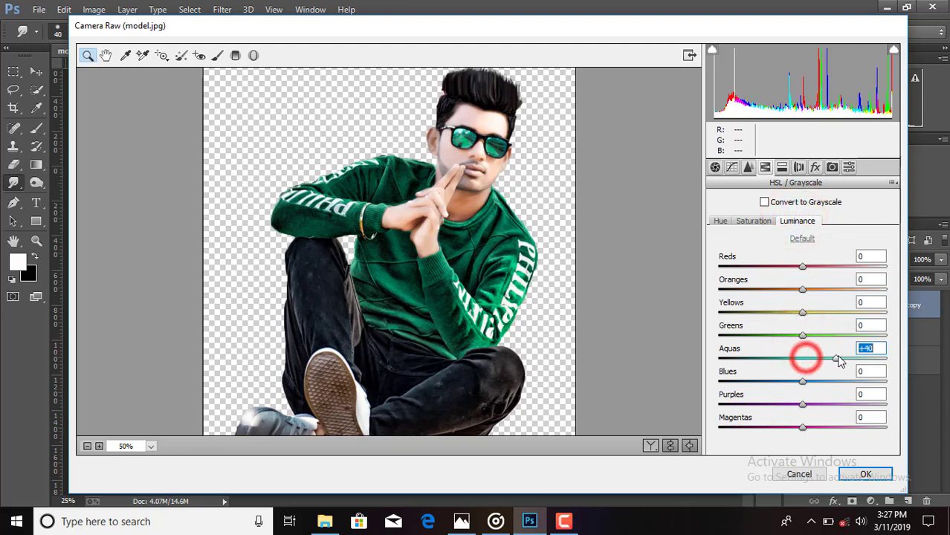
drag(805, 361, 838, 366)
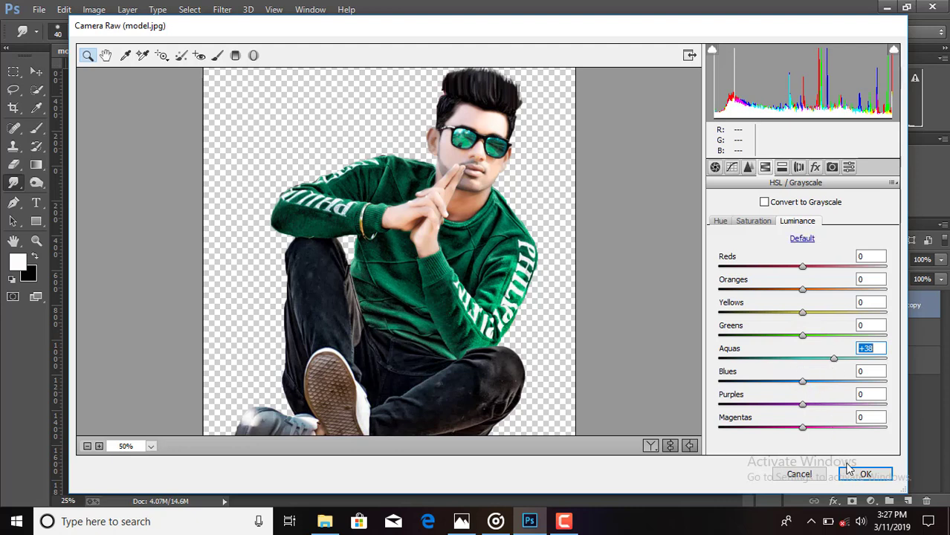
Apply the Camera Raw toning and duplicate the layer as Dark Contrasts (CEP 4) copy 2
click(851, 474)
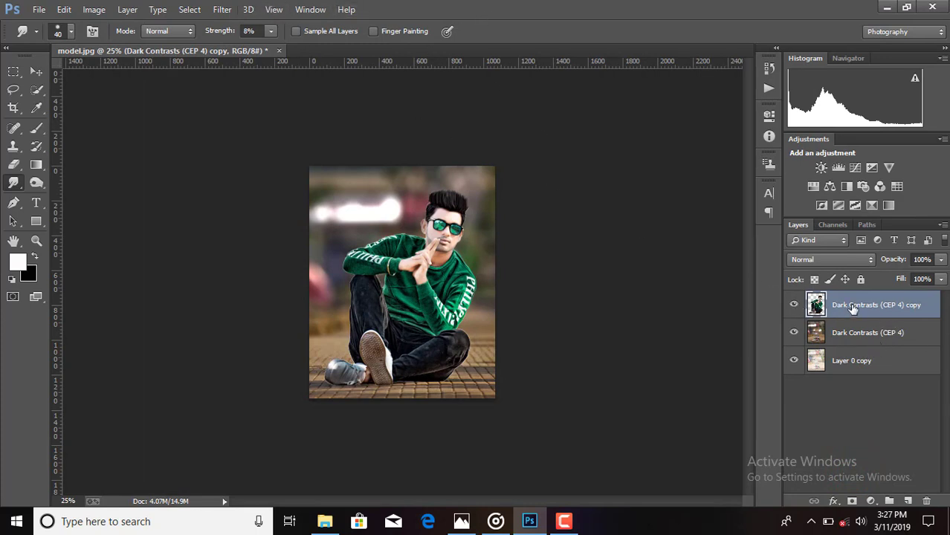
drag(852, 309, 907, 500)
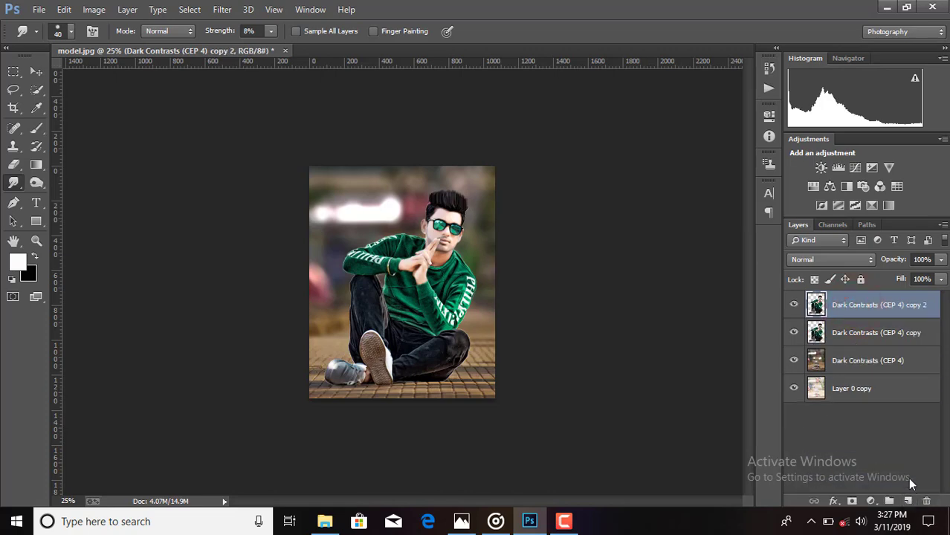
click(222, 9)
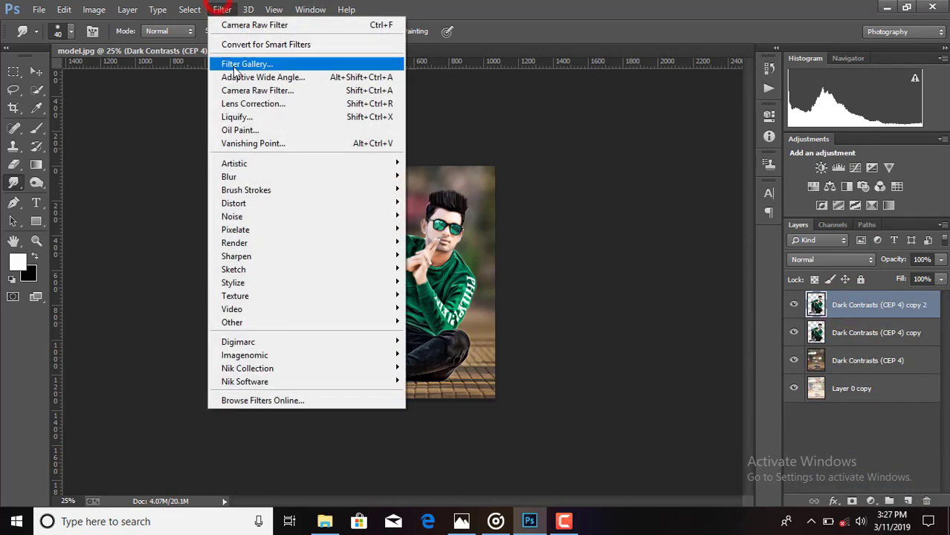
Apply Oil Paint with Stylization 3.07, Cleanliness 3.25, Scale 0.55 and Shine 0.15
click(251, 130)
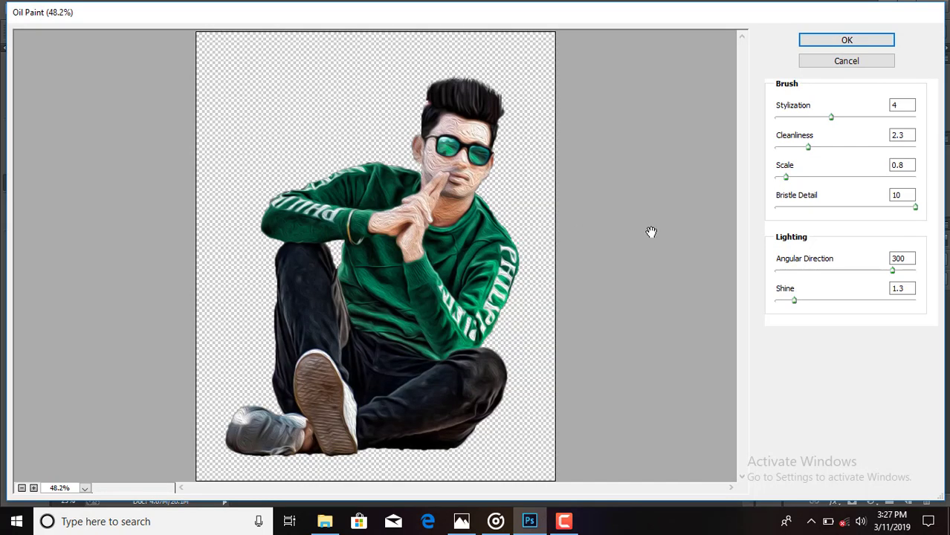
drag(793, 301, 782, 306)
drag(785, 177, 782, 178)
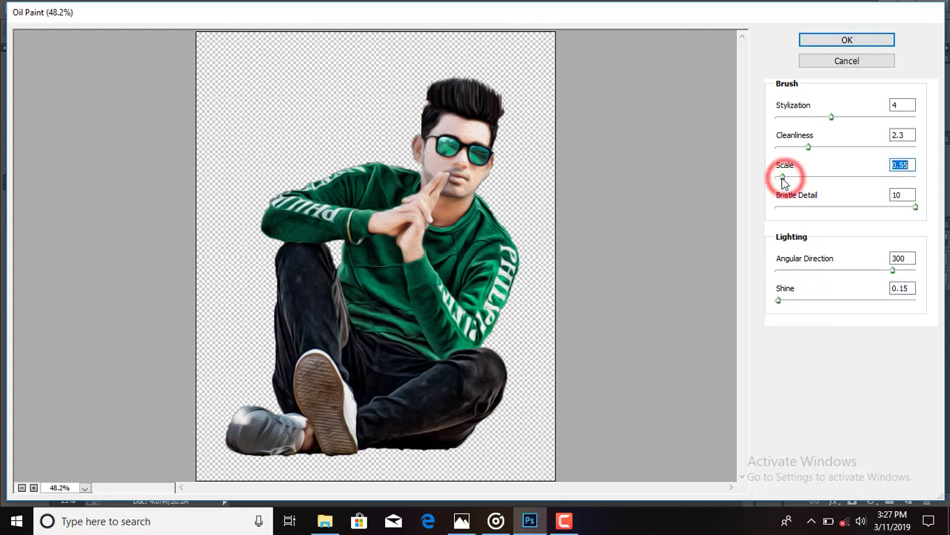
drag(810, 147, 834, 148)
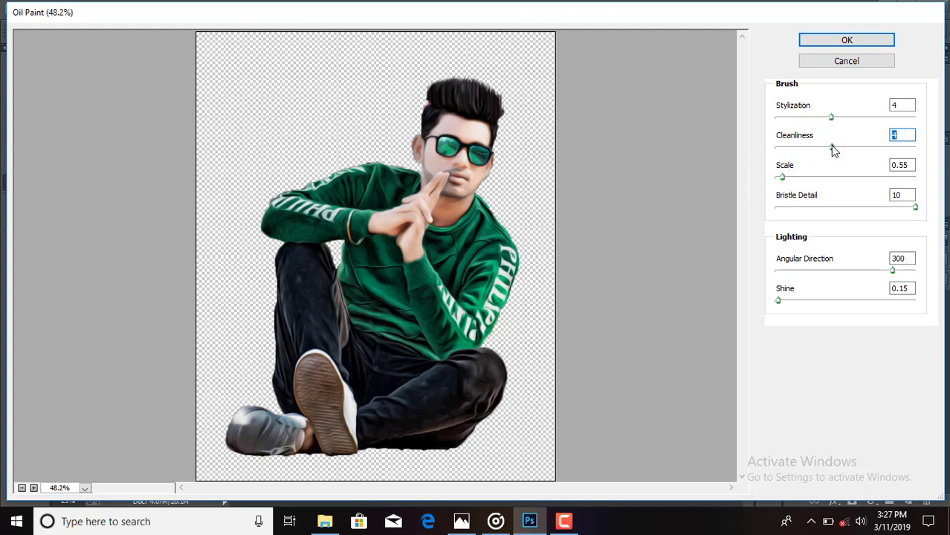
drag(834, 151, 823, 151)
drag(827, 117, 817, 122)
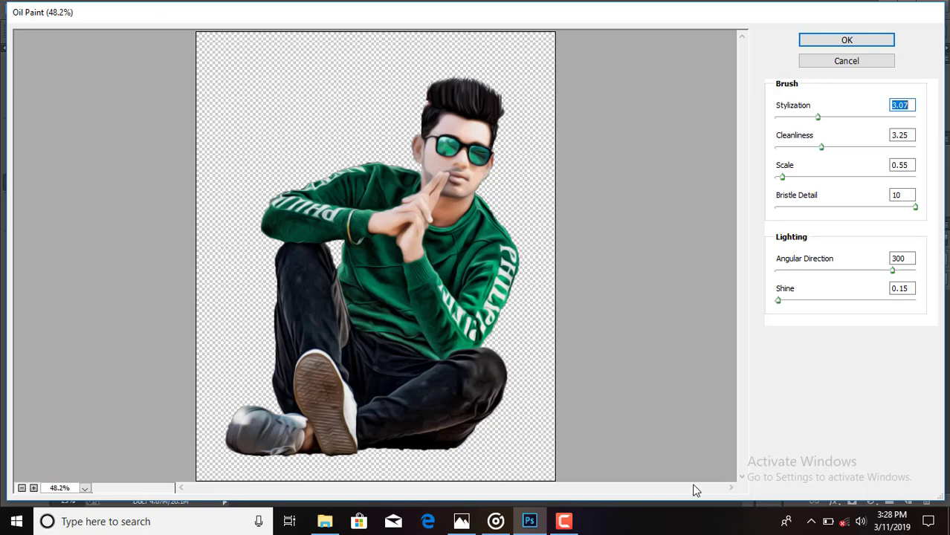
click(852, 39)
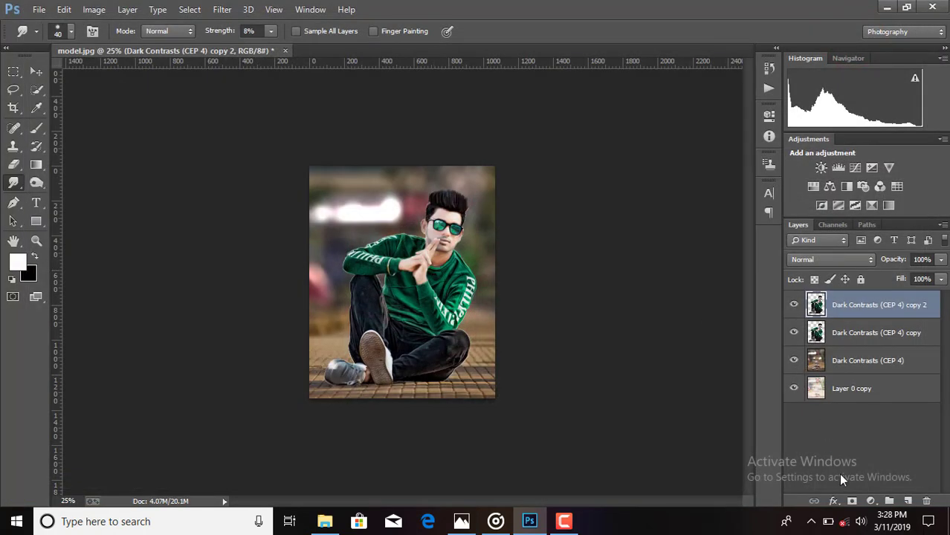
Add a layer mask to the top layer and set the Brush to 100% opacity
click(851, 501)
click(36, 128)
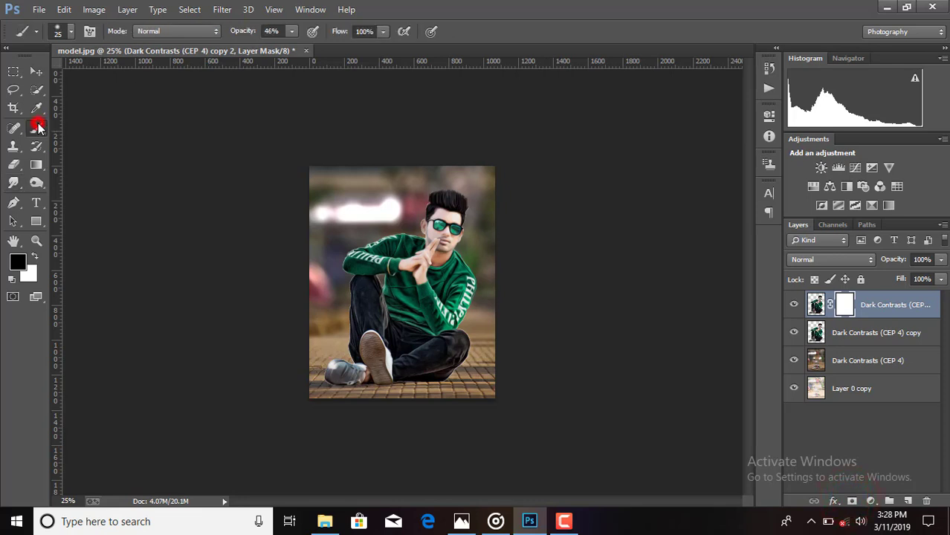
click(292, 31)
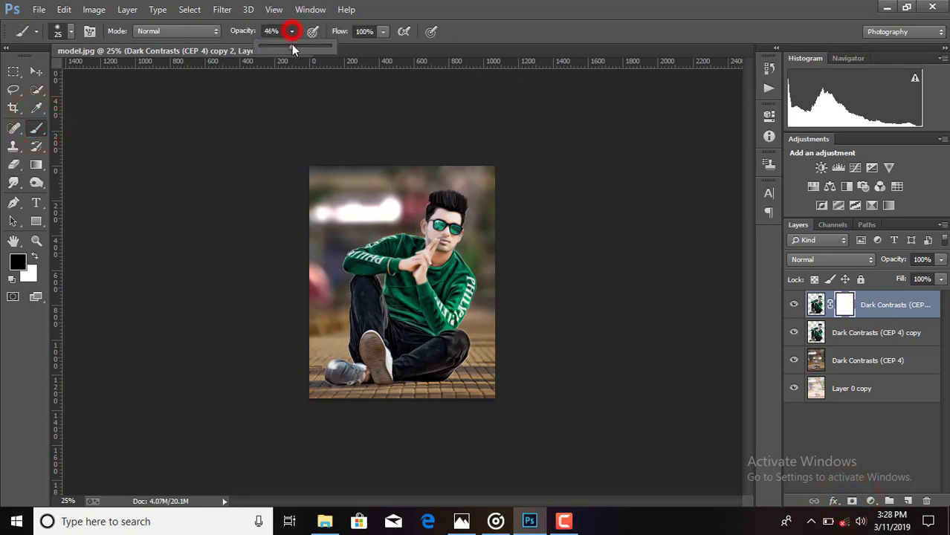
drag(294, 47, 339, 51)
Paint black on the mask over cheek, forehead, beard, hand and wrist to hide the oil effect
key(ctrl+plus)
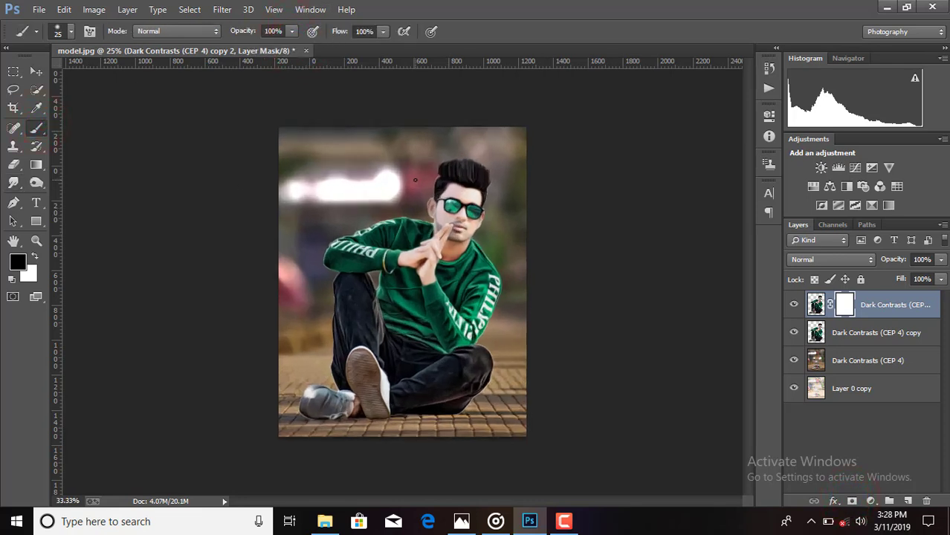
key(ctrl+plus)
key(ctrl+plus)
scroll(459, 191, up, 2)
scroll(460, 190, up, 1)
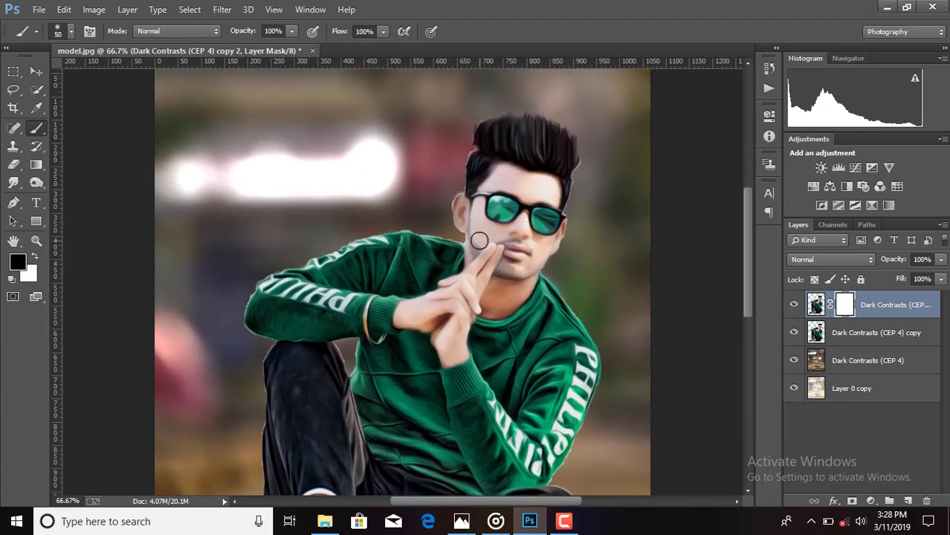
mouse_move(475, 237)
mouse_down()
mouse_move(513, 172)
mouse_move(556, 199)
mouse_up()
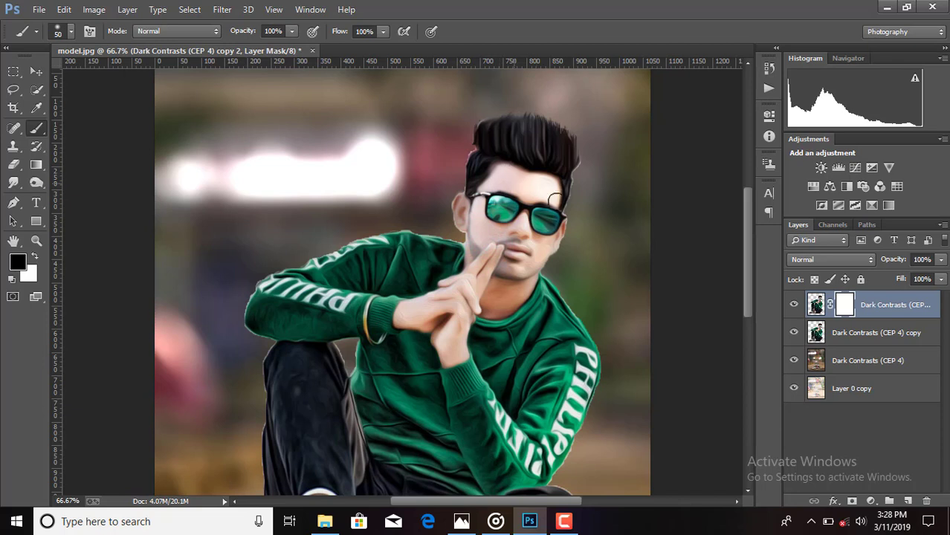
mouse_move(506, 240)
mouse_down()
mouse_move(484, 251)
mouse_move(547, 243)
mouse_move(466, 225)
mouse_up()
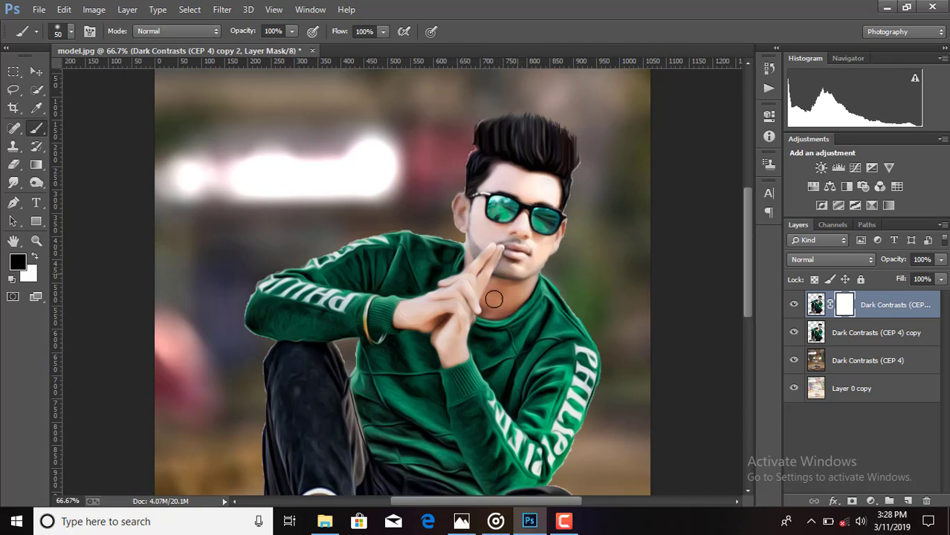
mouse_move(495, 298)
mouse_down()
mouse_move(470, 250)
mouse_move(460, 296)
mouse_move(400, 315)
mouse_up()
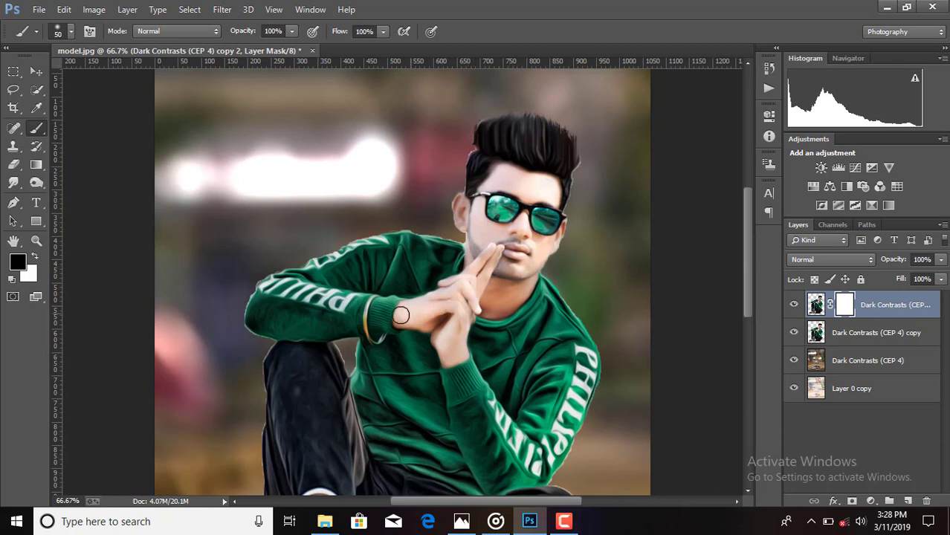
drag(449, 339, 451, 351)
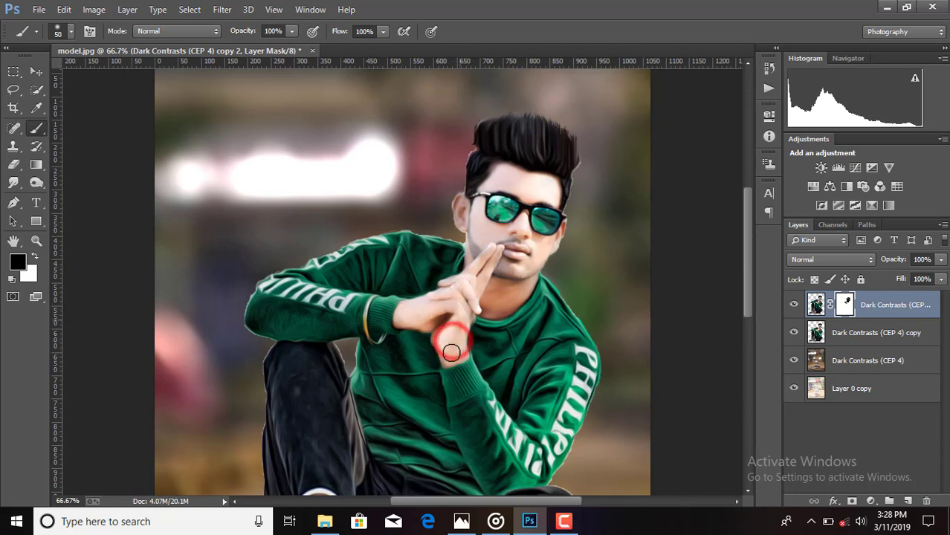
click(430, 290)
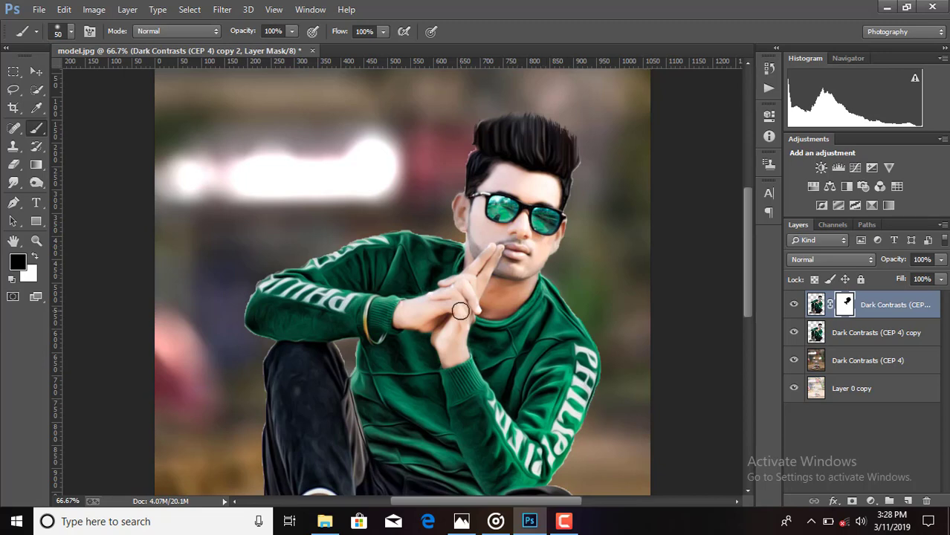
key(ctrl+minus)
key(ctrl+minus)
key(ctrl+minus)
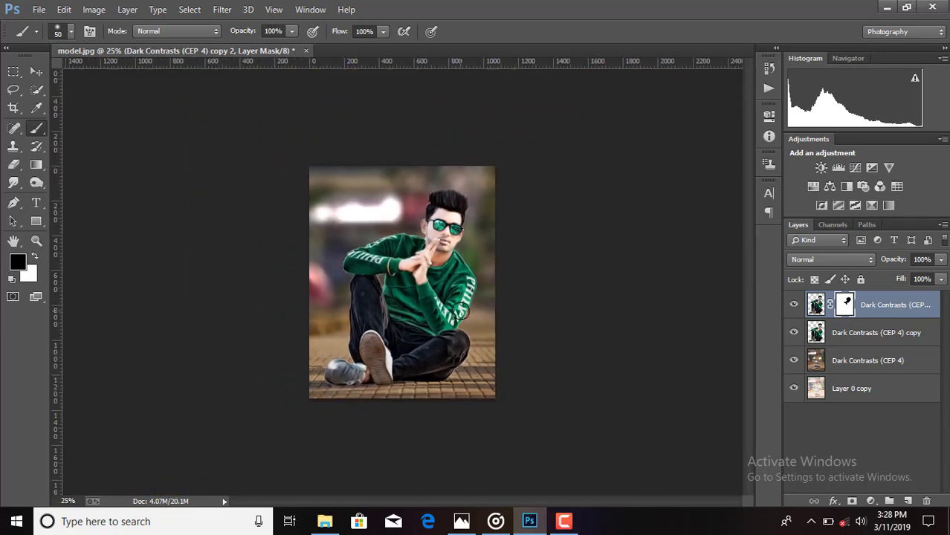
key(ctrl+minus)
key(ctrl+plus)
Merge all visible layers into one Dark Contrasts (CEP 4) layer and open Camera Raw Filter
right_click(850, 362)
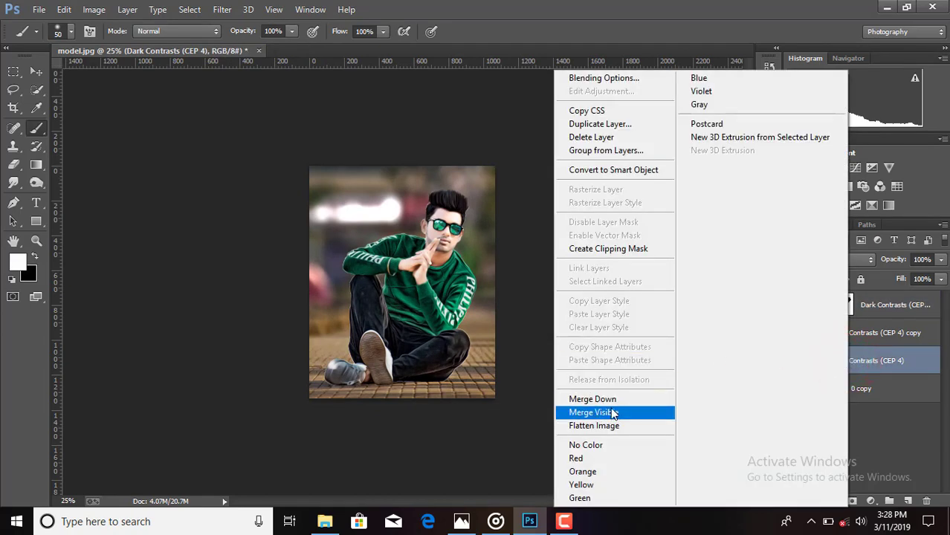
click(611, 413)
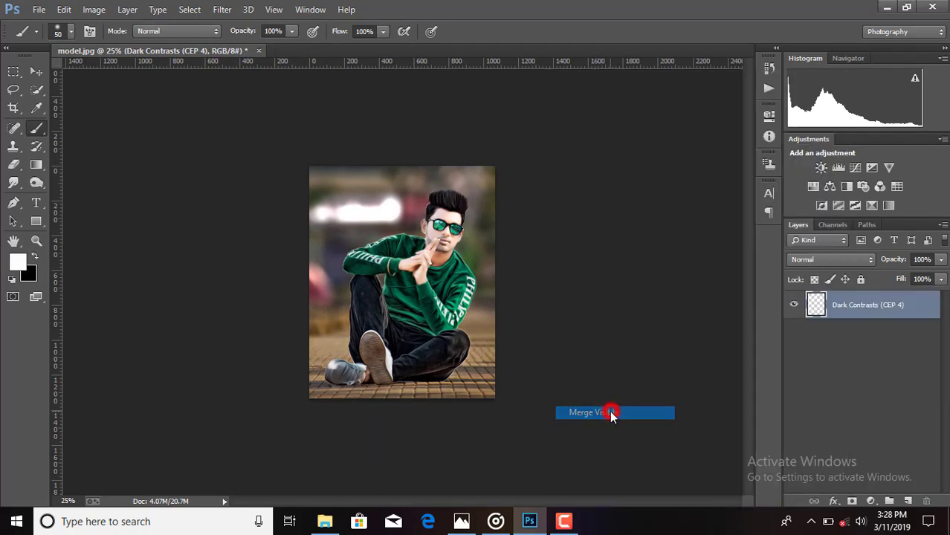
click(225, 8)
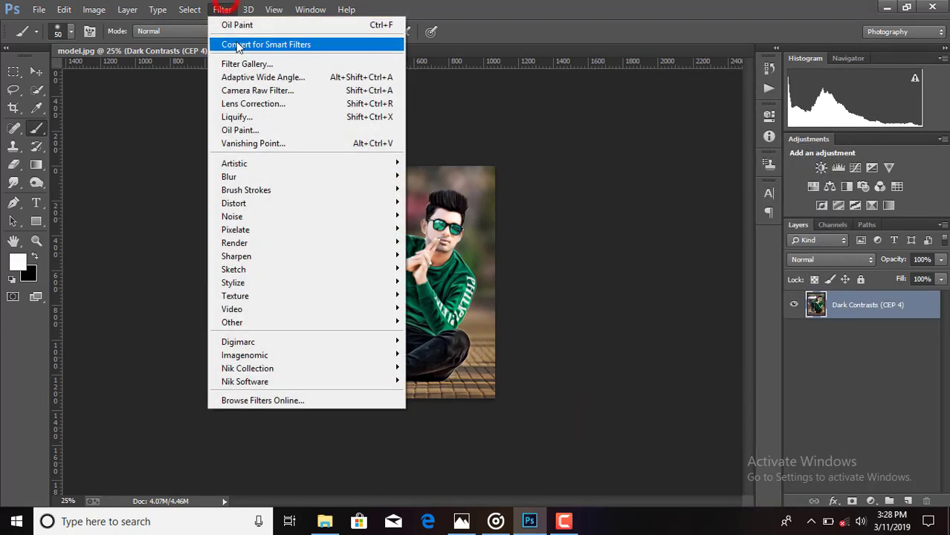
click(255, 92)
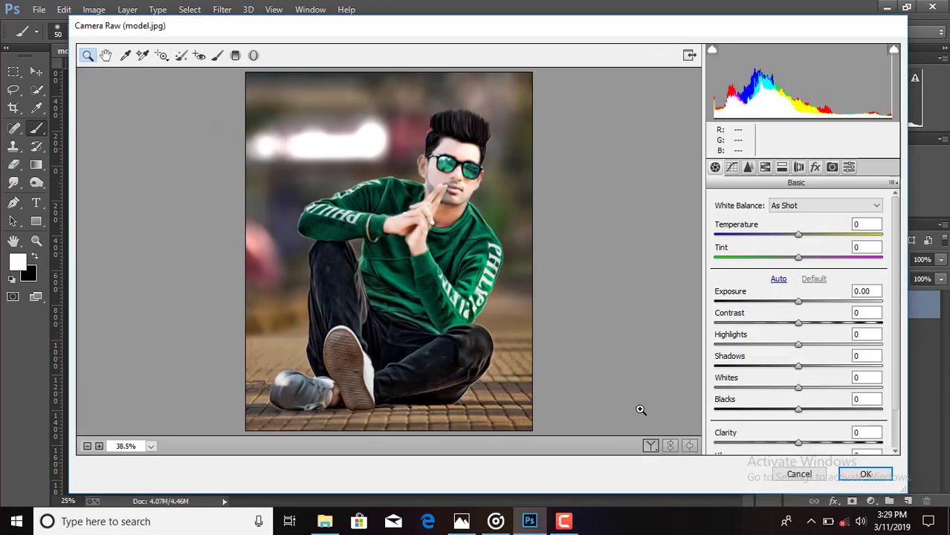
Show before/after side by side and set Clarity +33 and Blacks -11
click(650, 447)
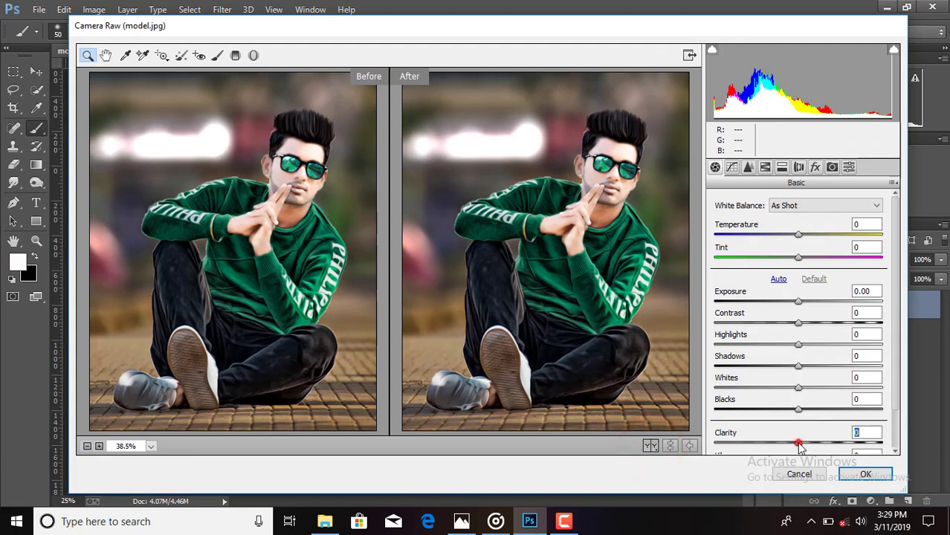
drag(799, 444, 828, 444)
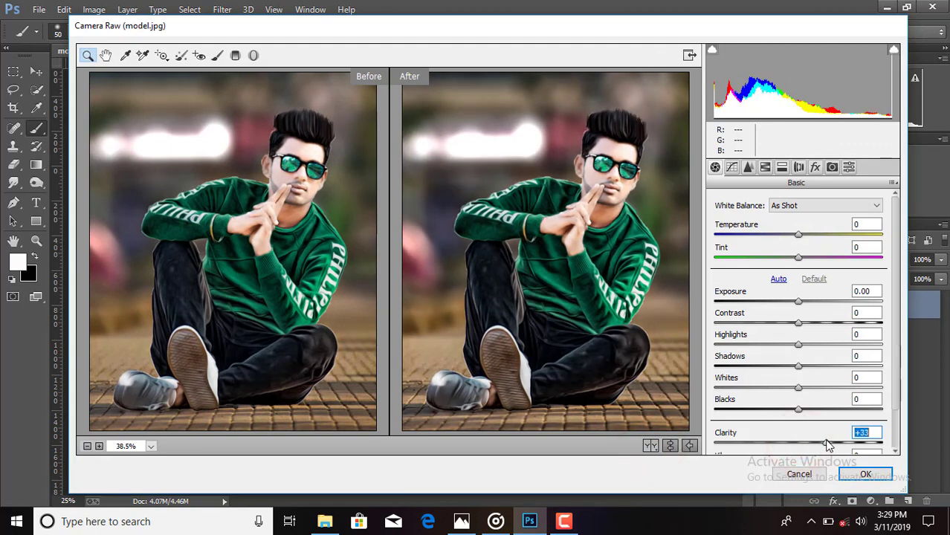
drag(799, 411, 788, 413)
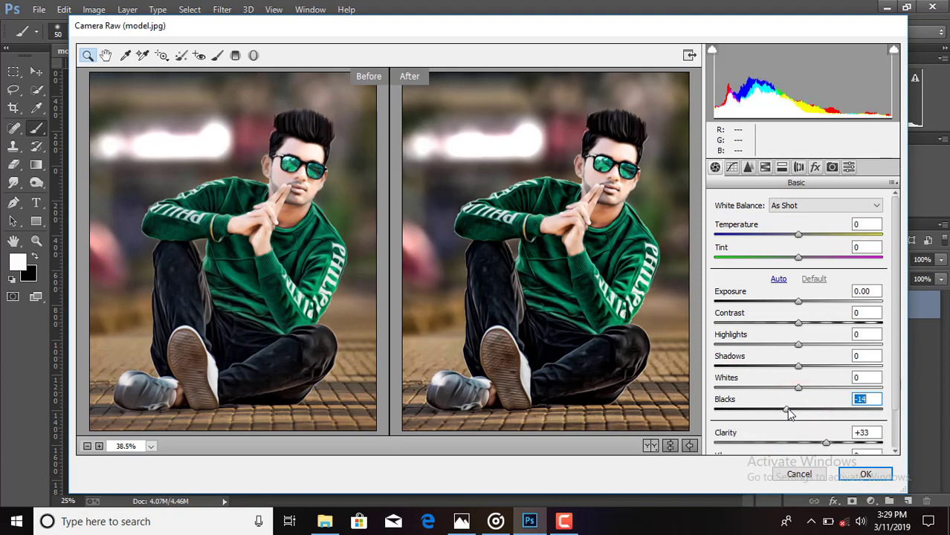
mouse_move(788, 414)
mouse_down()
mouse_move(824, 388)
mouse_move(827, 344)
mouse_up()
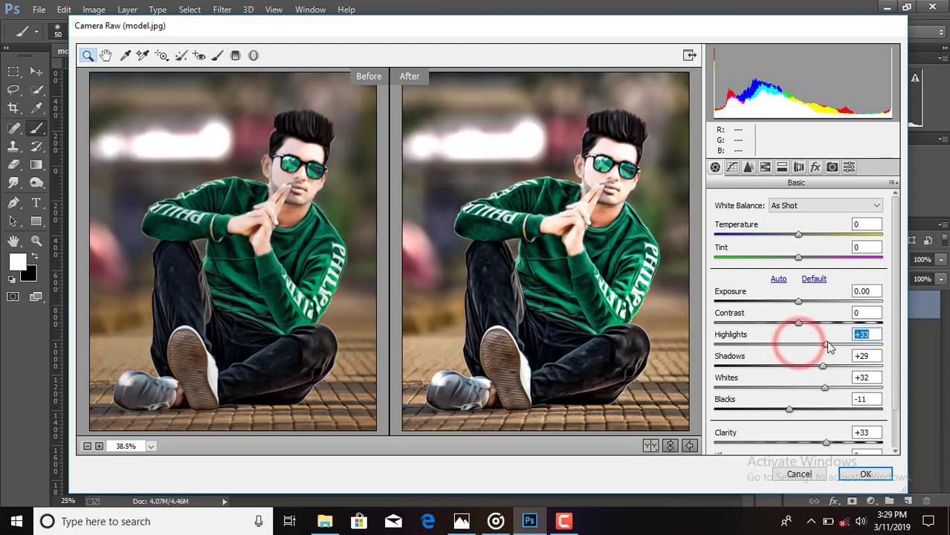
Add Luminance noise reduction 15, darken Oranges luminance and brighten Aquas luminance
click(731, 167)
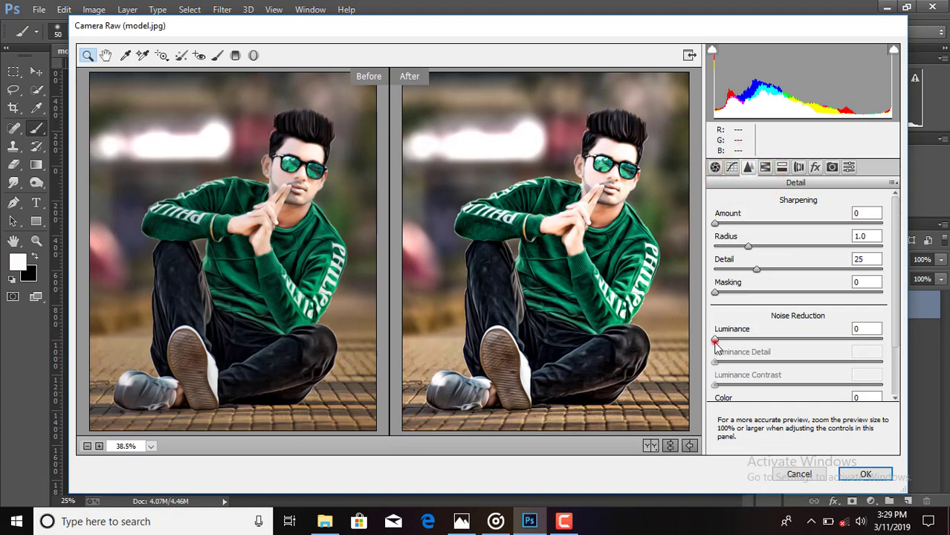
drag(715, 339, 741, 339)
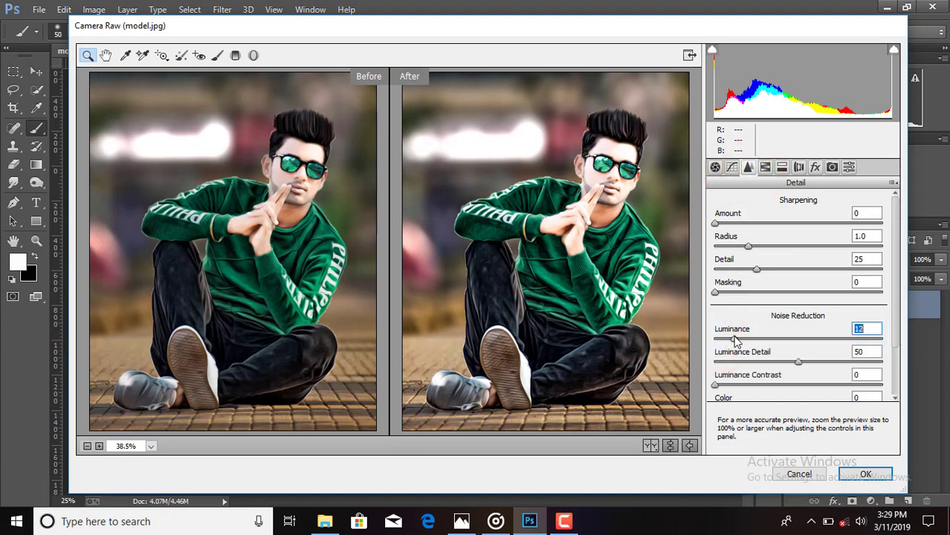
click(765, 167)
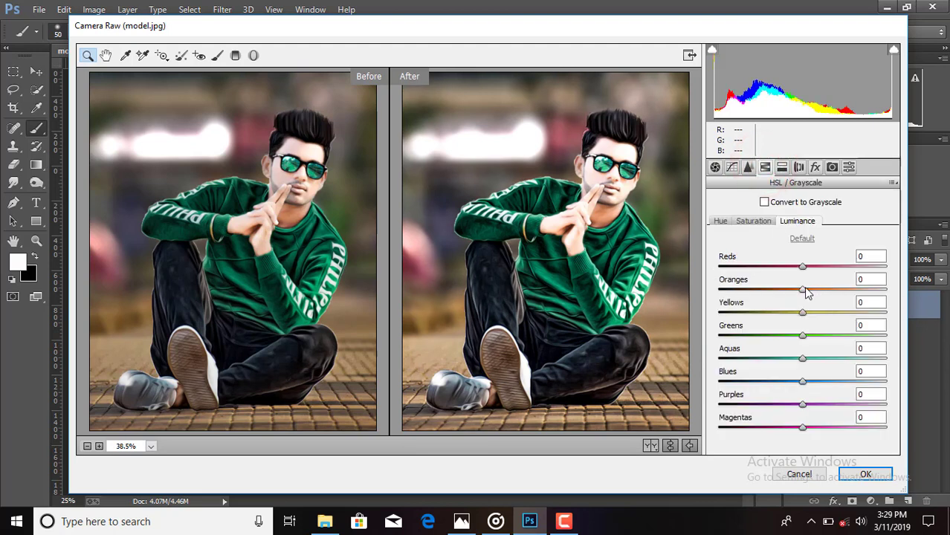
drag(803, 289, 792, 295)
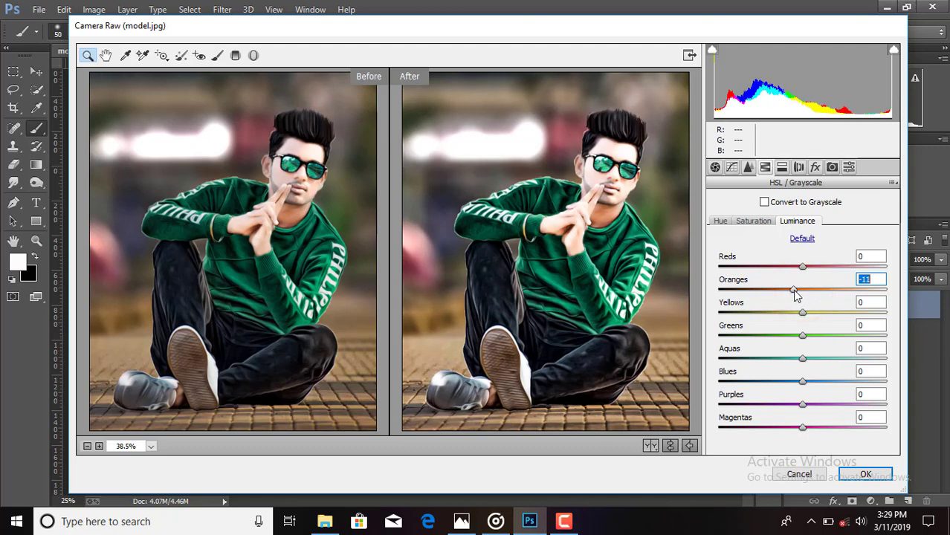
drag(803, 359, 826, 359)
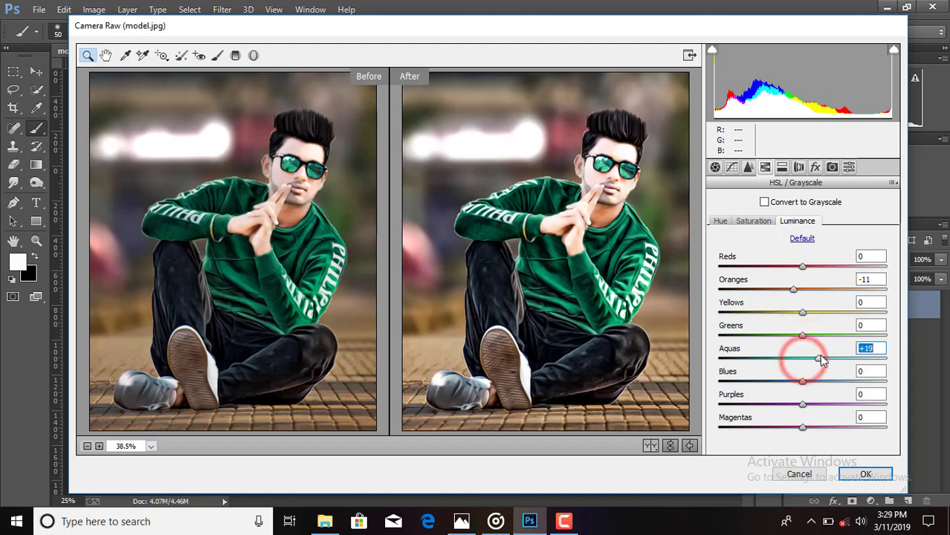
Boost Aquas saturation to +61, raise Greens saturation, and shift Greens and Aquas hue to -32
click(753, 222)
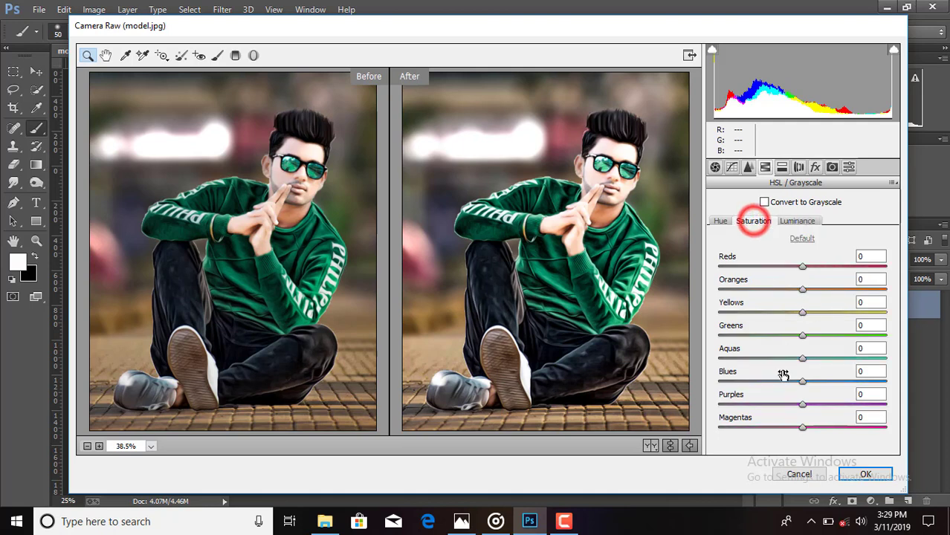
drag(802, 359, 853, 359)
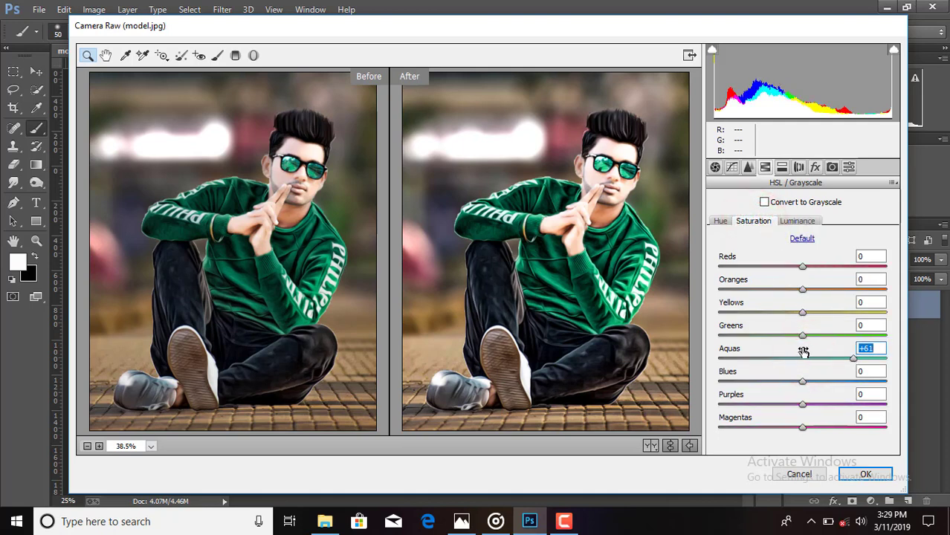
drag(802, 335, 855, 335)
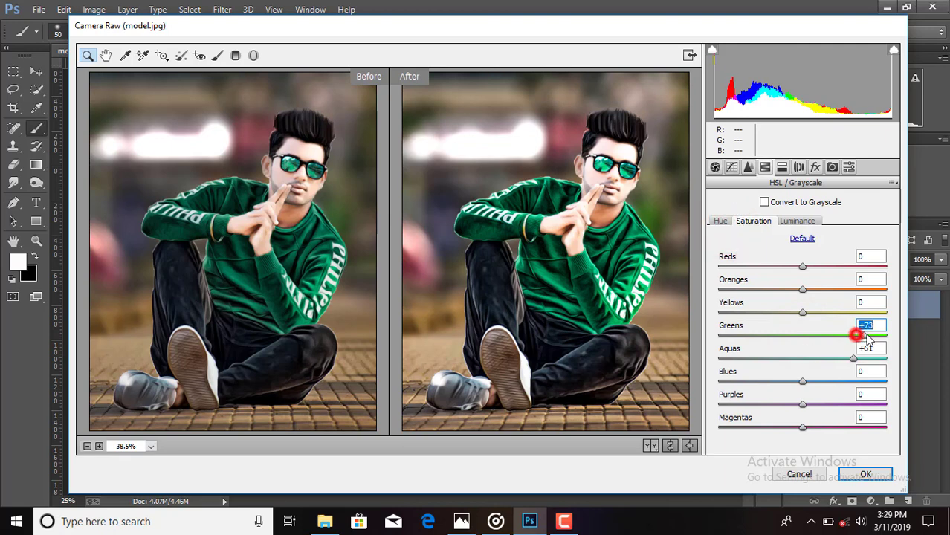
drag(854, 336, 867, 336)
click(720, 221)
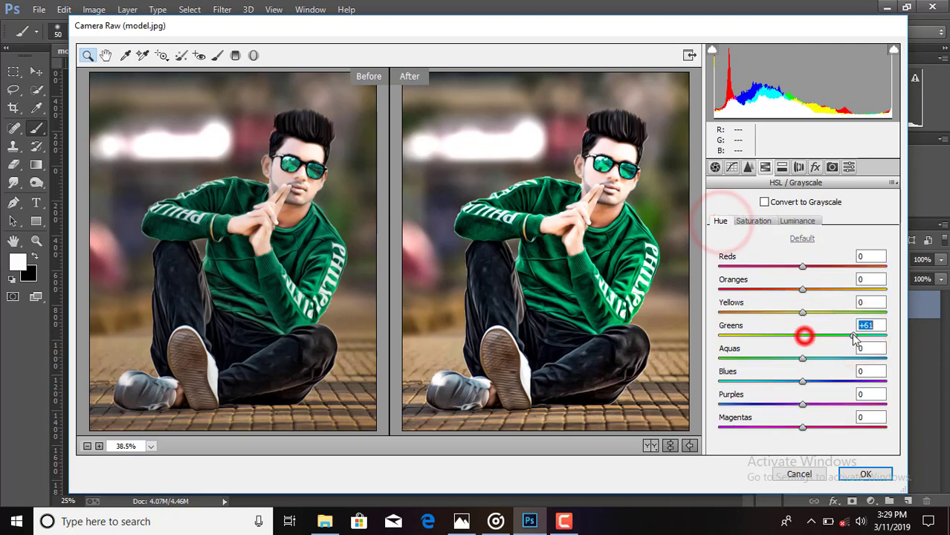
mouse_move(802, 336)
mouse_down()
mouse_move(810, 336)
mouse_move(769, 349)
mouse_up()
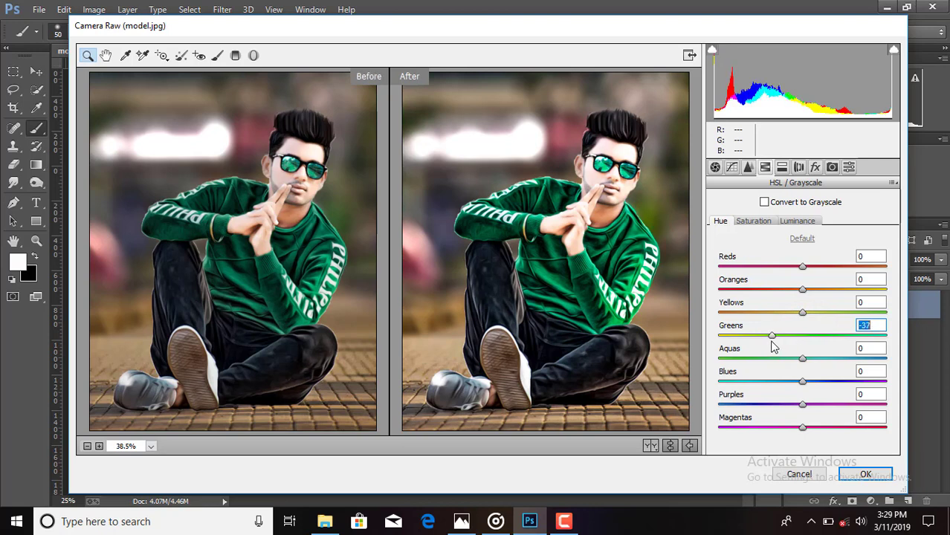
drag(802, 359, 777, 364)
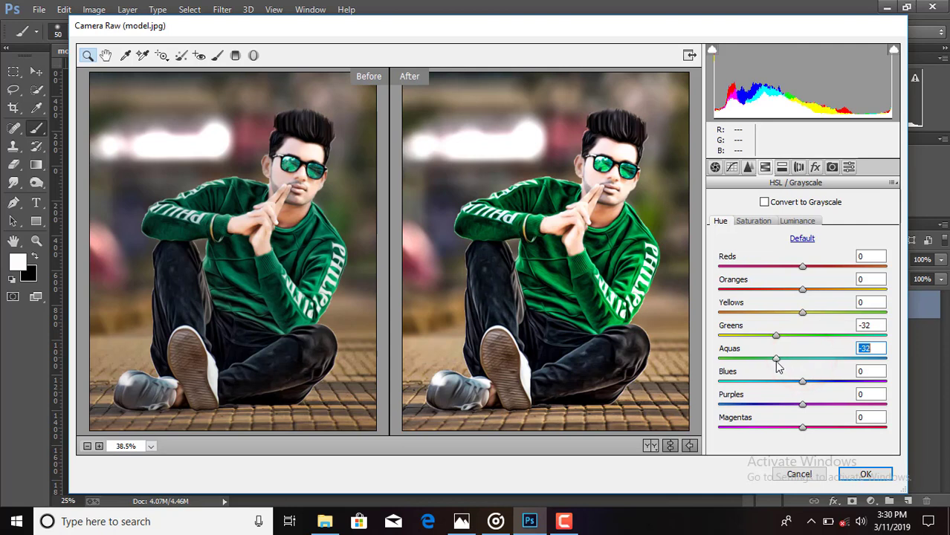
Add a -20 post-crop vignette and apply the Camera Raw grade
click(815, 168)
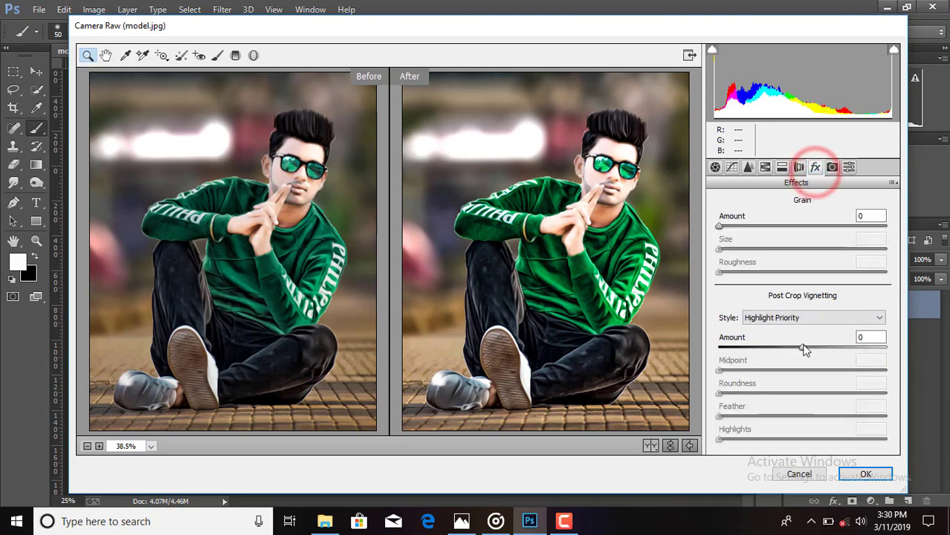
drag(801, 347, 788, 348)
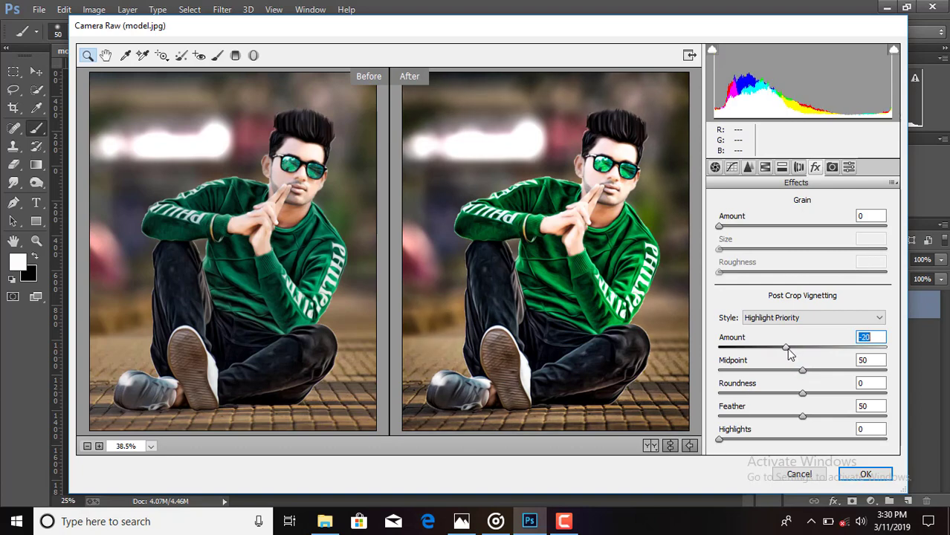
click(855, 474)
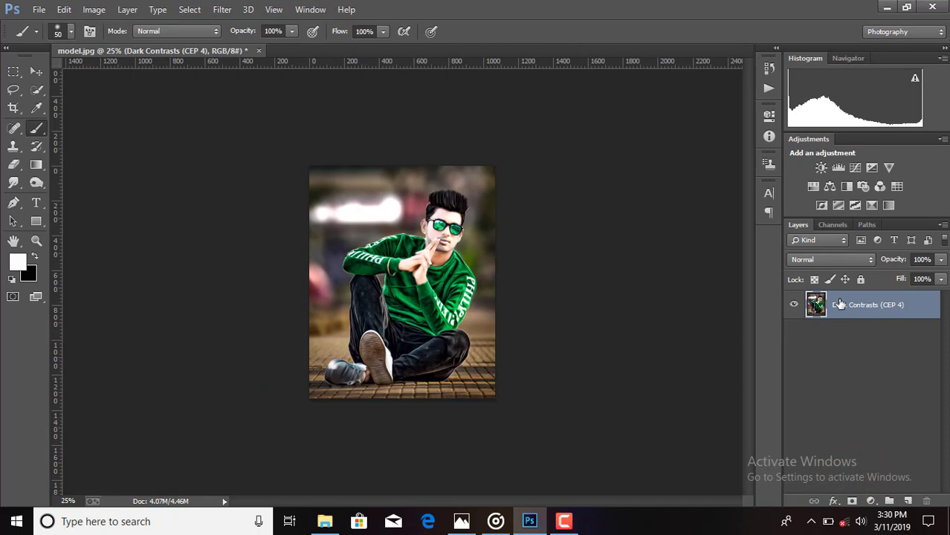
Flatten the image and save it as JPEG 'model cb', picking the quality in JPEG Options
right_click(840, 304)
click(578, 426)
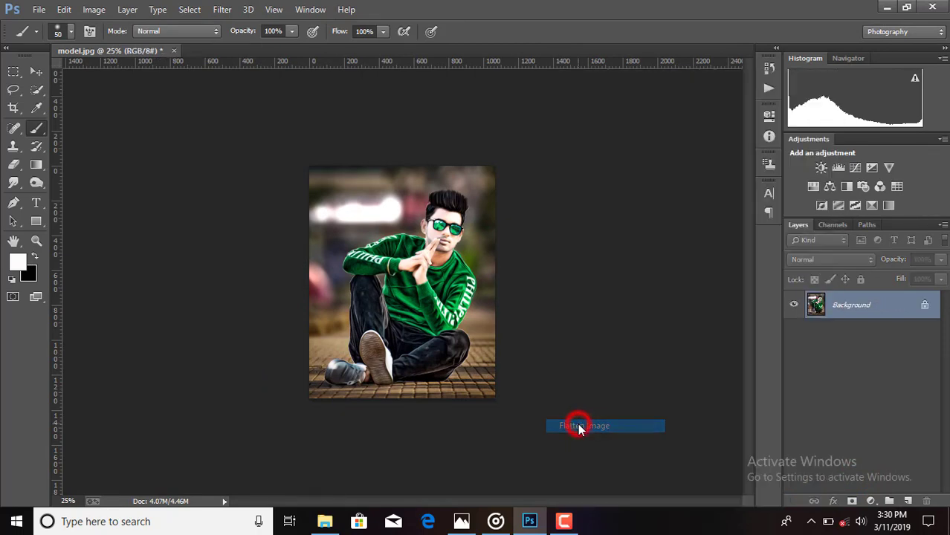
click(39, 9)
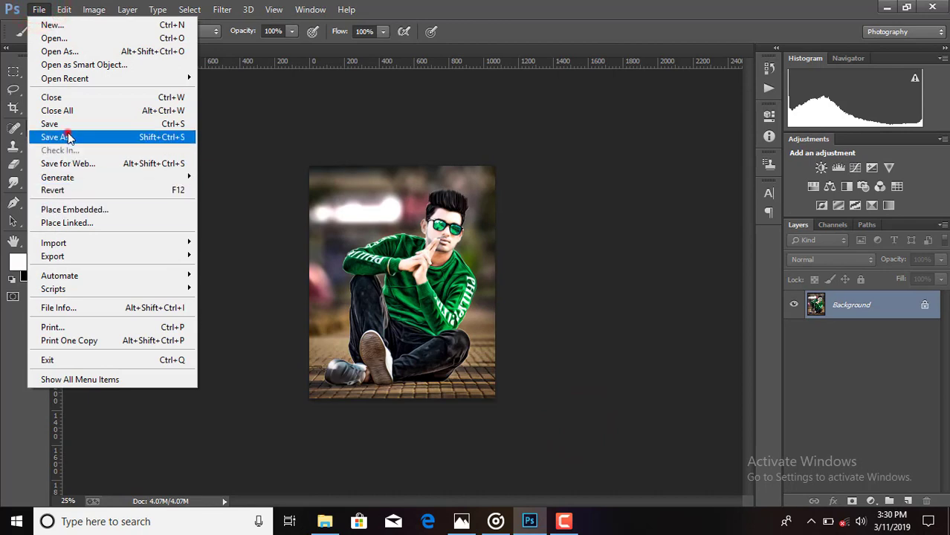
click(67, 137)
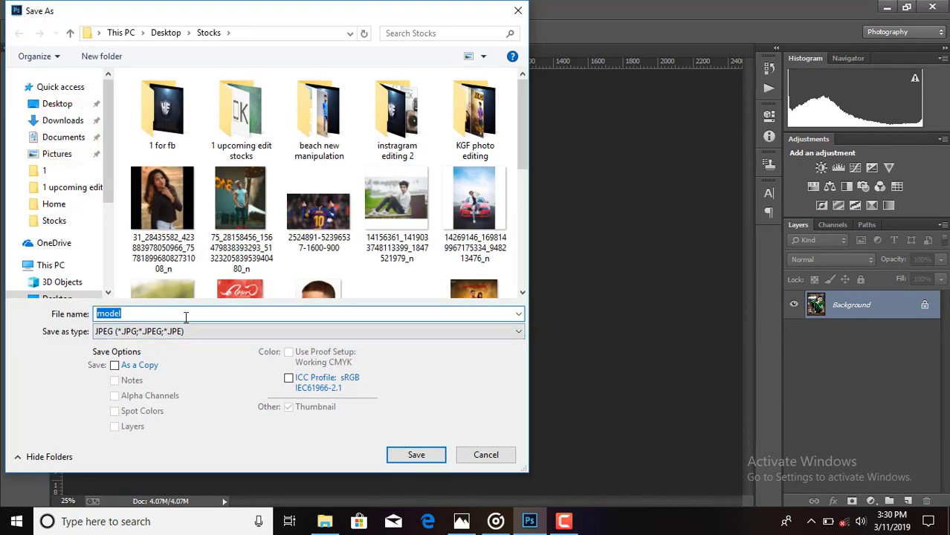
click(186, 316)
text(cb)
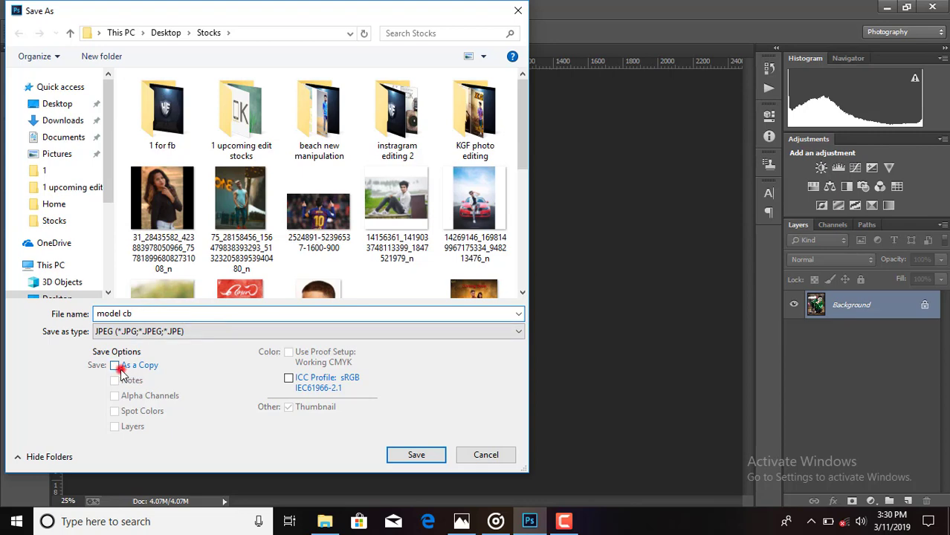
click(416, 454)
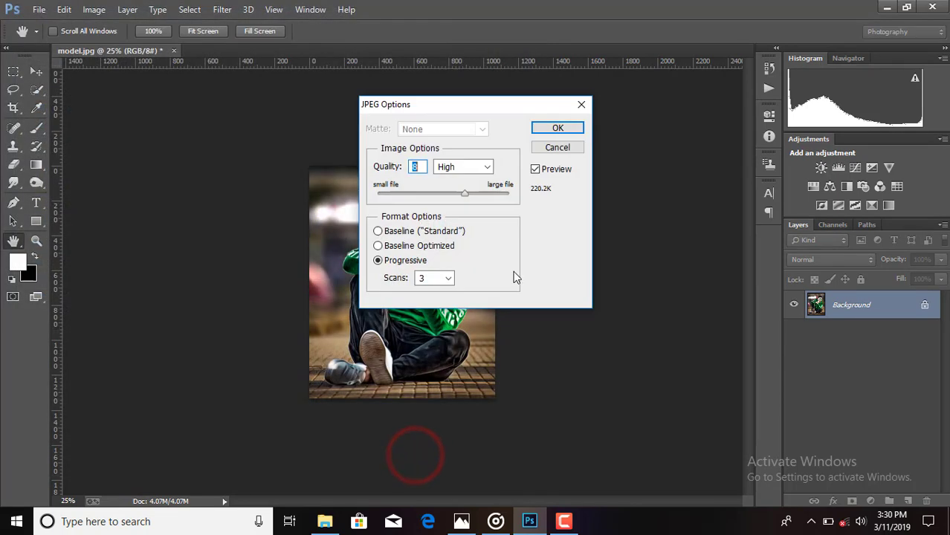
click(485, 168)
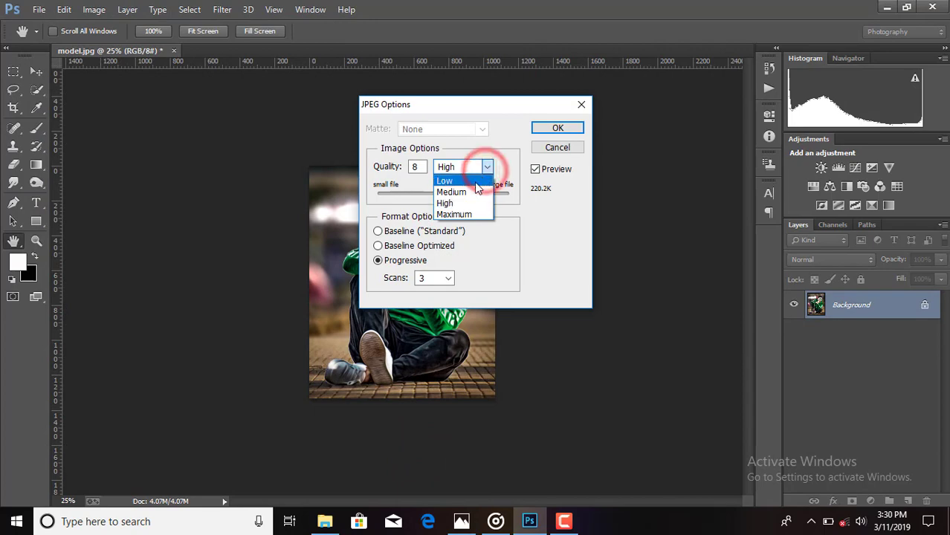